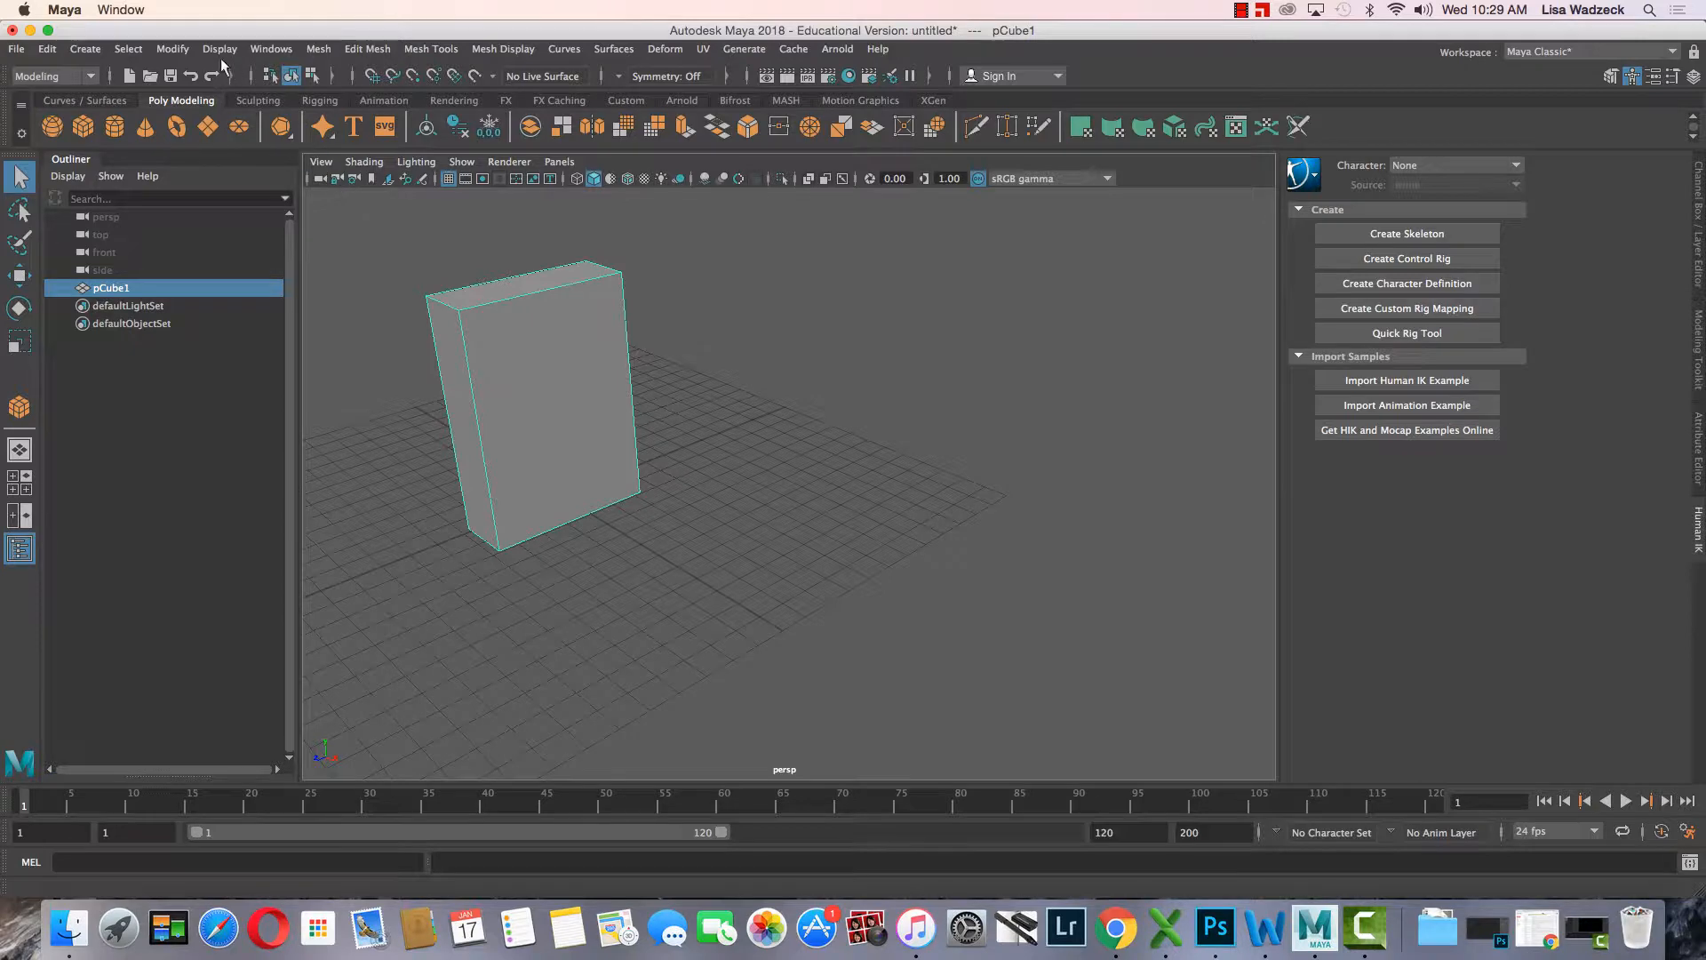
- Freeze the box's transformations and open the UV Editor for it
{"action": "left_click", "coordinate": [173, 50]}
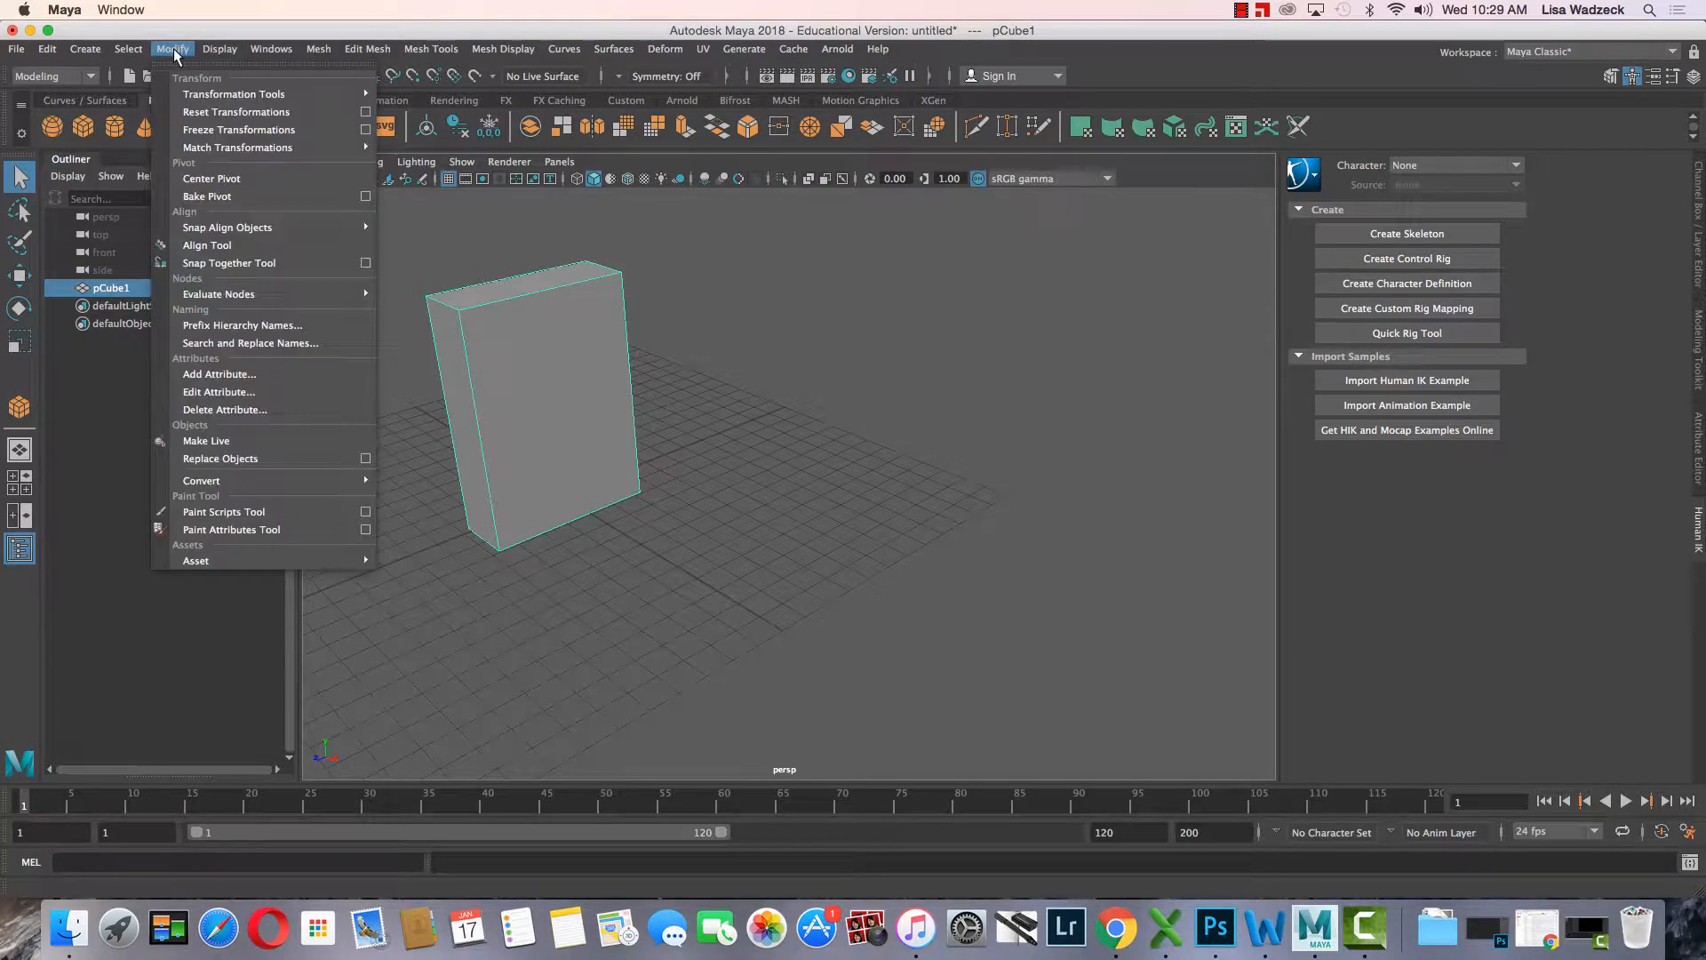
{"action": "left_click", "coordinate": [205, 131]}
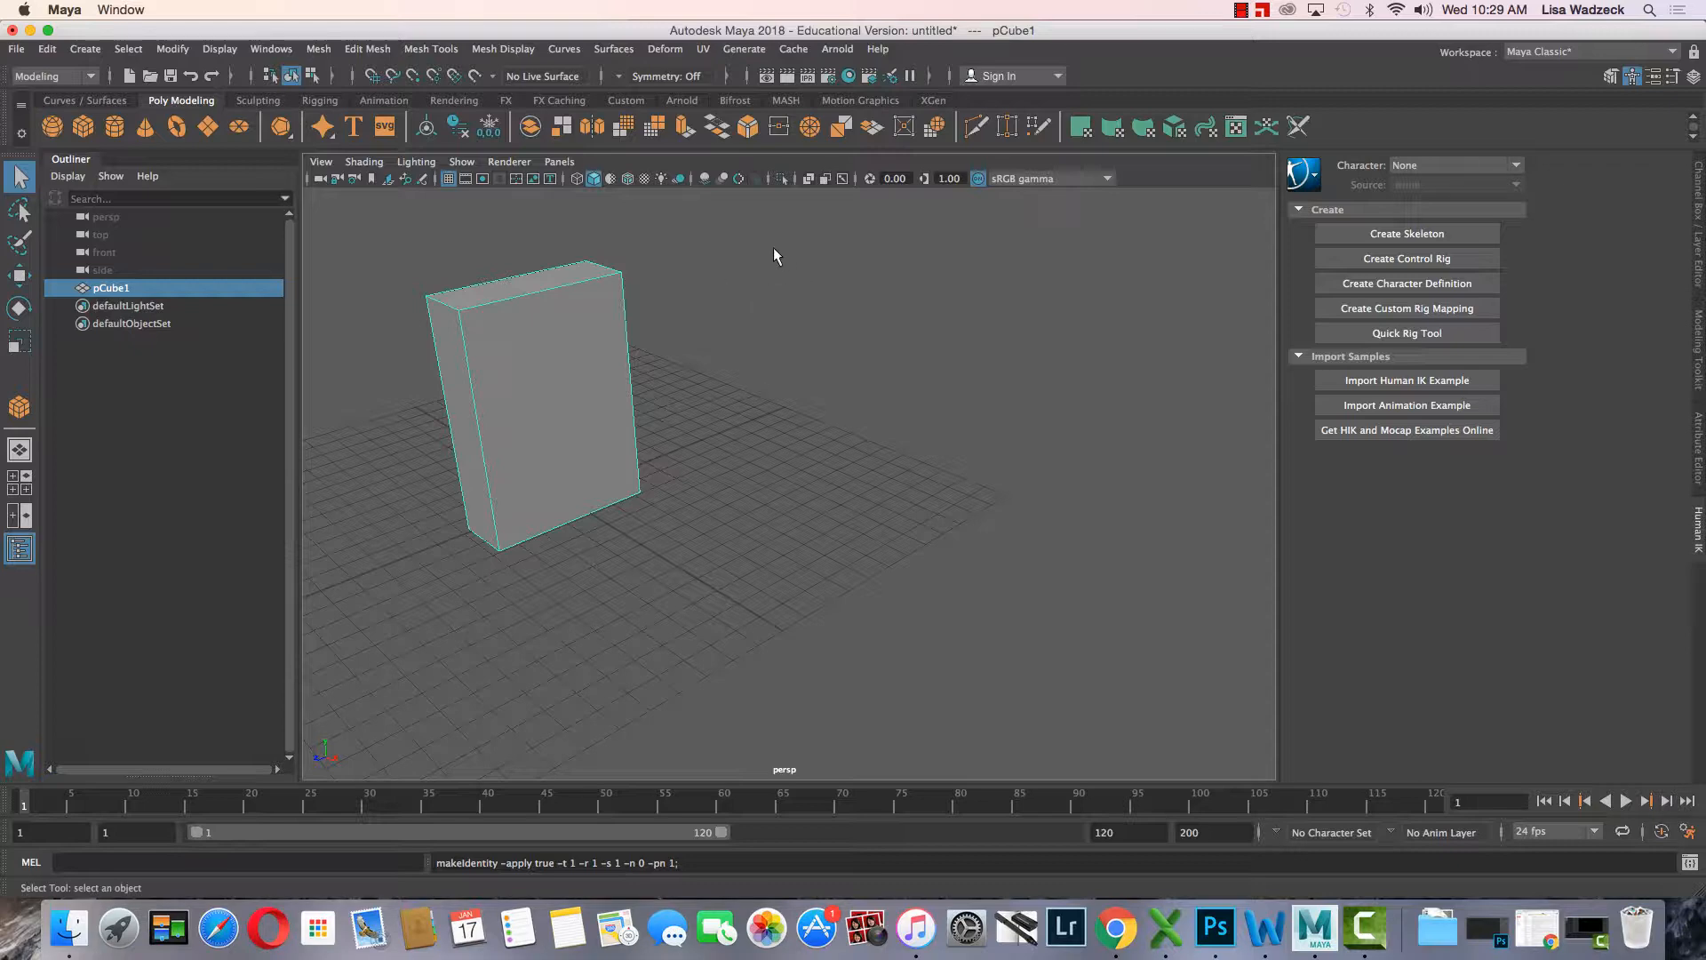
{"action": "left_click", "coordinate": [703, 49]}
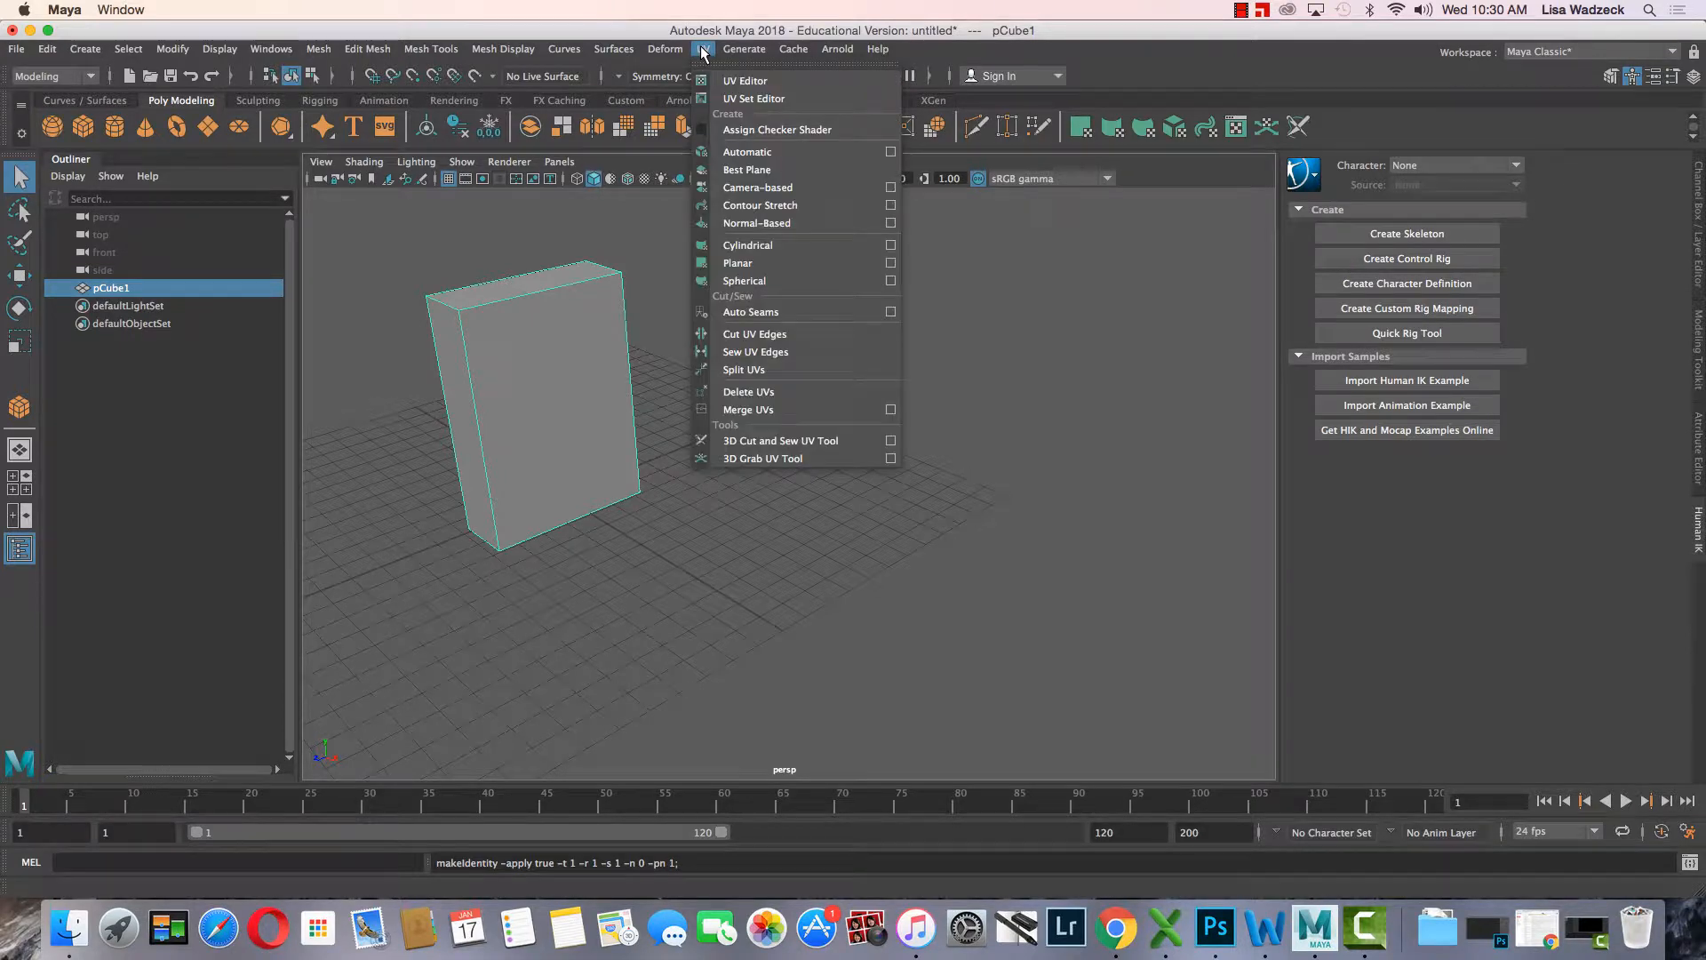
{"action": "left_click", "coordinate": [745, 82]}
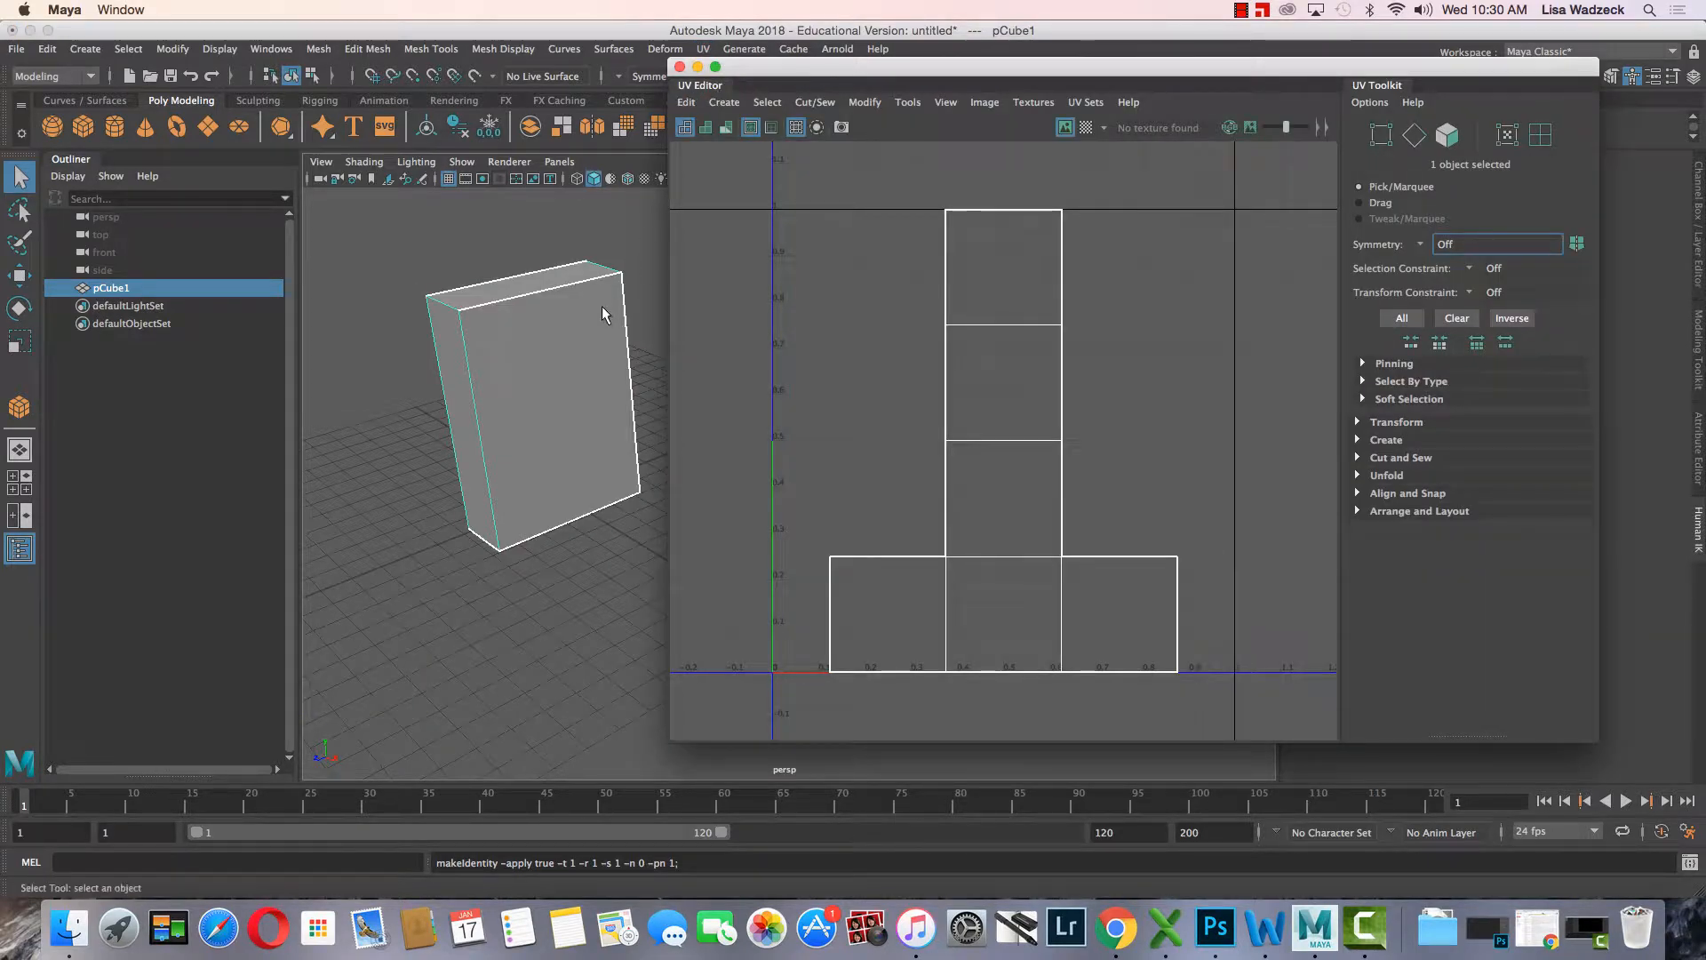
- Apply automatic UV mapping to the whole box
{"action": "left_click", "coordinate": [578, 312]}
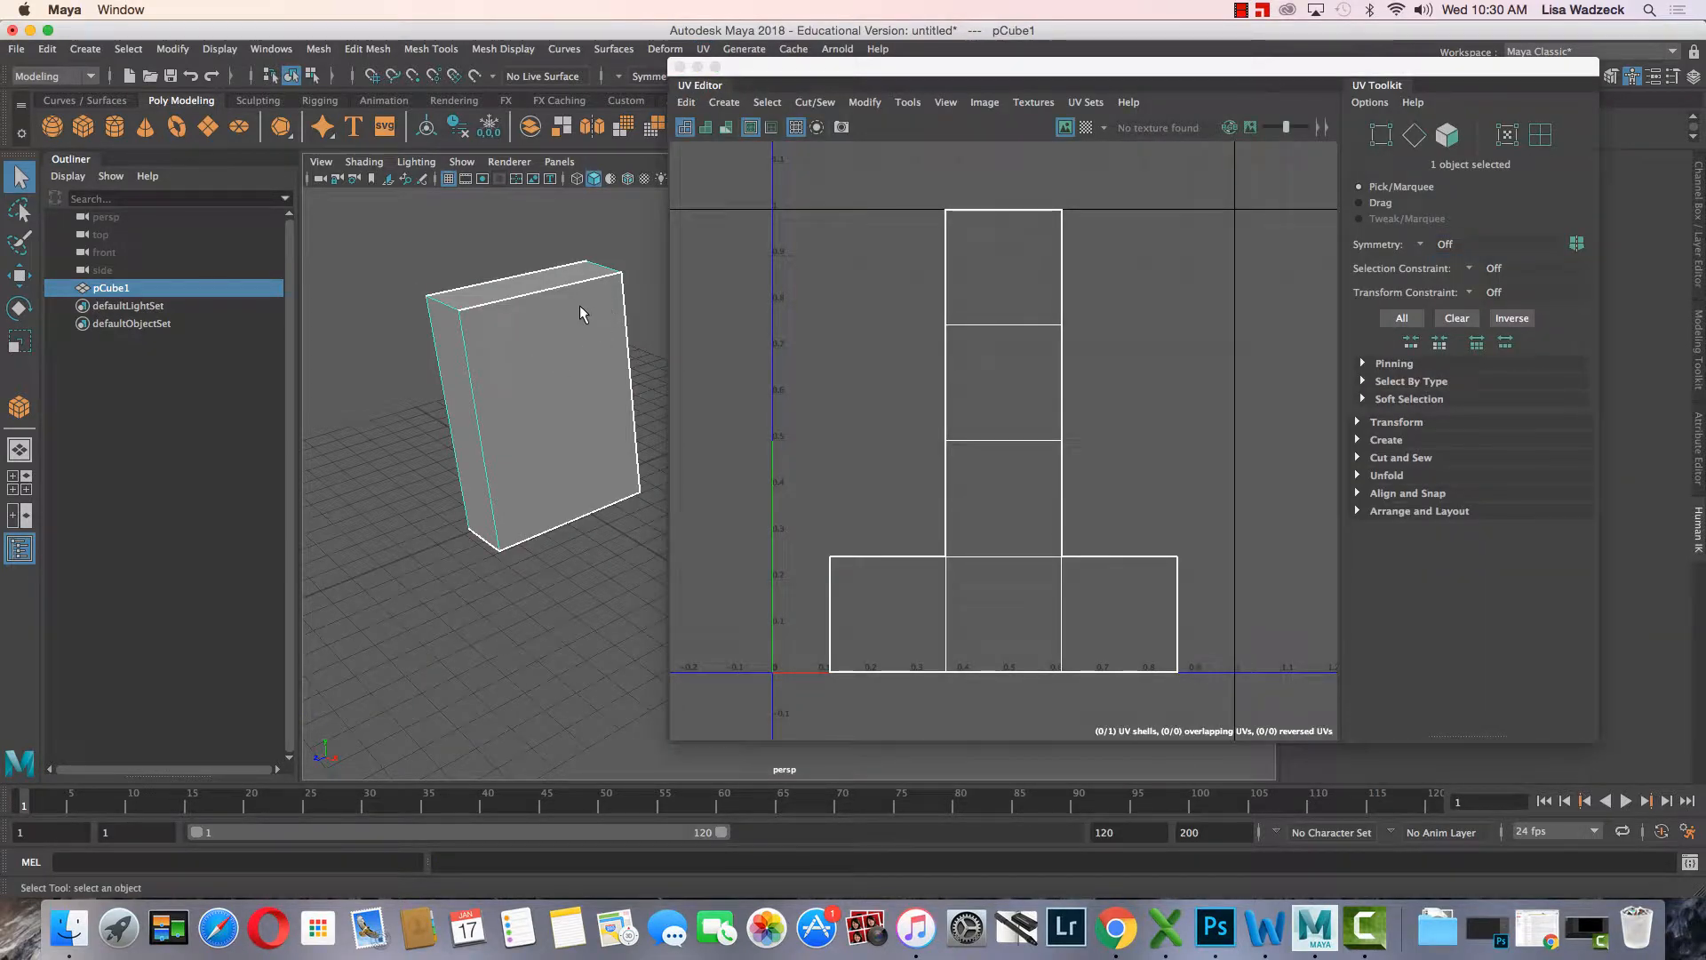
{"action": "left_click", "coordinate": [725, 103]}
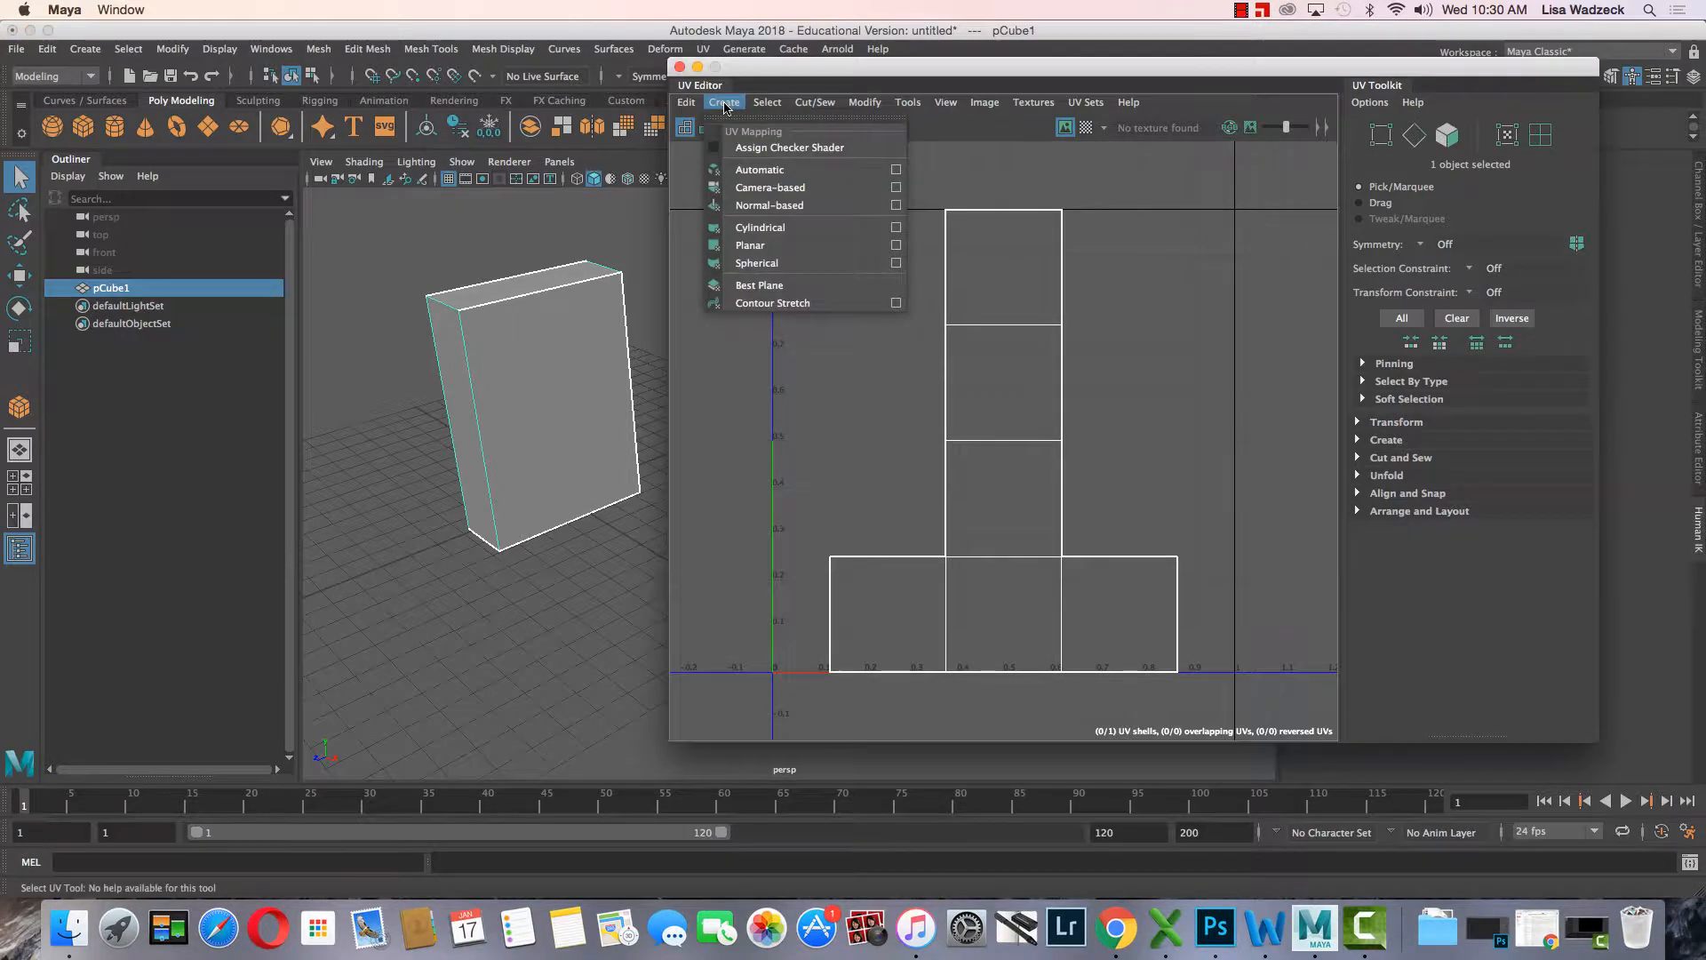
{"action": "left_click", "coordinate": [743, 169]}
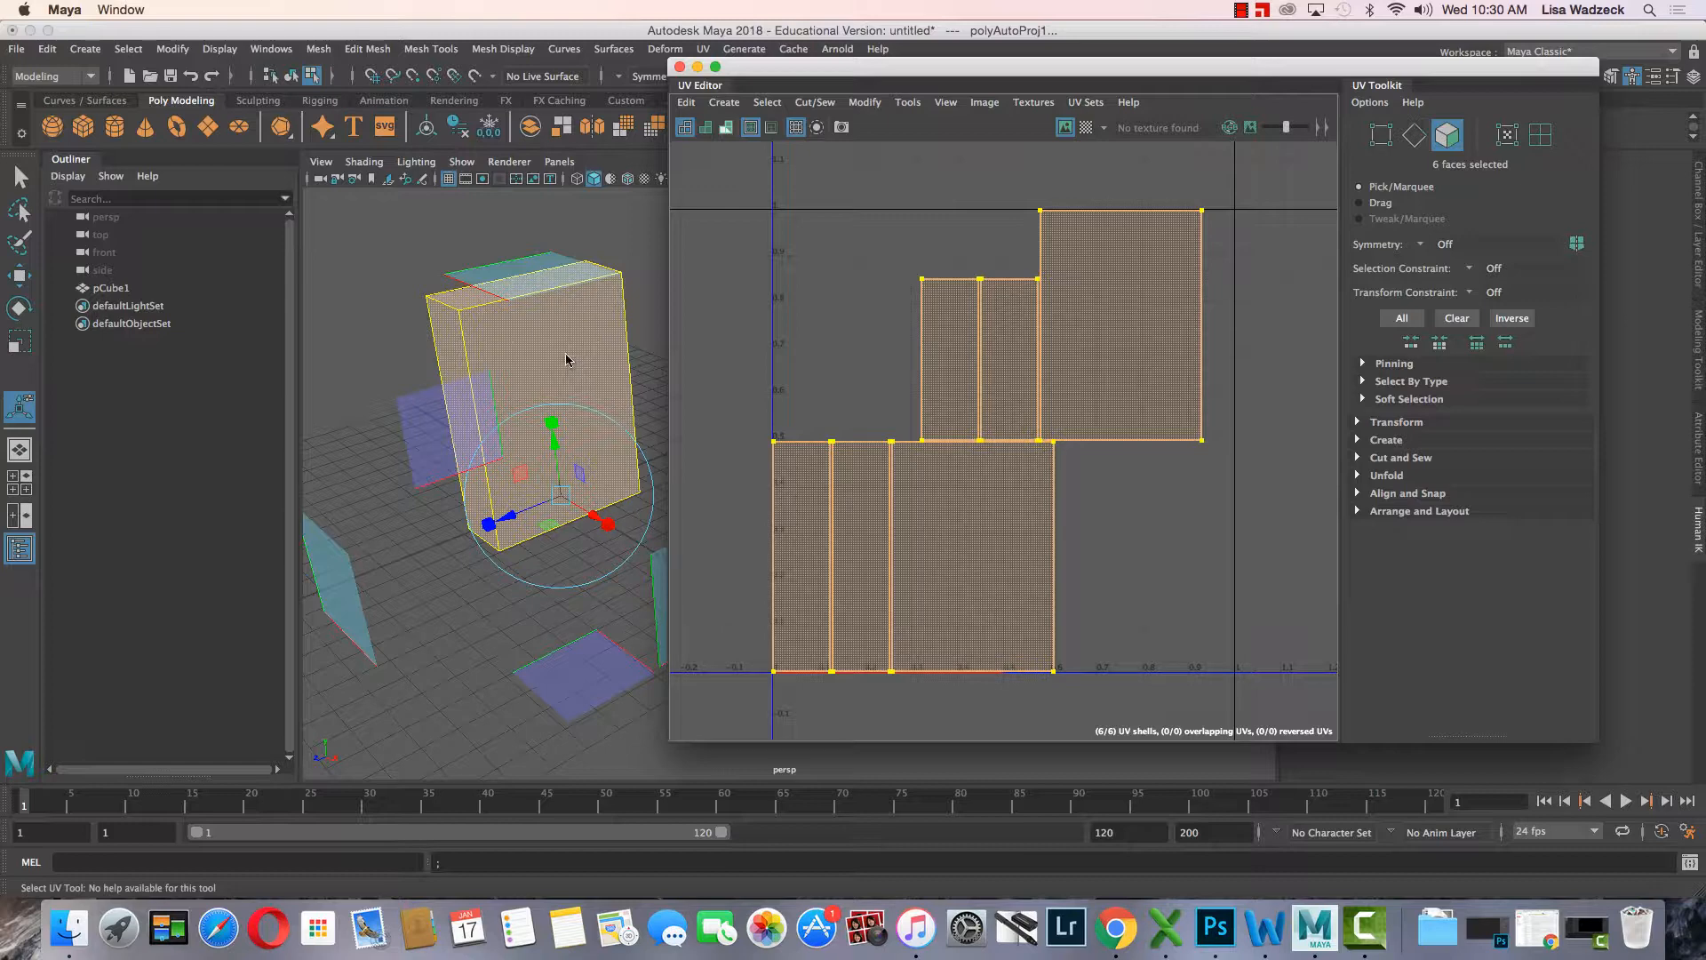
- Switch the box to edge selection, then move and sew the UVs along the front face's top edge
{"action": "right_click", "coordinate": [556, 322]}
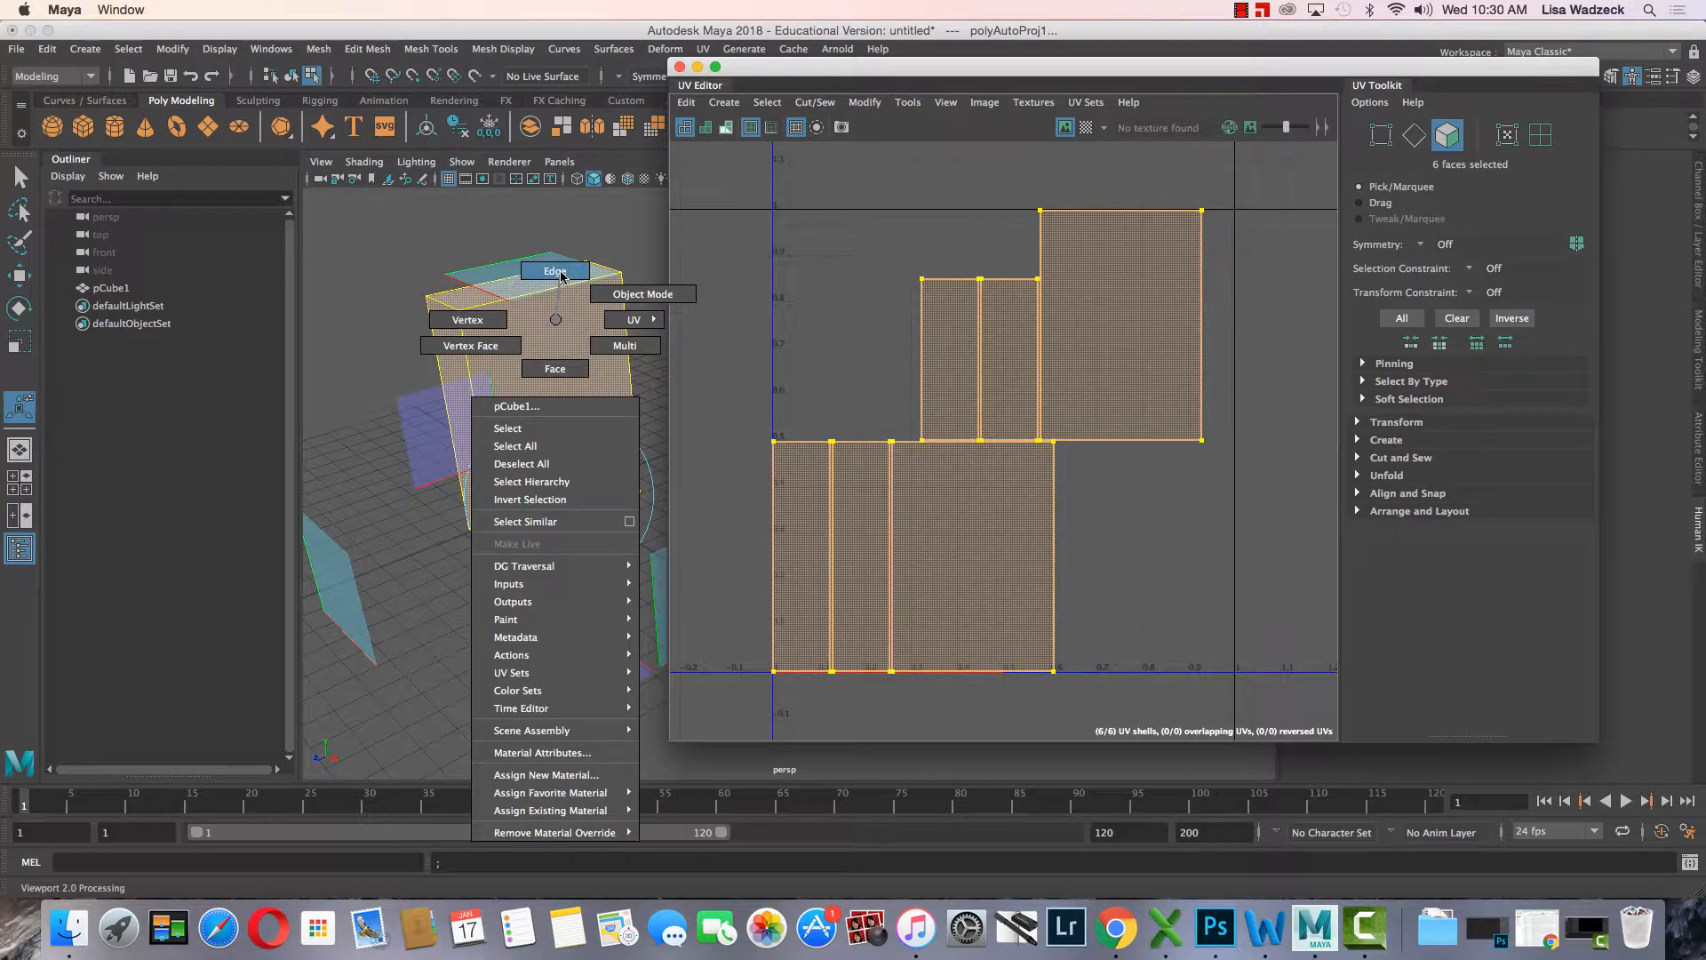
{"action": "left_click", "coordinate": [561, 276]}
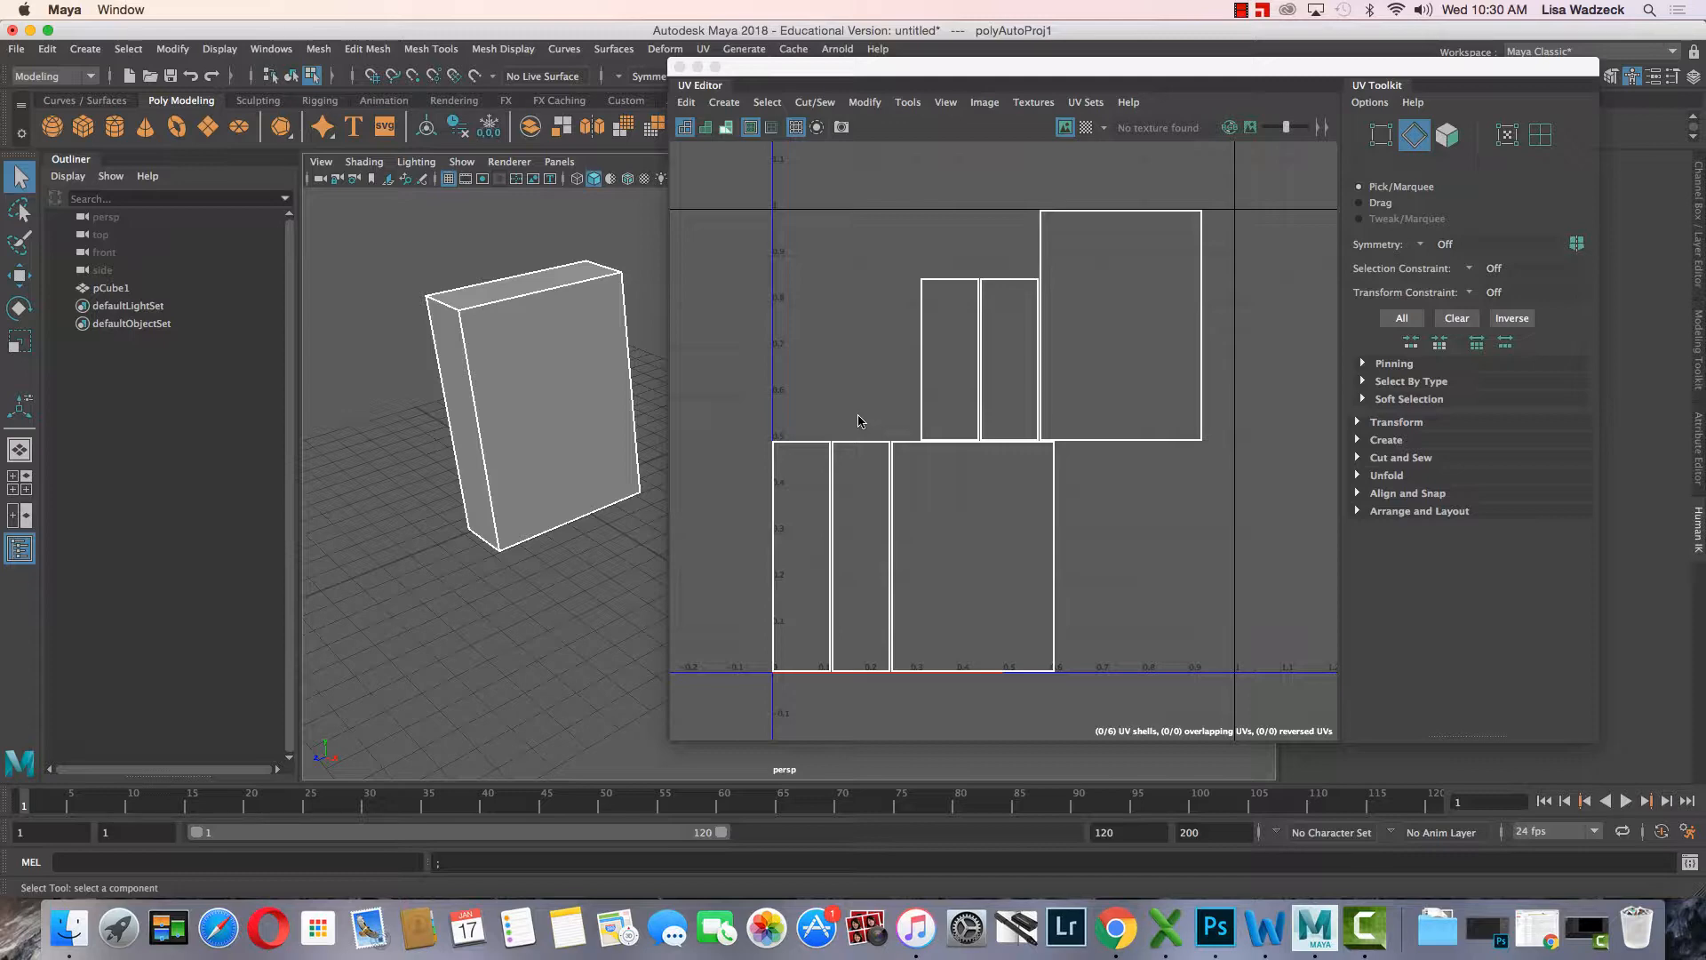
{"action": "left_click", "coordinate": [552, 296]}
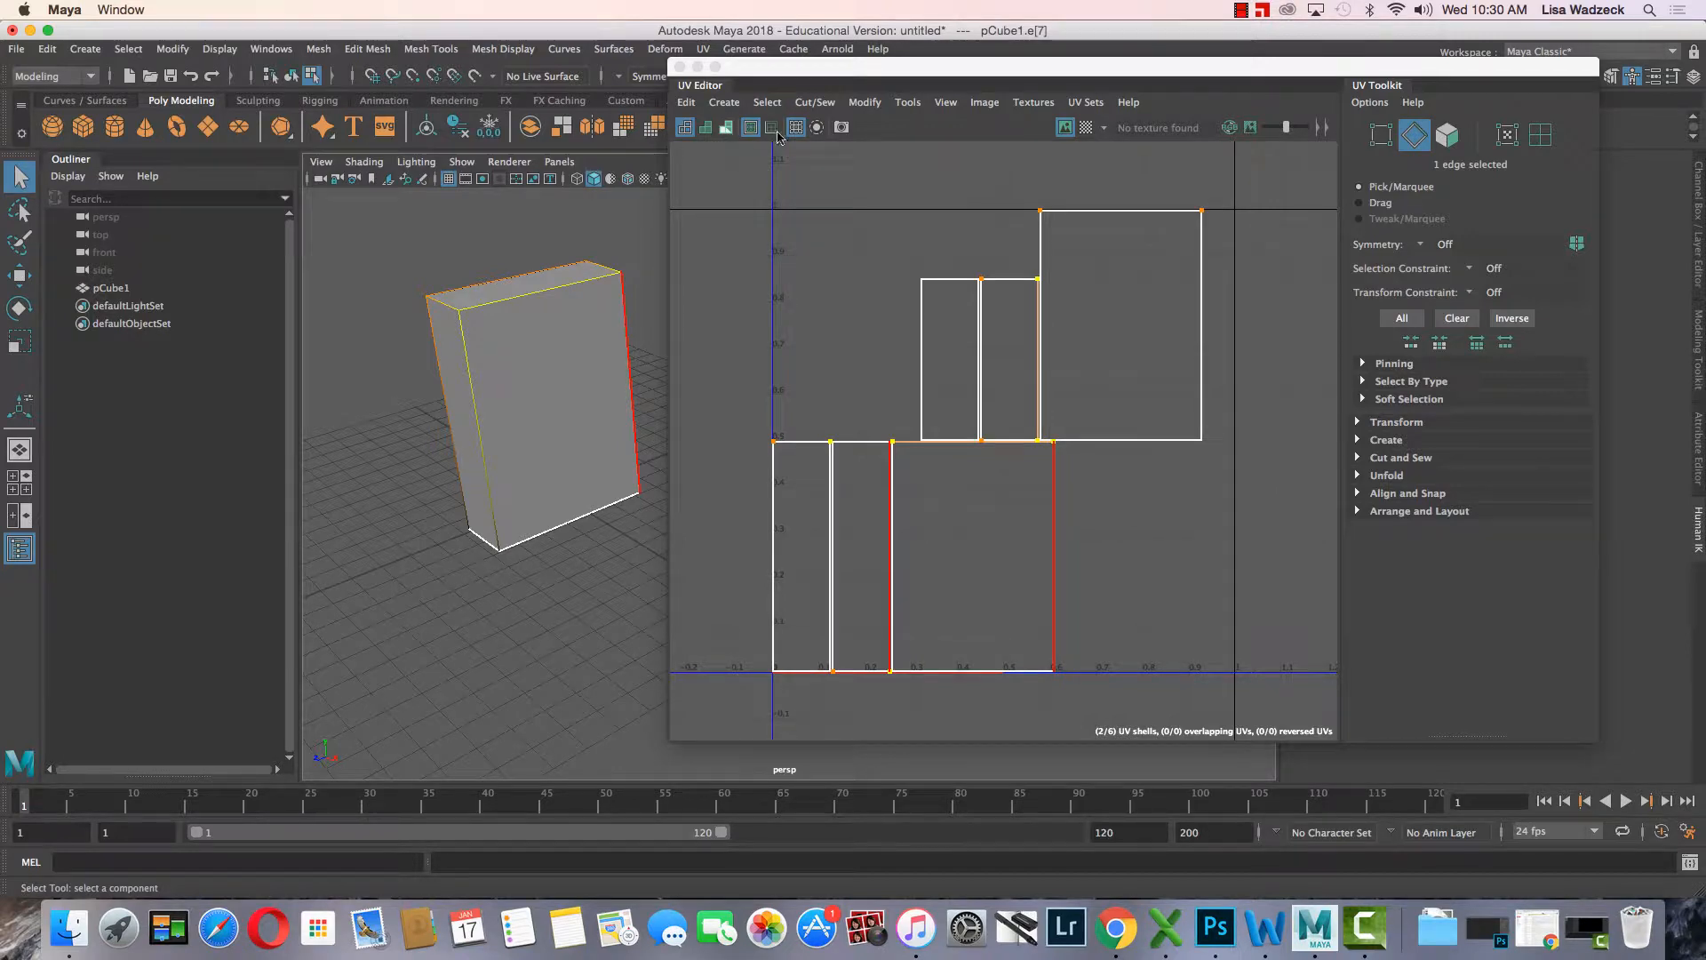
{"action": "left_click", "coordinate": [819, 104]}
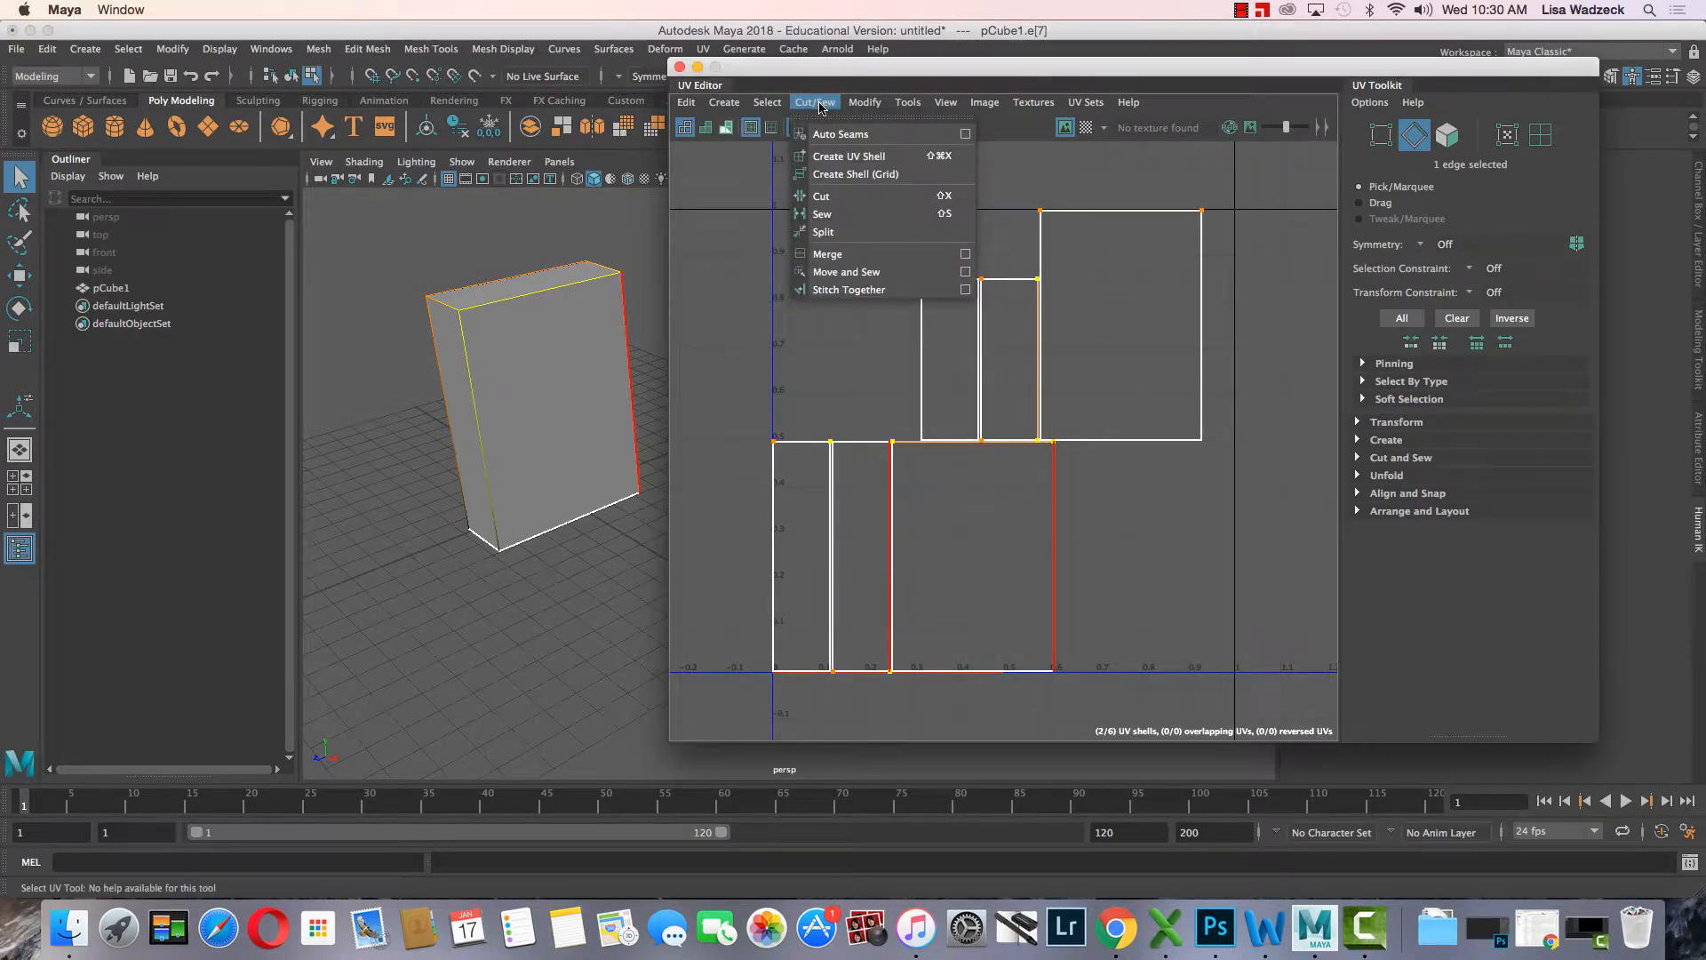
{"action": "left_click", "coordinate": [854, 272]}
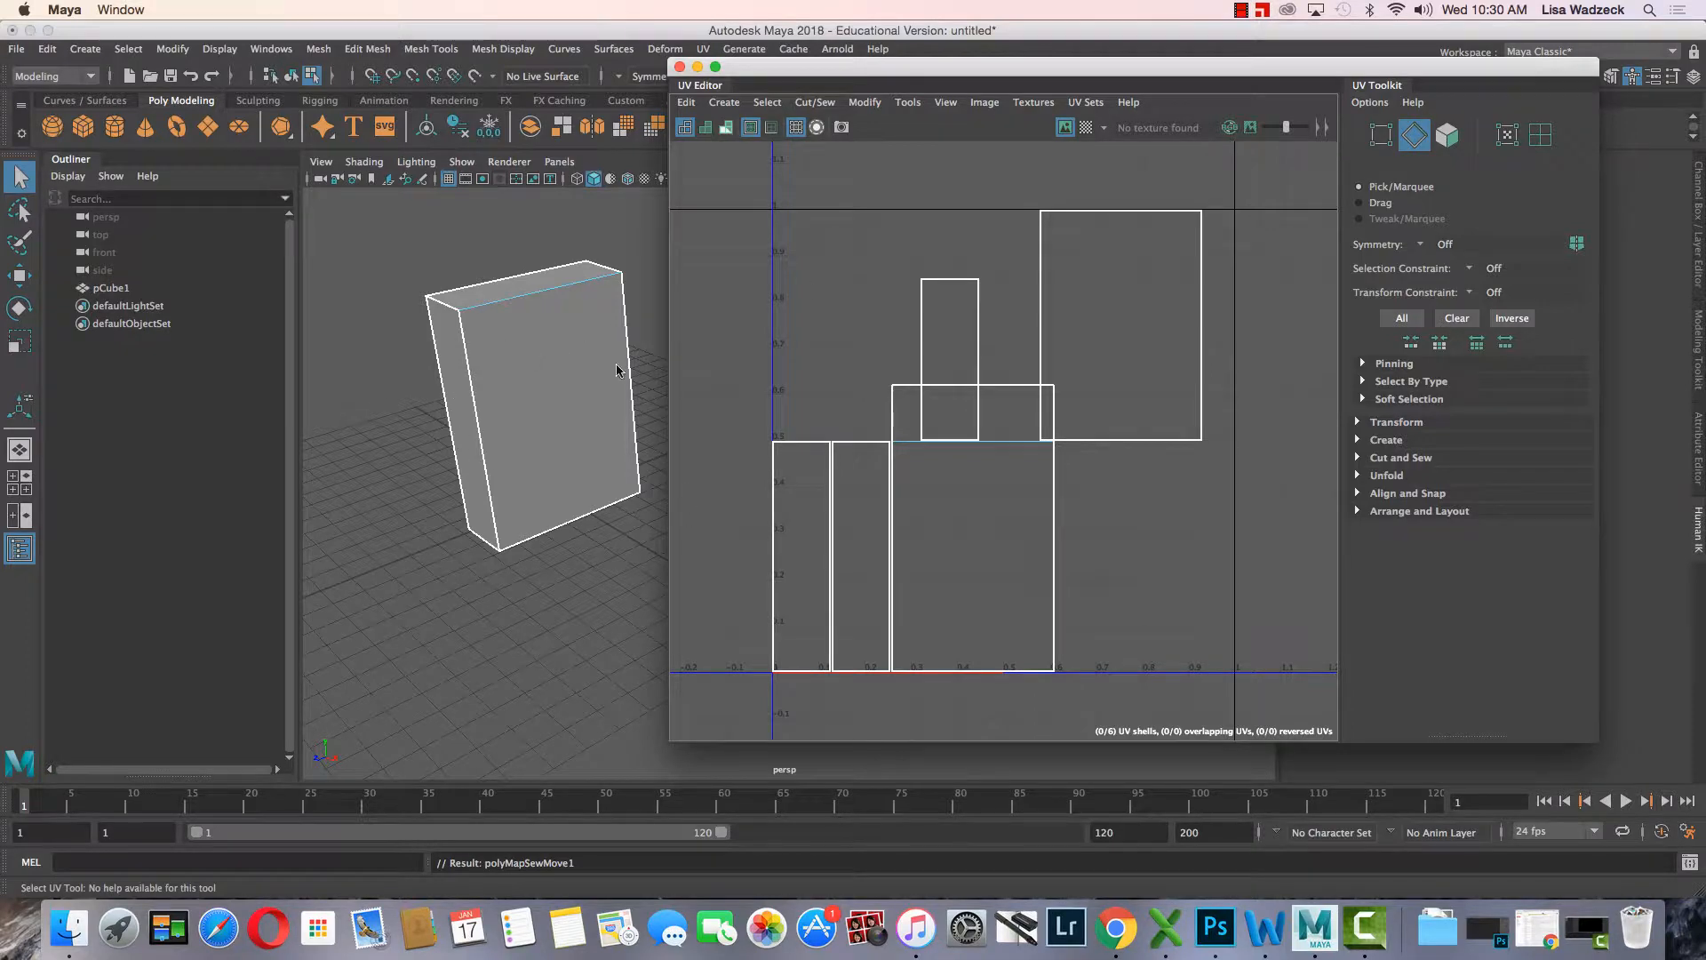
- Move and sew the UVs along the front face's left vertical edge and its bottom edge
{"action": "left_click", "coordinate": [474, 406]}
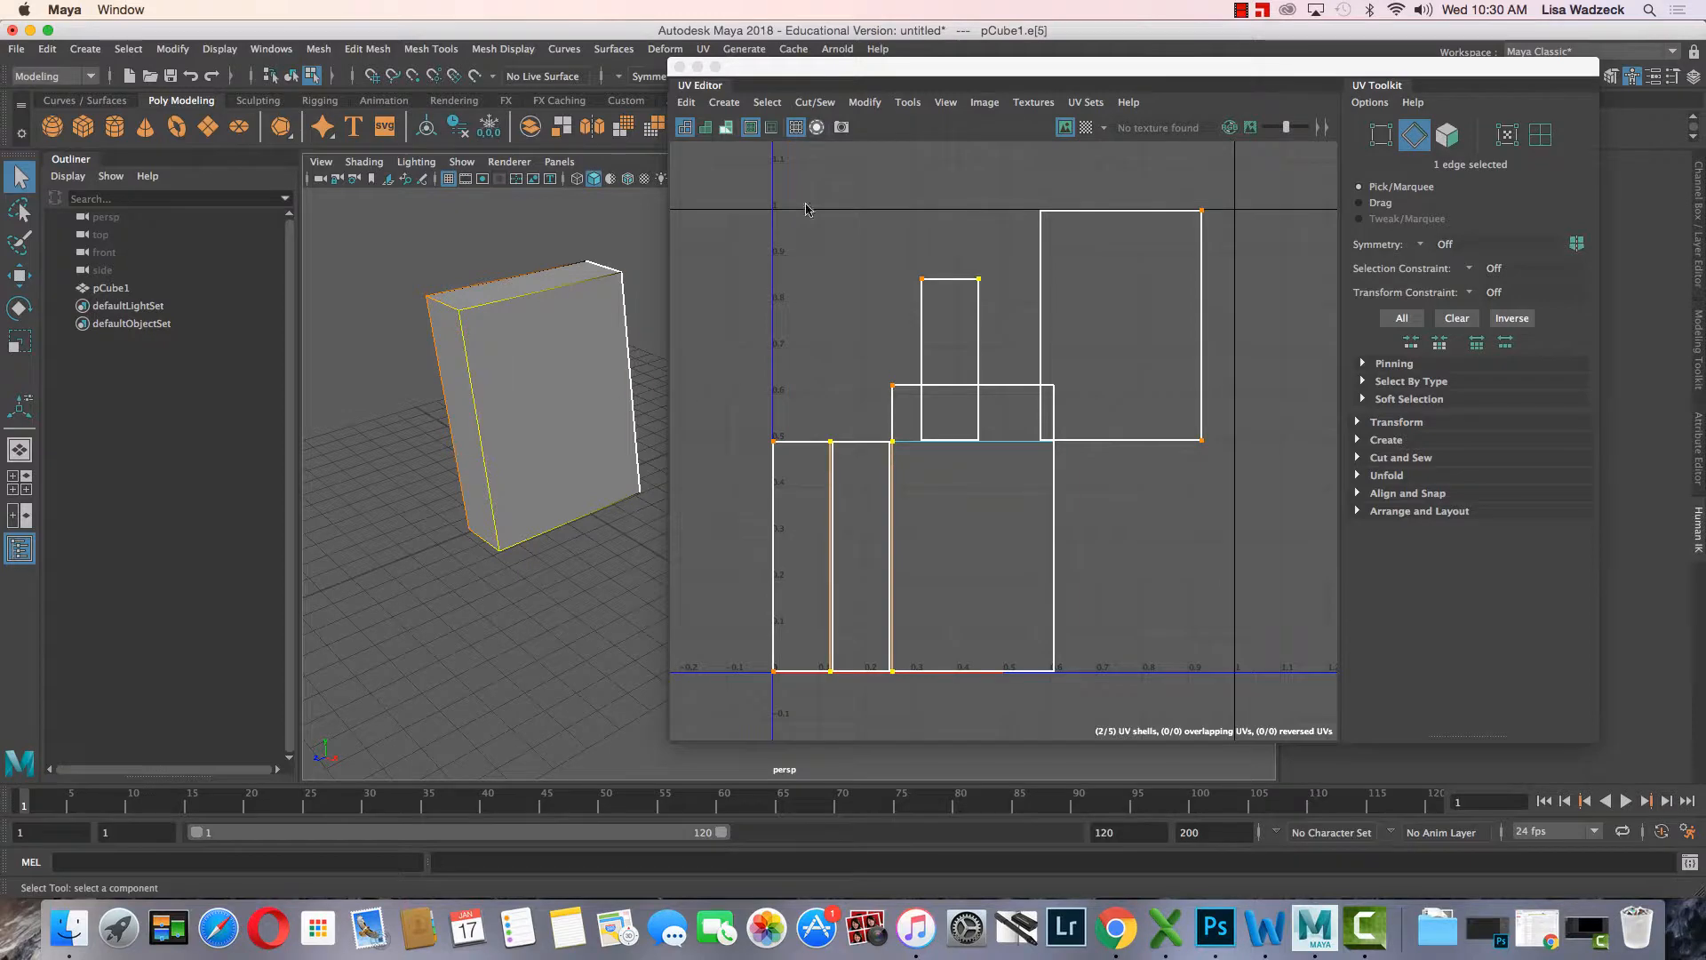
{"action": "left_click", "coordinate": [812, 104]}
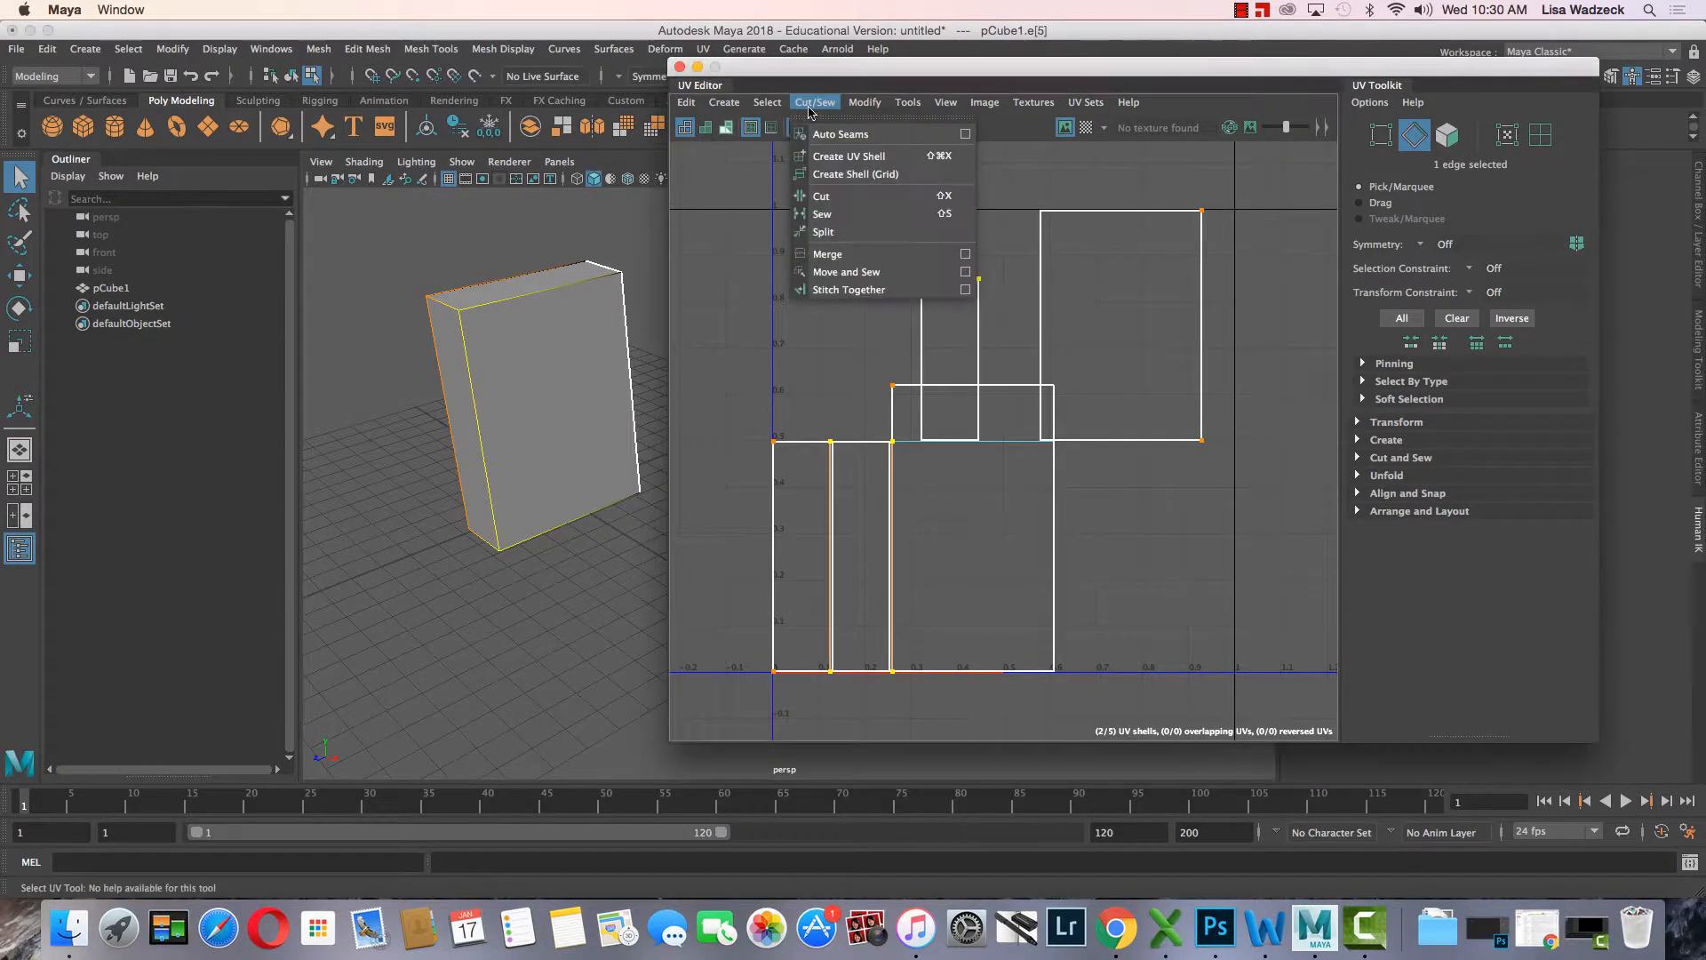
{"action": "left_click", "coordinate": [823, 273]}
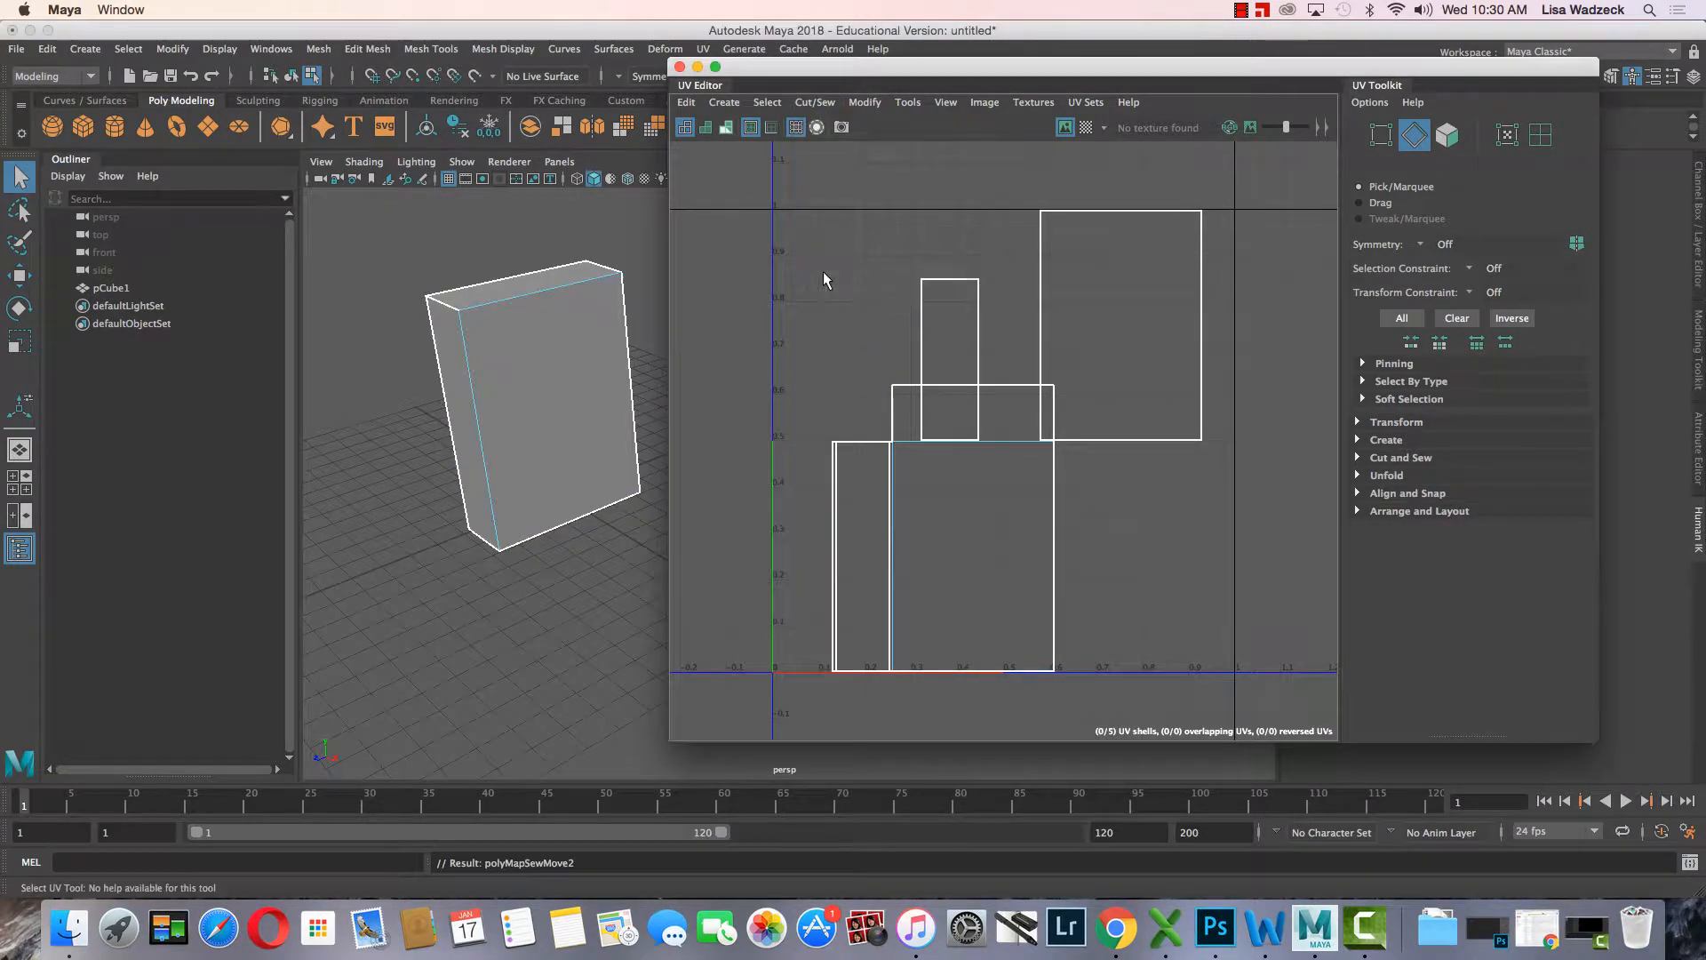
{"action": "left_click", "coordinate": [627, 502]}
{"action": "left_click", "coordinate": [812, 104]}
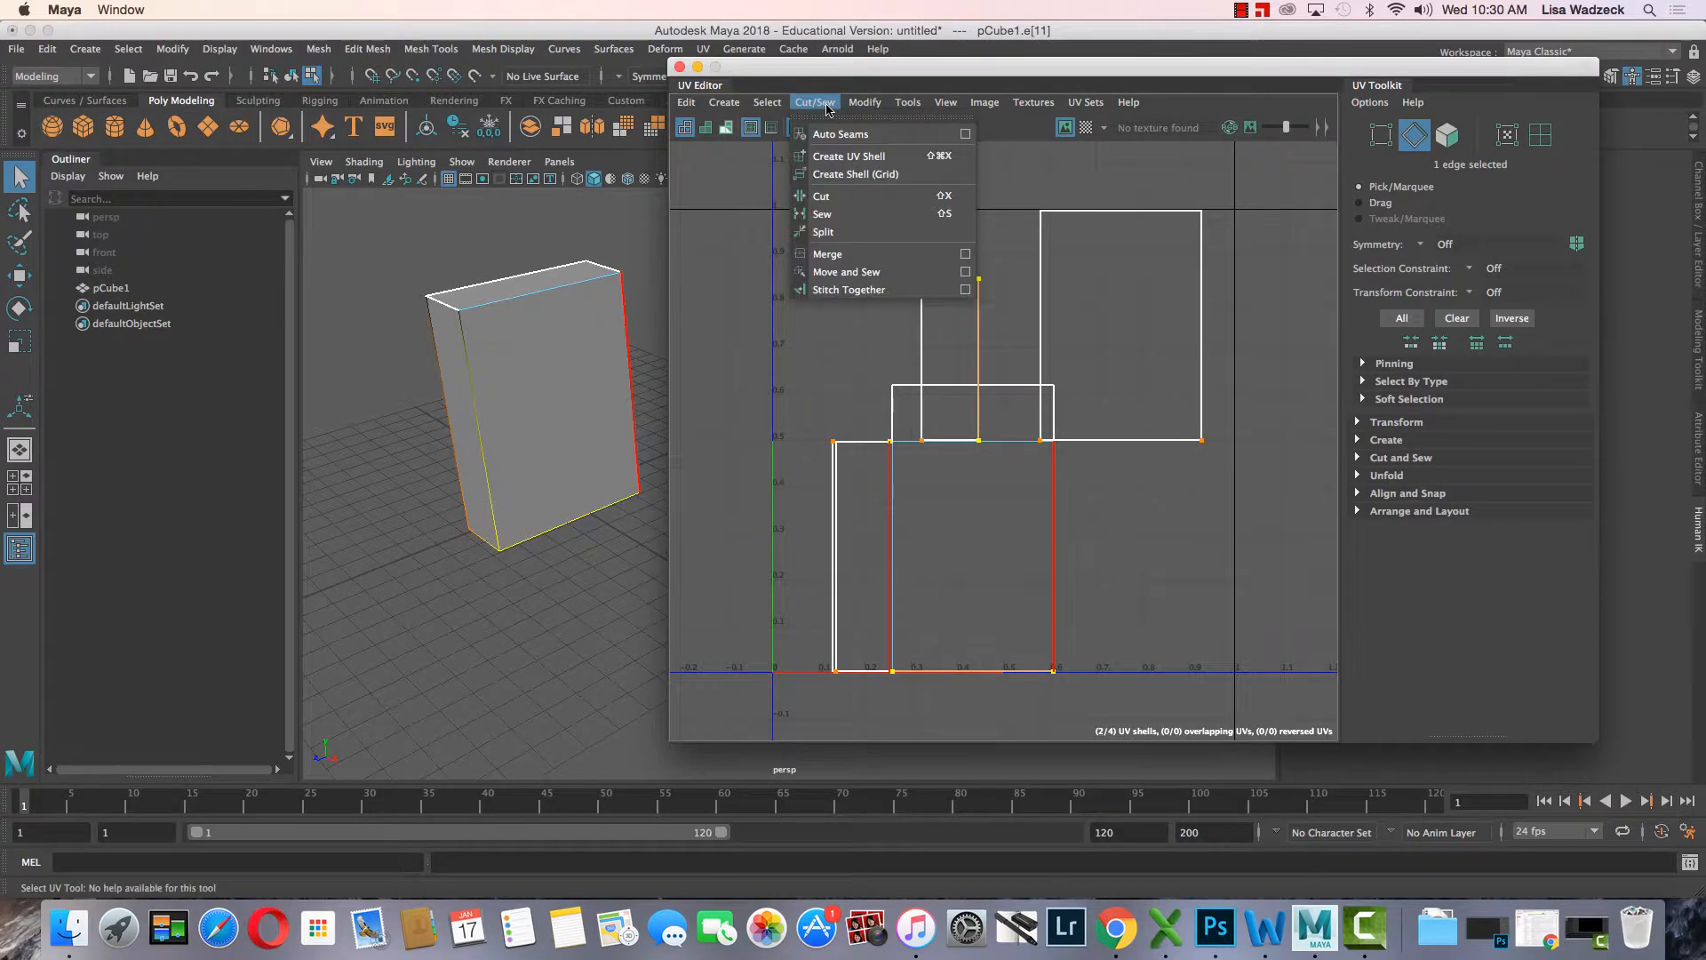
{"action": "left_click", "coordinate": [838, 272]}
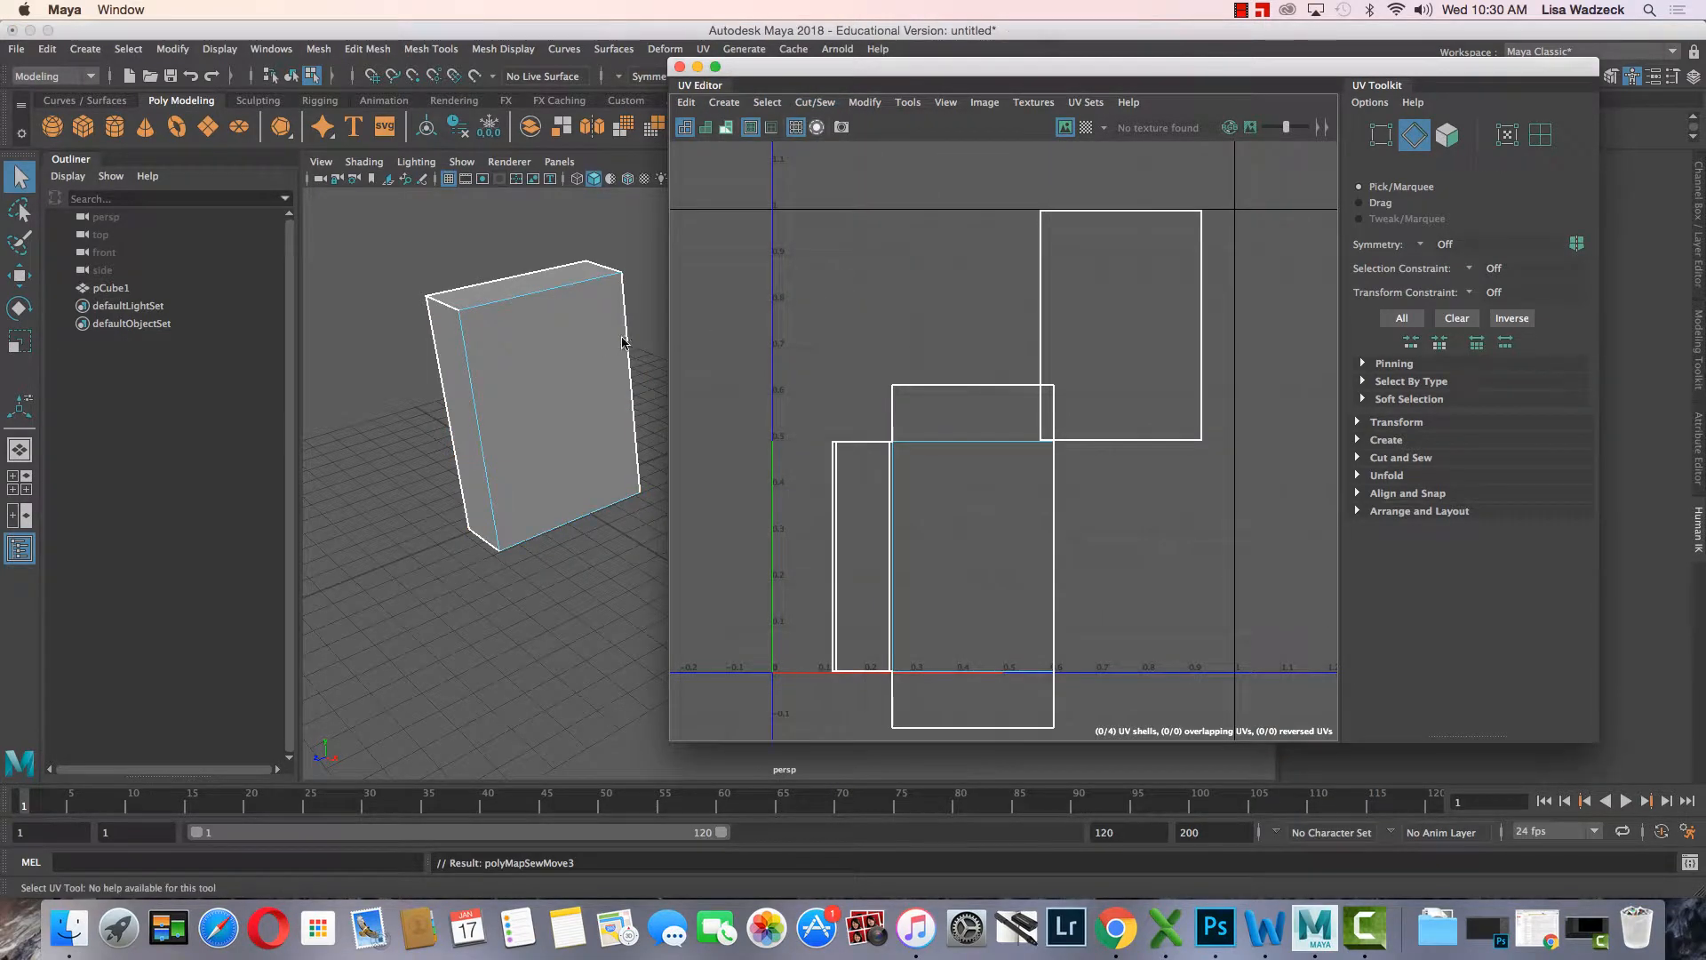
- Move and sew the UVs along the front face's right vertical edge
{"action": "left_click", "coordinate": [629, 345]}
{"action": "left_click", "coordinate": [629, 345]}
{"action": "left_click", "coordinate": [815, 103]}
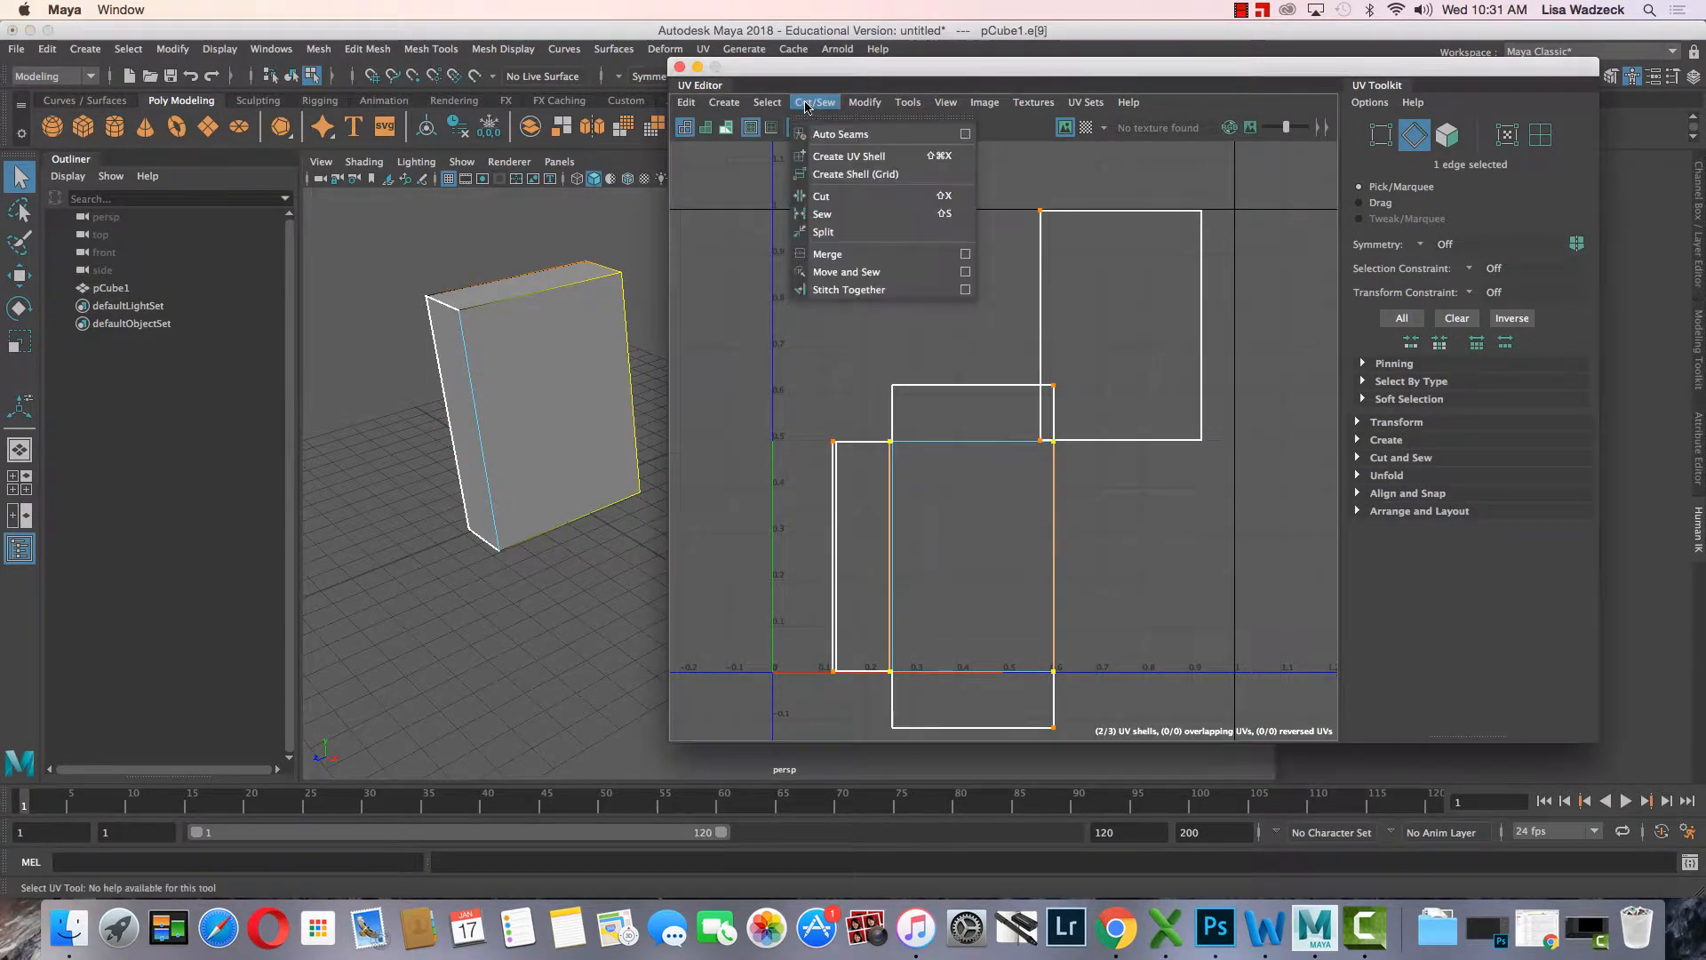
{"action": "left_click", "coordinate": [830, 270]}
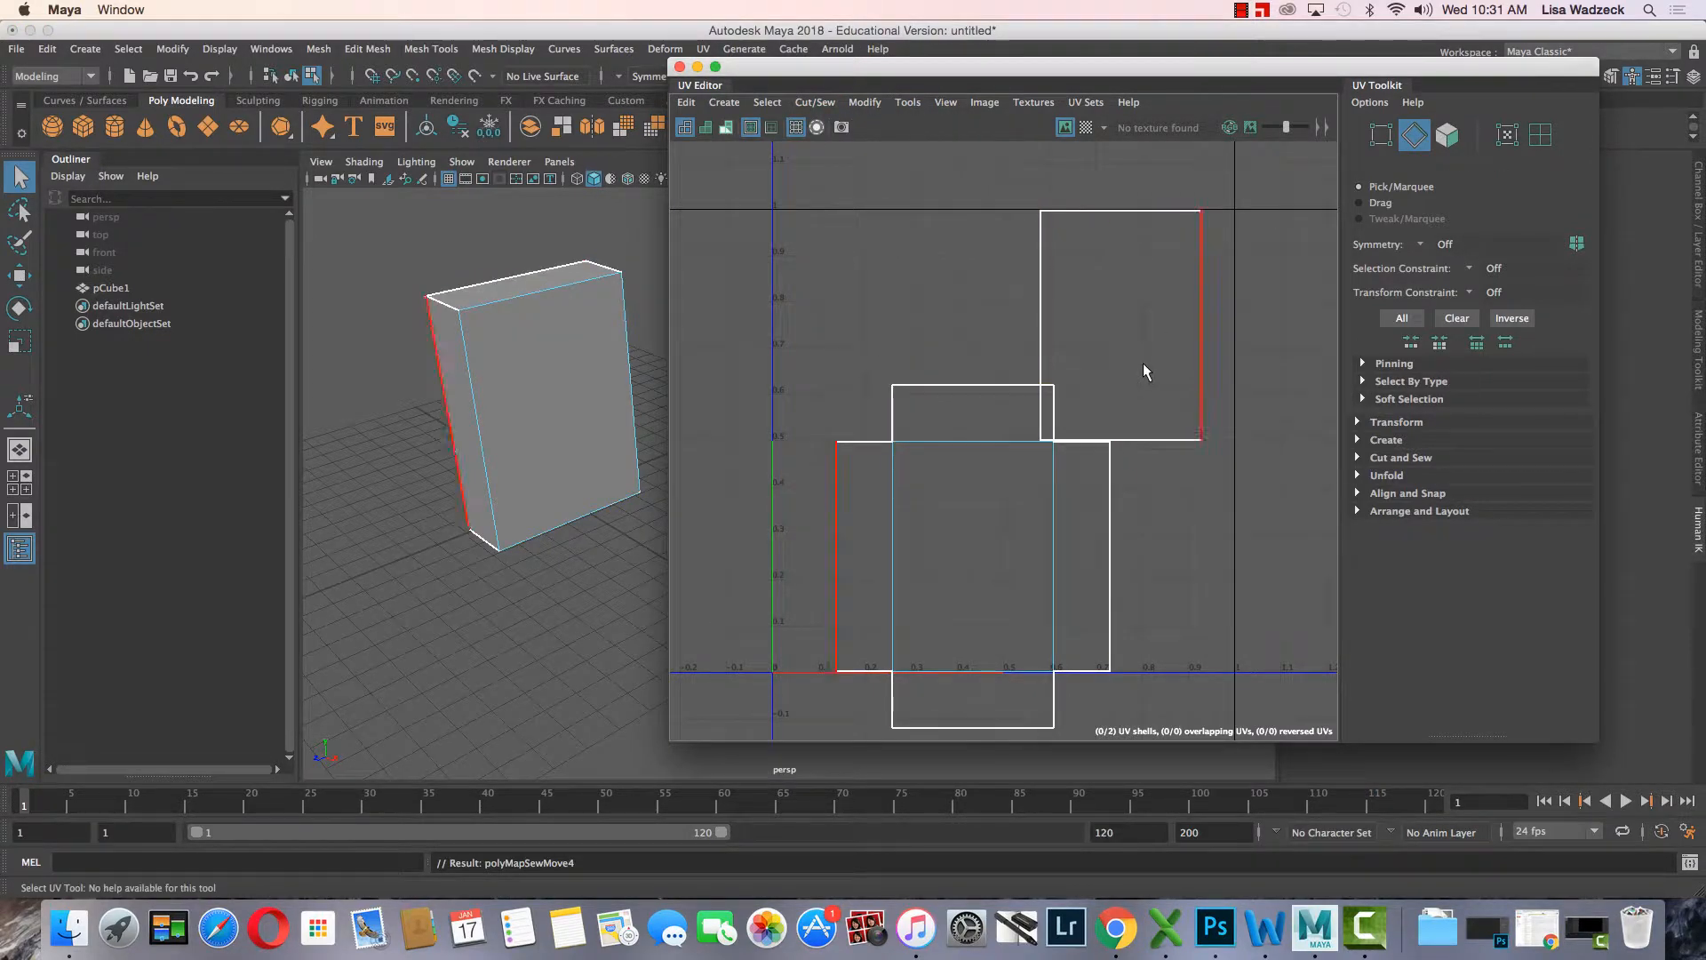
- Move and sew the back face's UVs to the right side face along their shared vertical edge
{"action": "left_click_drag", "start_coordinate": [633, 439], "coordinate": [601, 366], "text": "alt"}
{"action": "left_click", "coordinate": [584, 371]}
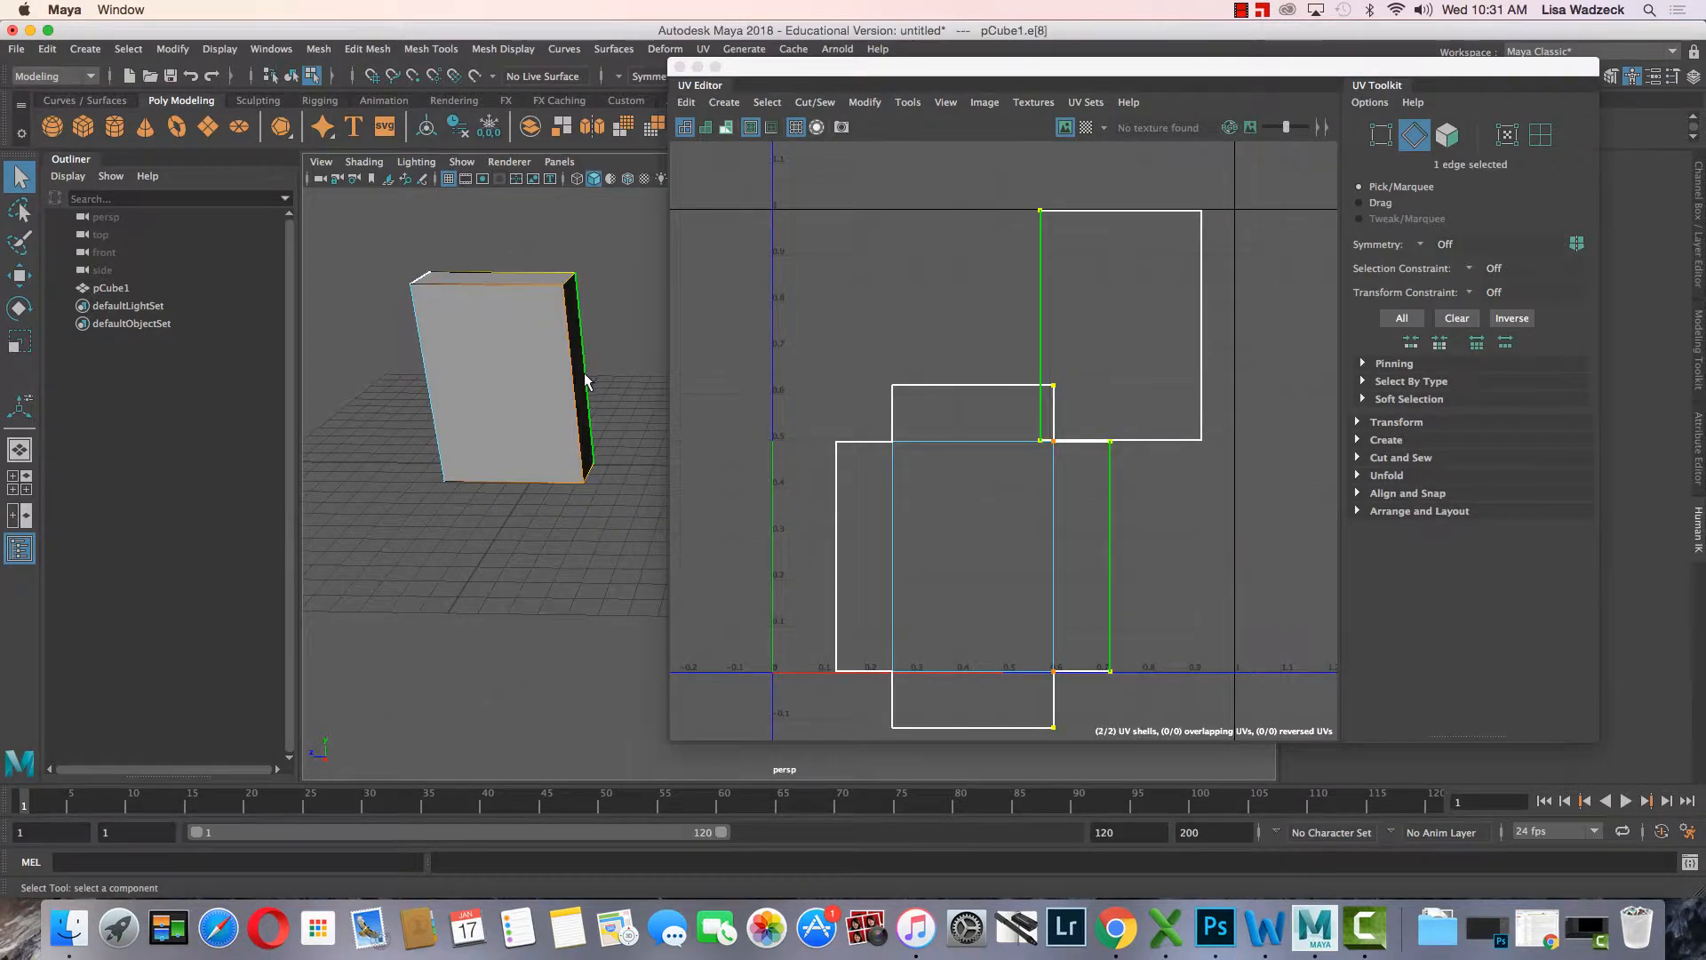
{"action": "left_click", "coordinate": [815, 102]}
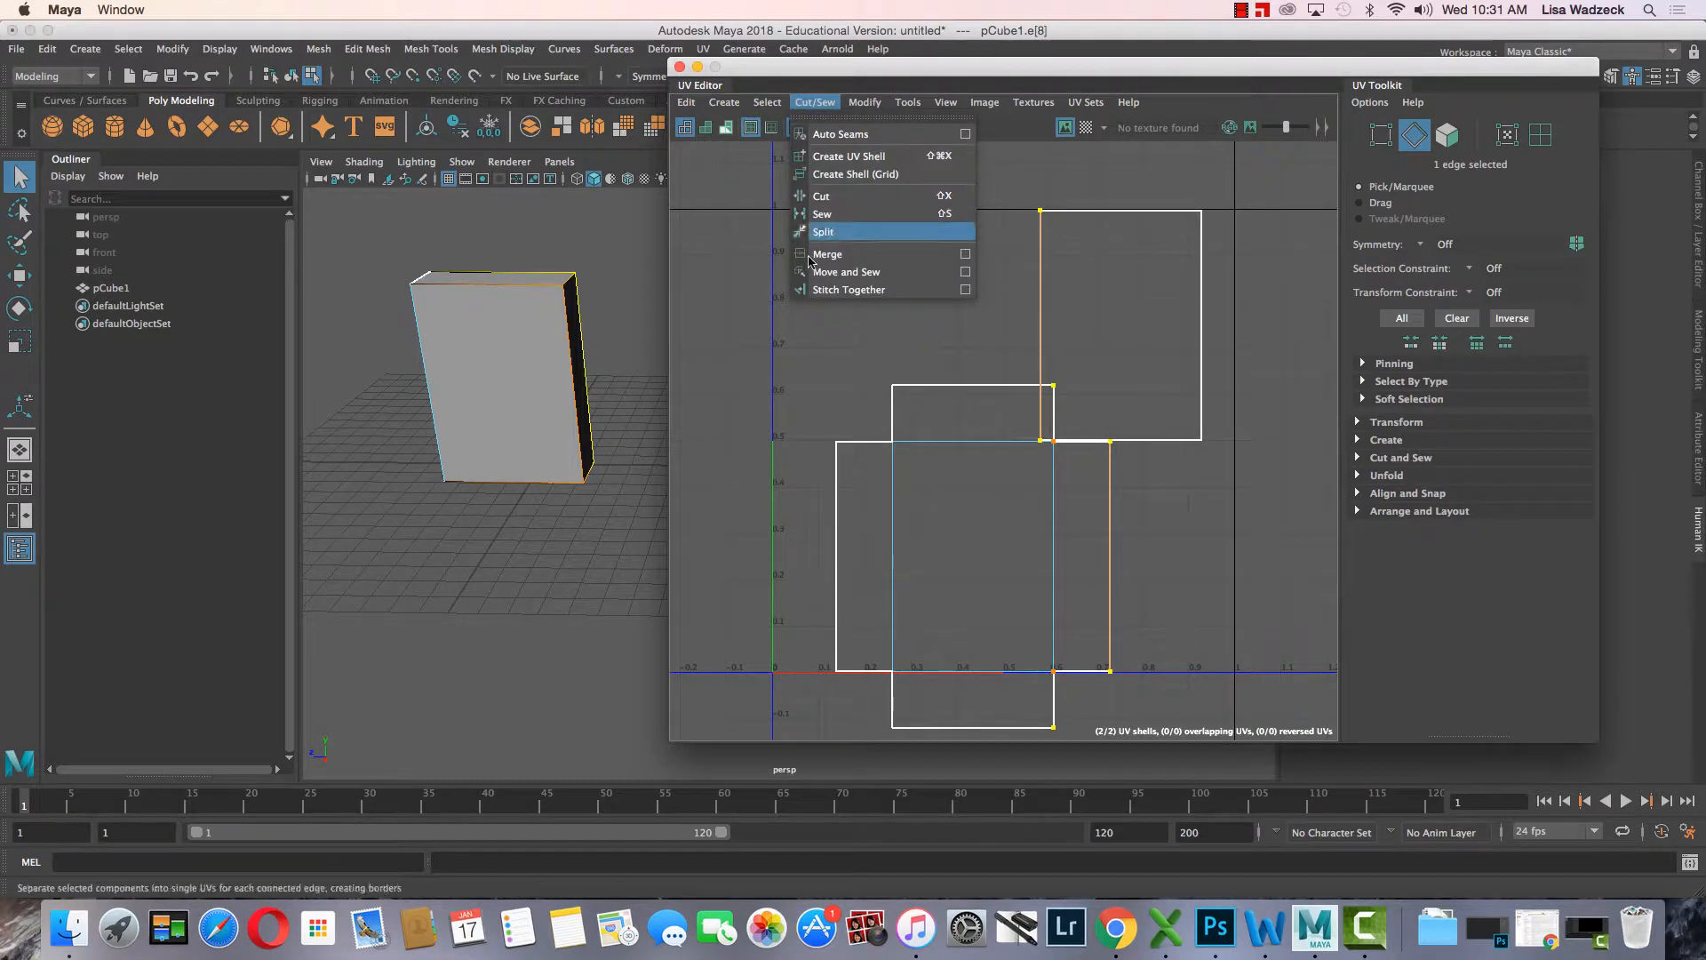
{"action": "left_click", "coordinate": [822, 274]}
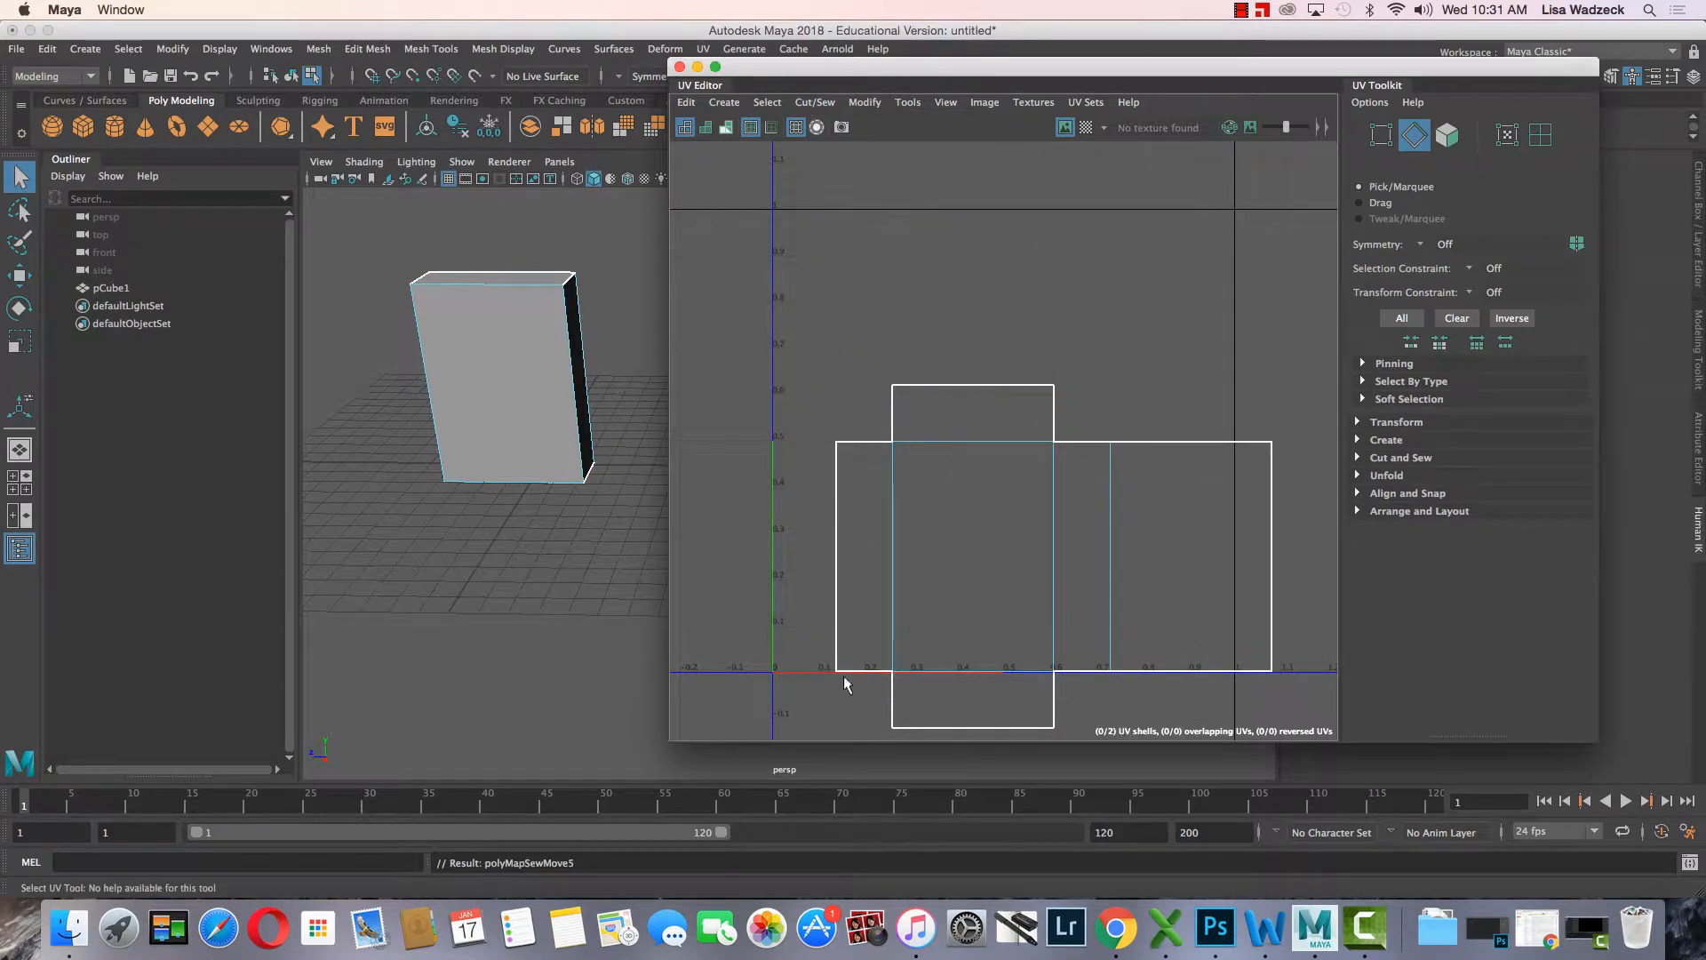
- Select all edges of the unfolded UV shell and move the shell inside the 0 to 1 UV square
{"action": "left_click", "coordinate": [877, 604]}
{"action": "left_click", "coordinate": [1010, 572]}
{"action": "left_click", "coordinate": [1191, 370]}
{"action": "left_click_drag", "start_coordinate": [798, 343], "coordinate": [1281, 743]}
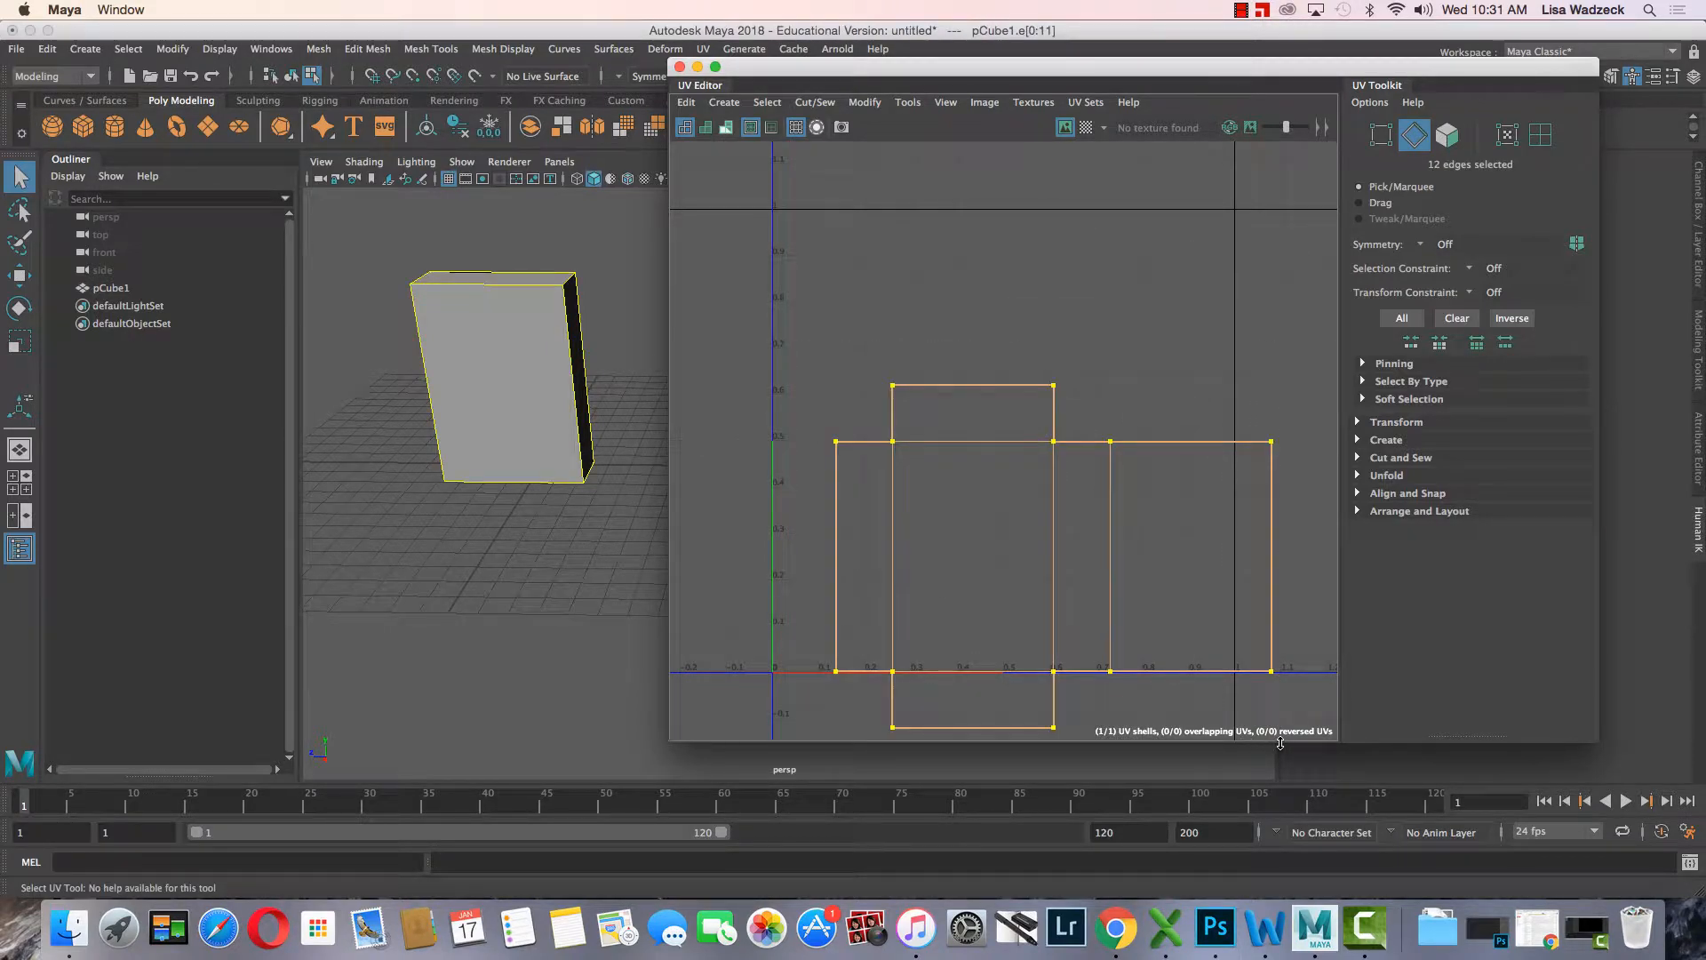
{"action": "key", "text": "w"}
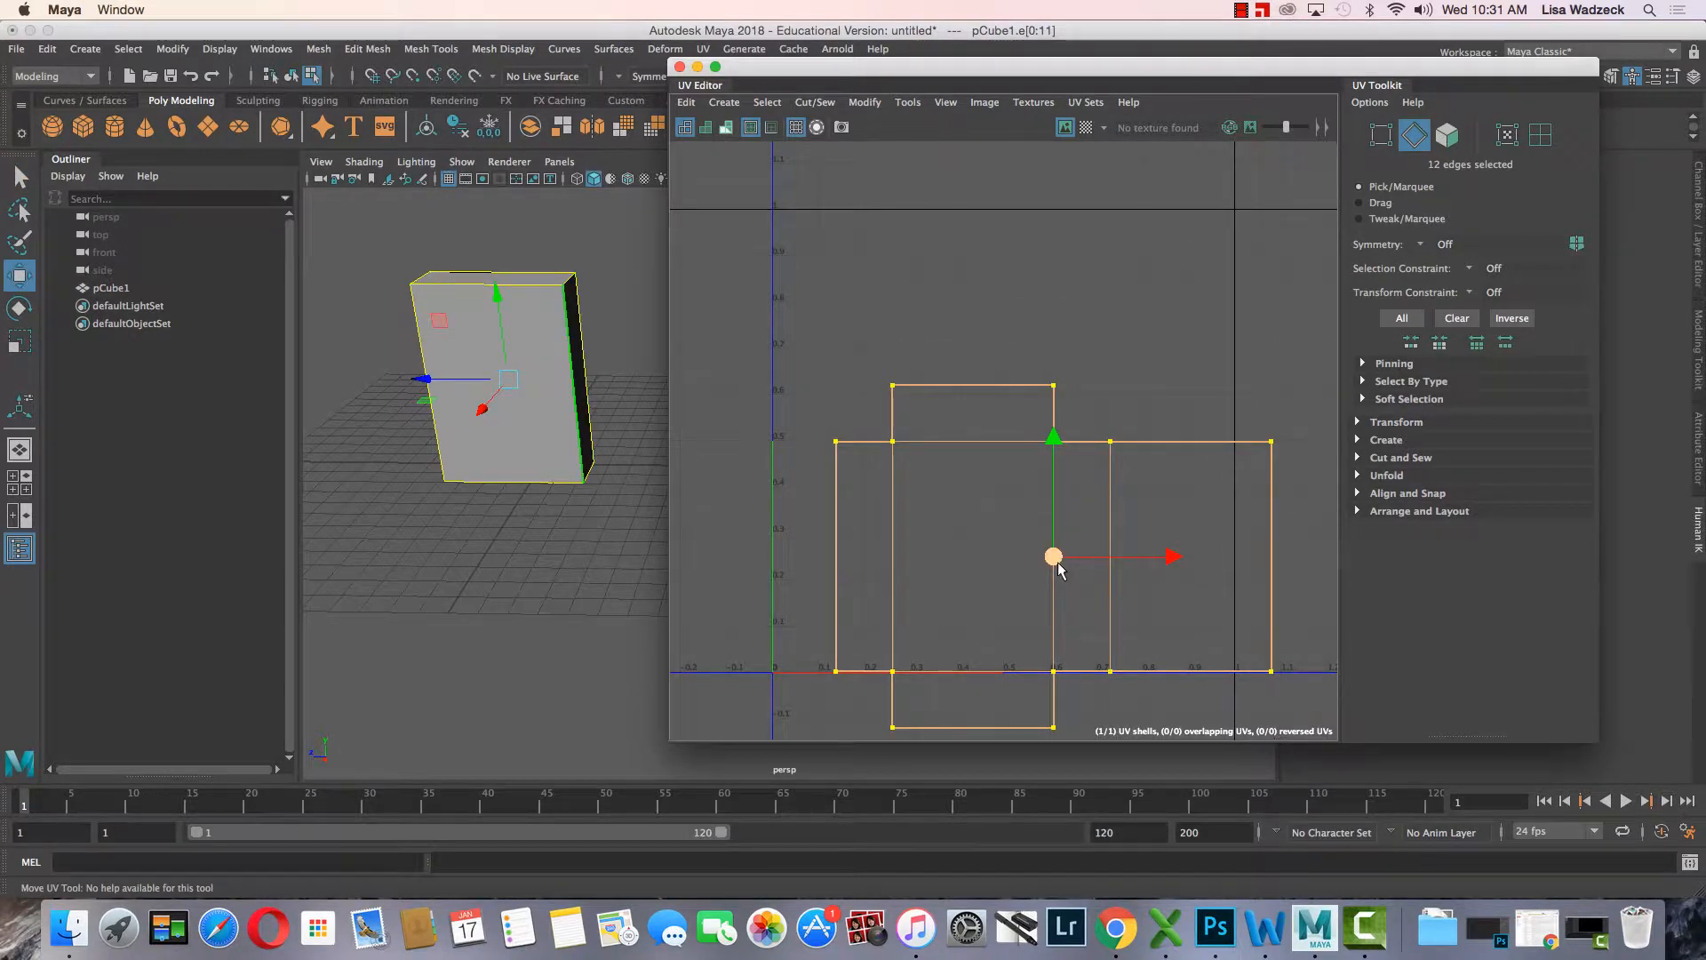
{"action": "left_click_drag", "start_coordinate": [1053, 556], "coordinate": [1003, 454]}
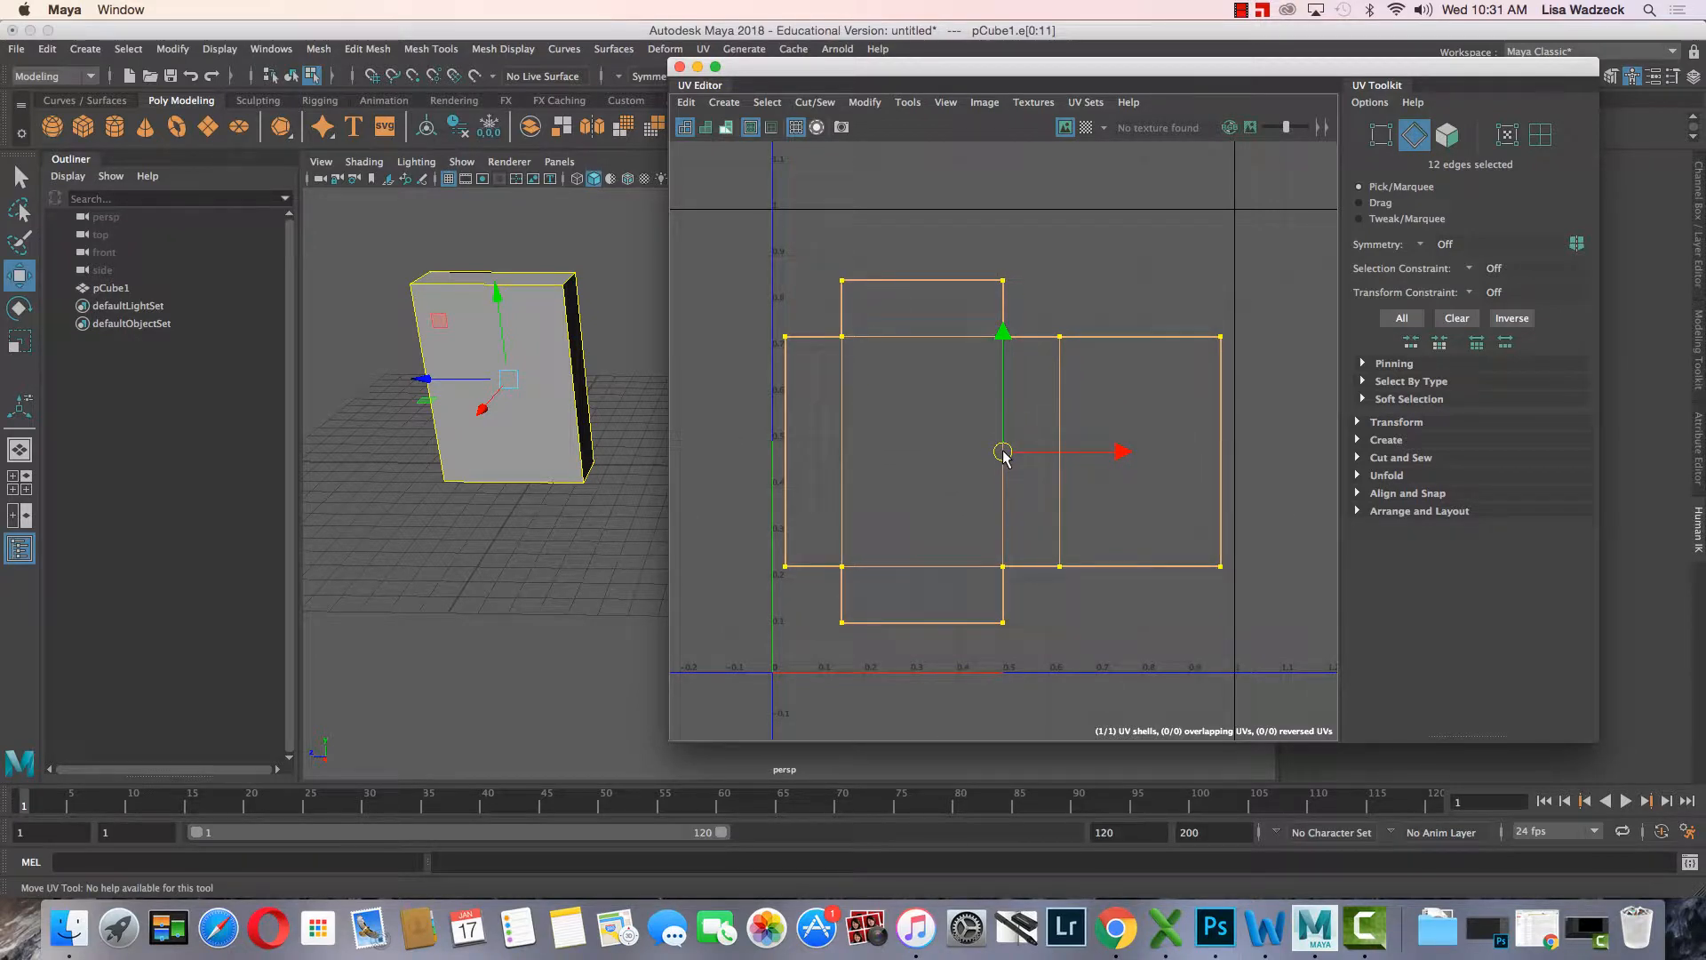
- Scale the UV shell up slightly and uniformly to span nearly the full width of the UV square, then deselect it
{"action": "key", "text": "r"}
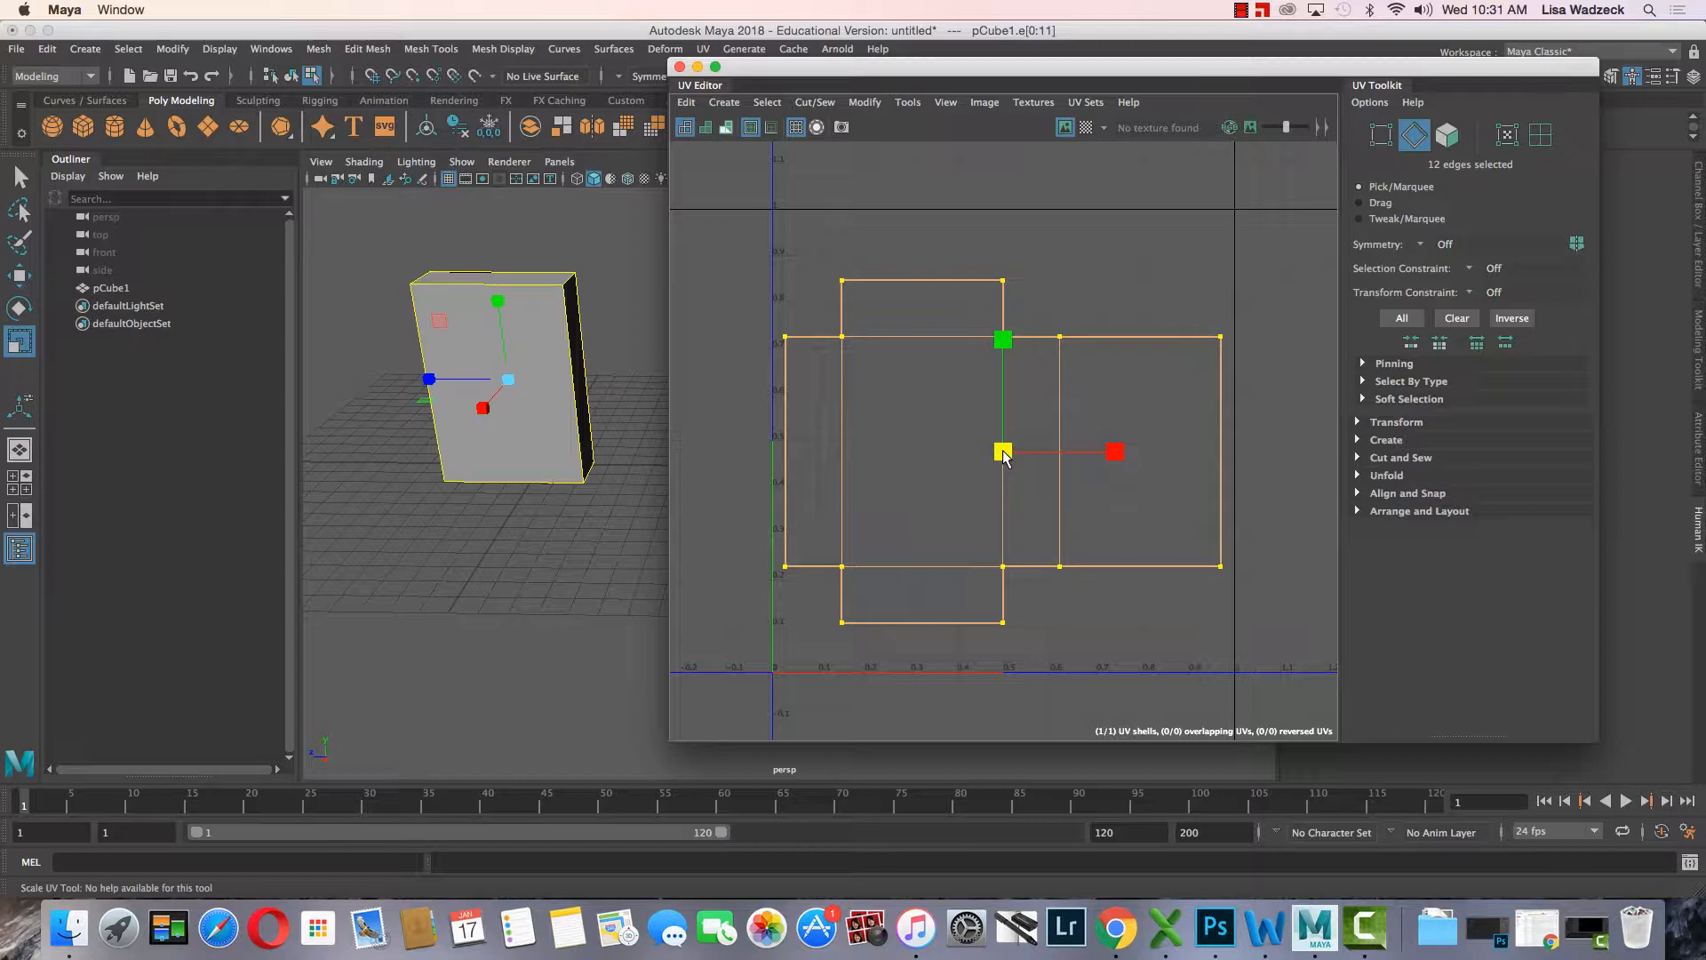
{"action": "mouse_move", "coordinate": [1003, 456]}
{"action": "left_mouse_down"}
{"action": "mouse_move", "coordinate": [1049, 478]}
{"action": "mouse_move", "coordinate": [986, 462]}
{"action": "mouse_move", "coordinate": [1054, 498]}
{"action": "mouse_move", "coordinate": [1005, 459]}
{"action": "left_mouse_up"}
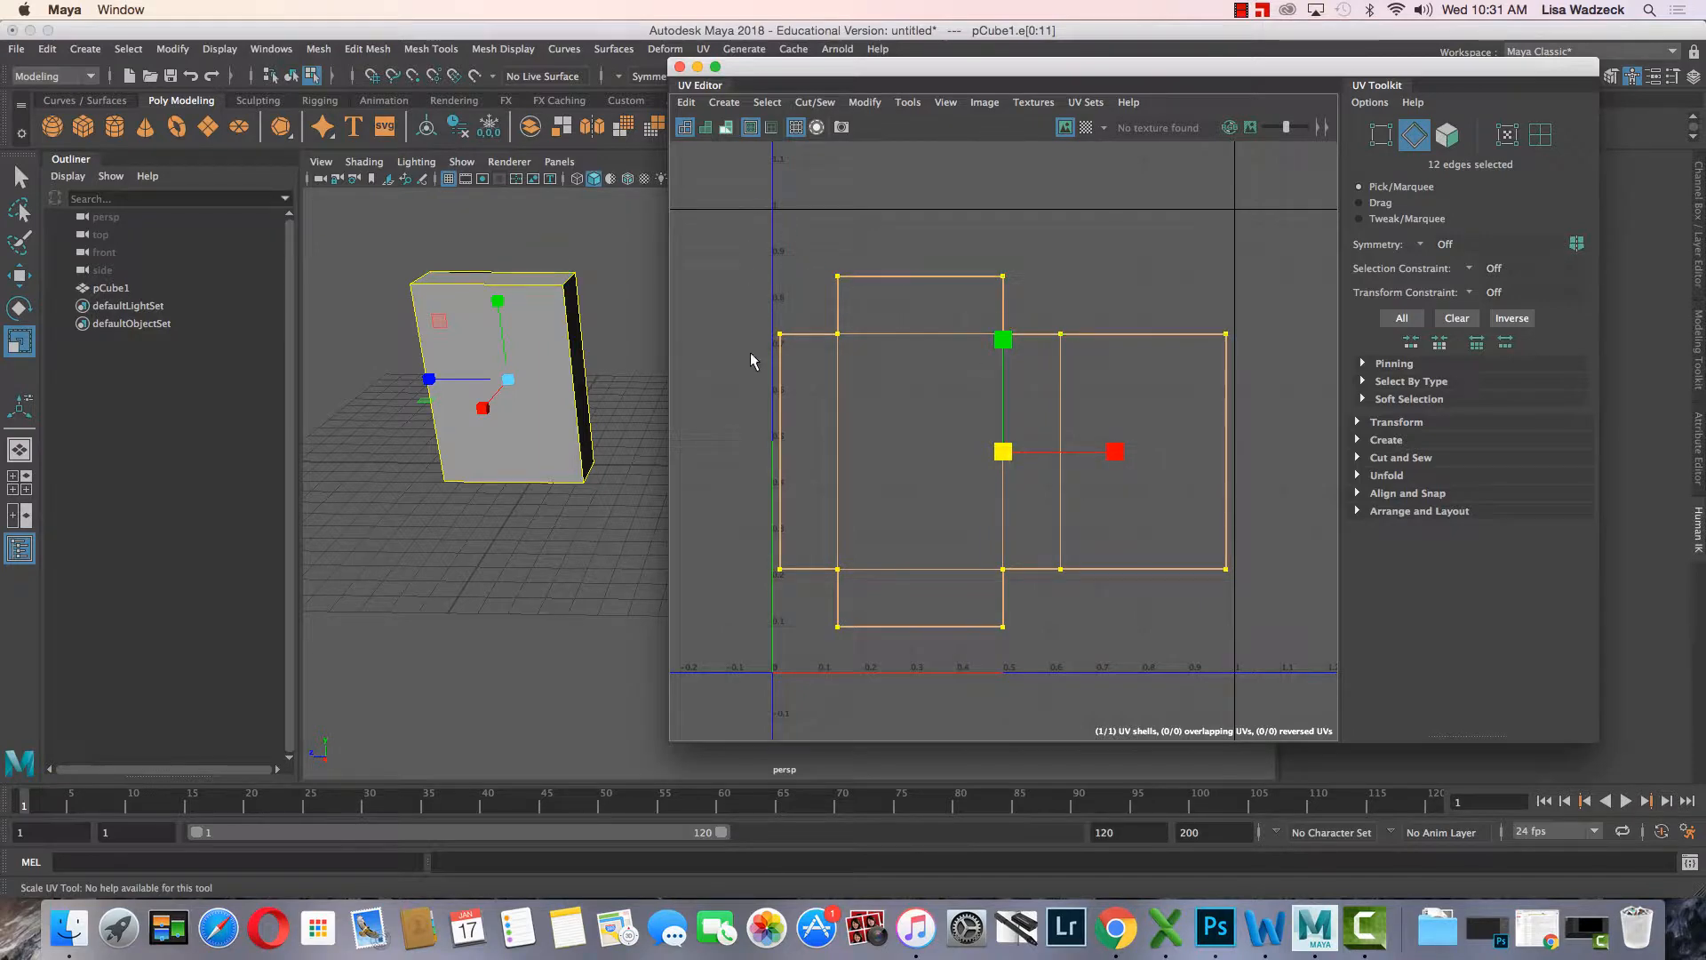
{"action": "left_click", "coordinate": [918, 204]}
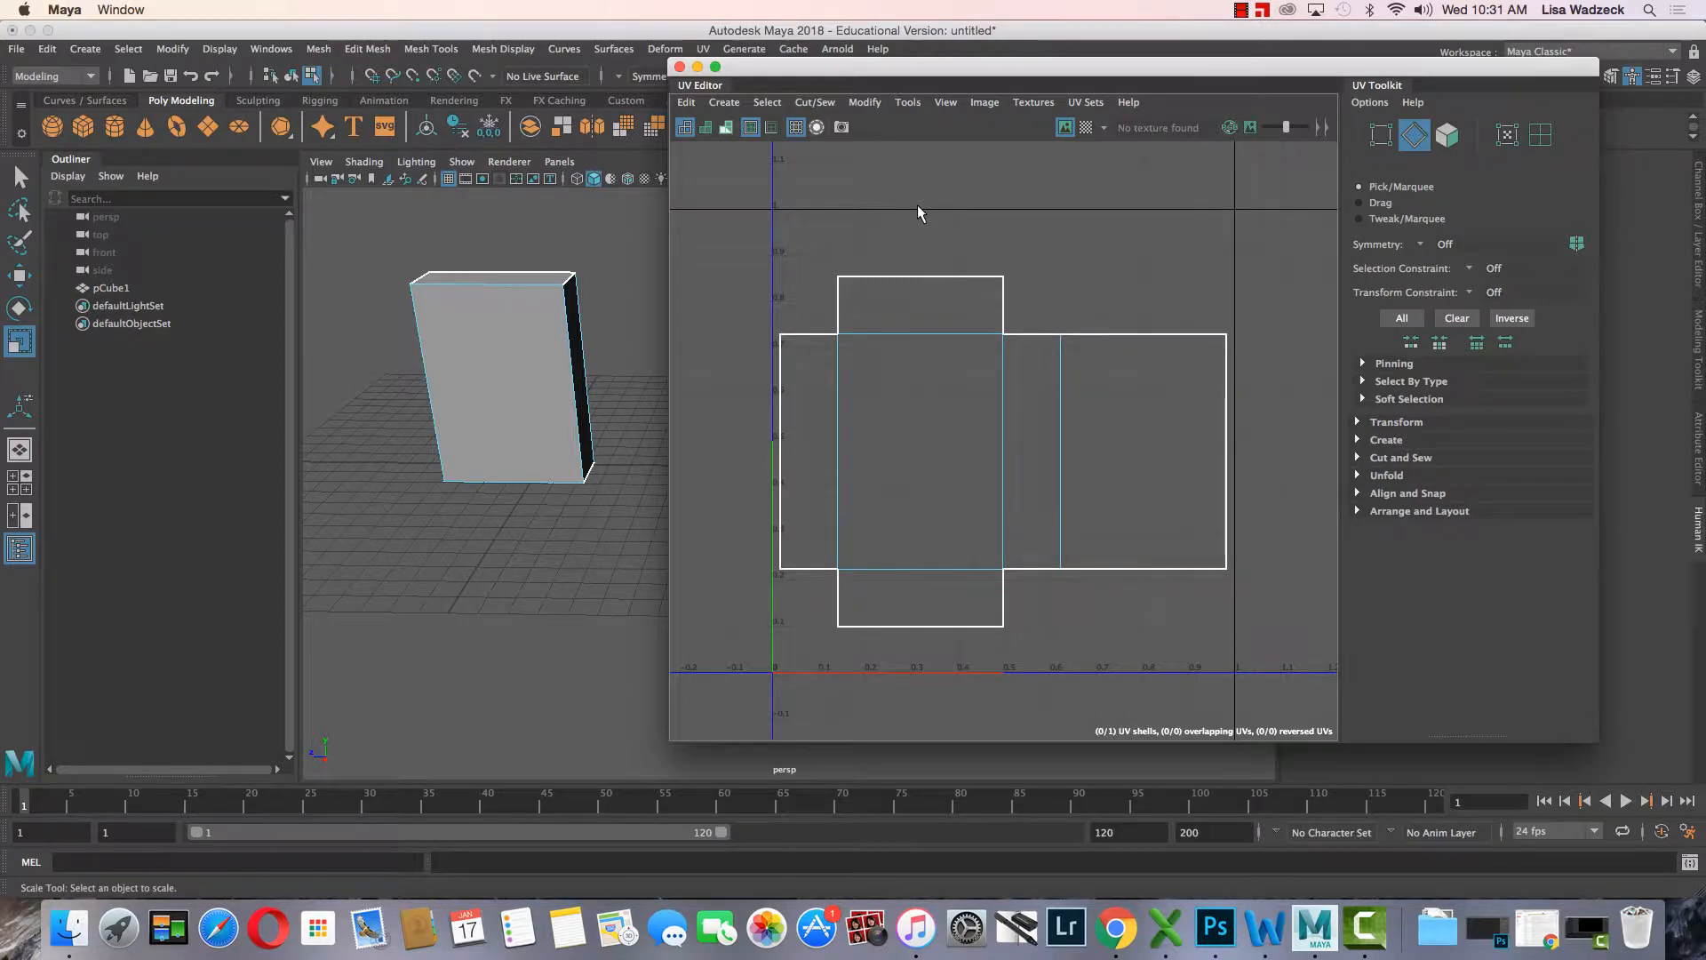
- Return the box to object mode and open the Create PSD Network options
{"action": "right_click", "coordinate": [496, 300]}
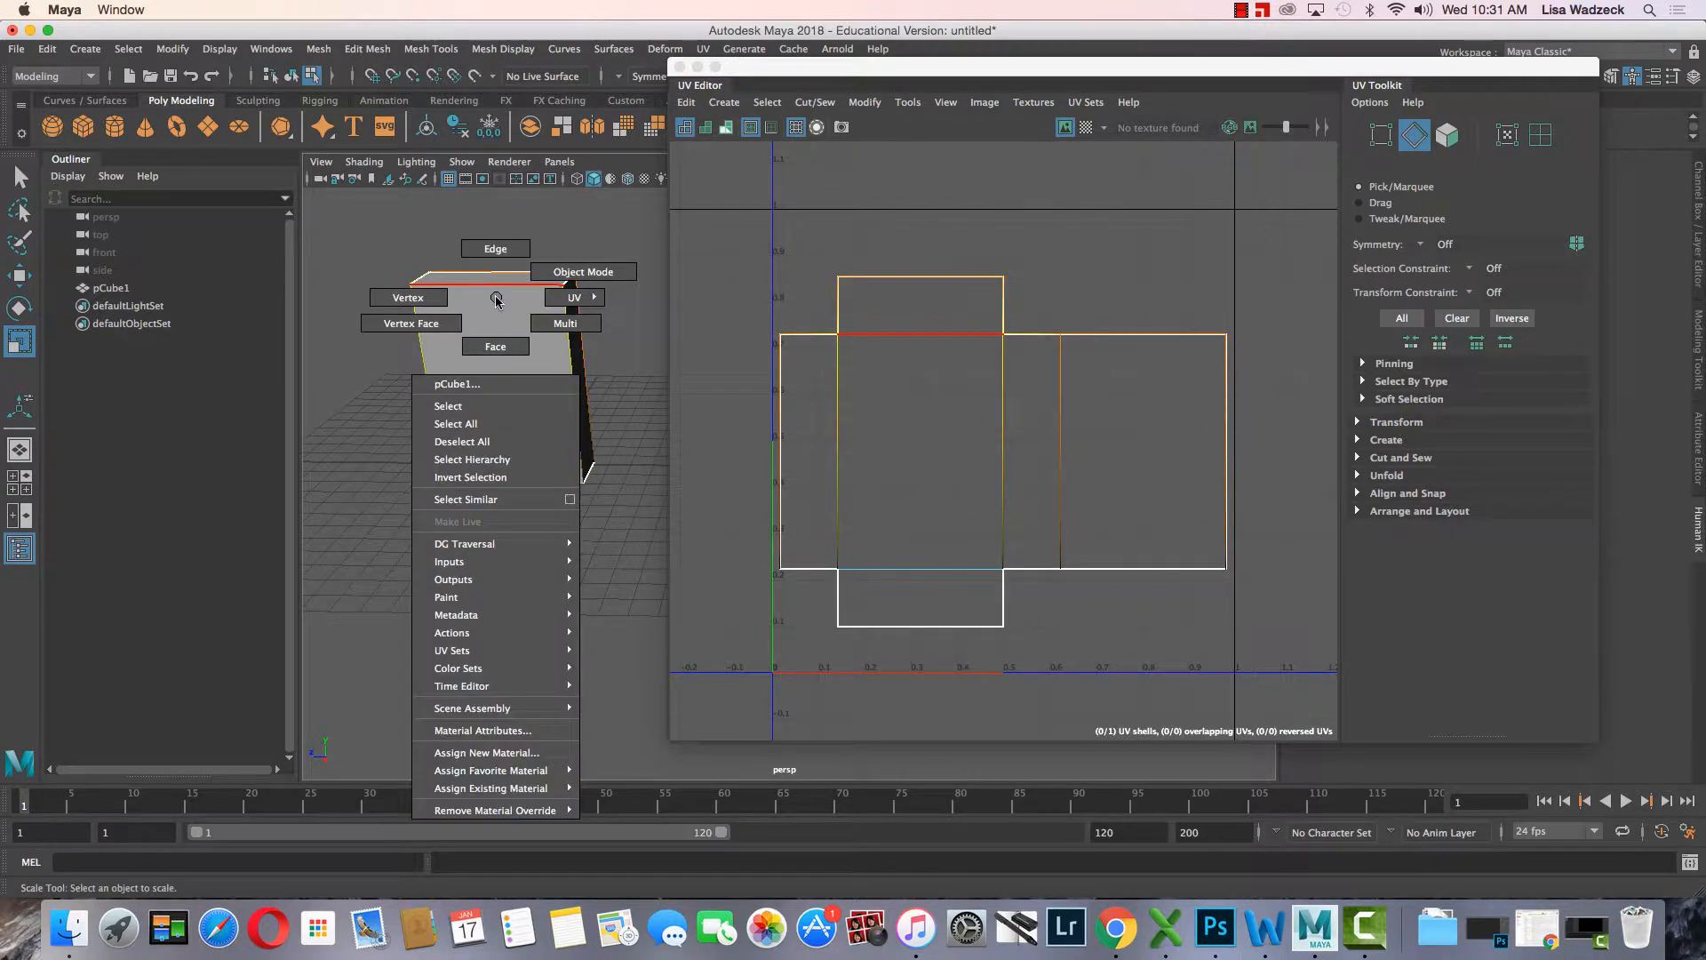
{"action": "left_click", "coordinate": [565, 272]}
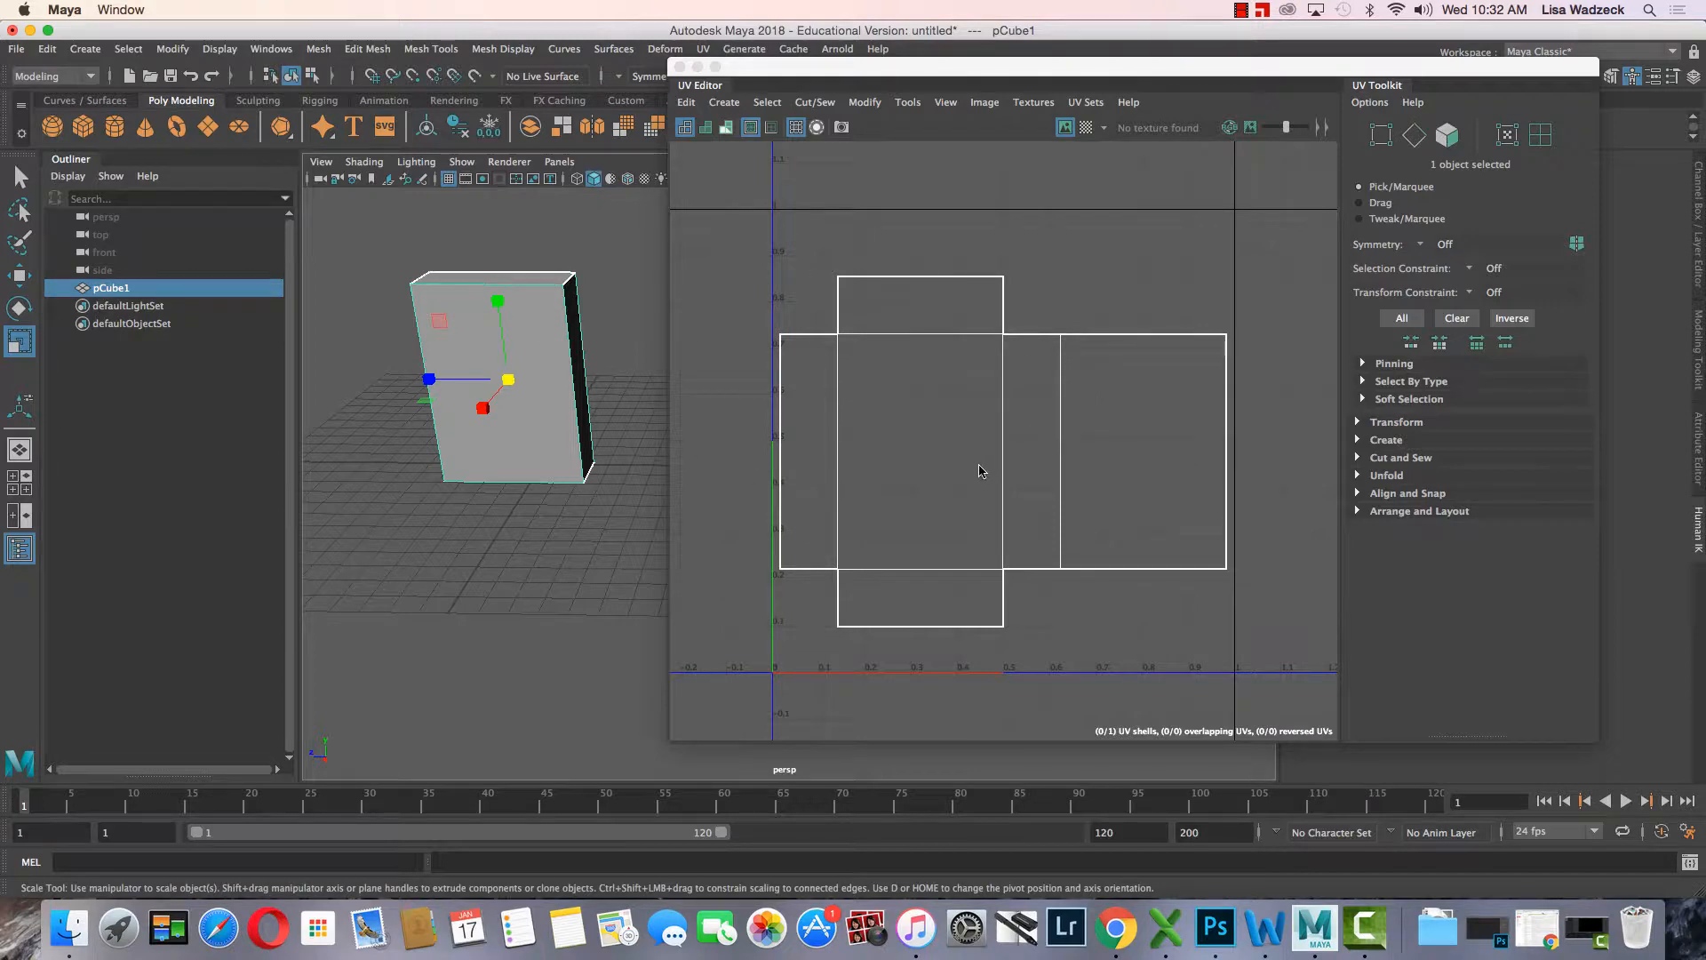
{"action": "left_click", "coordinate": [982, 105]}
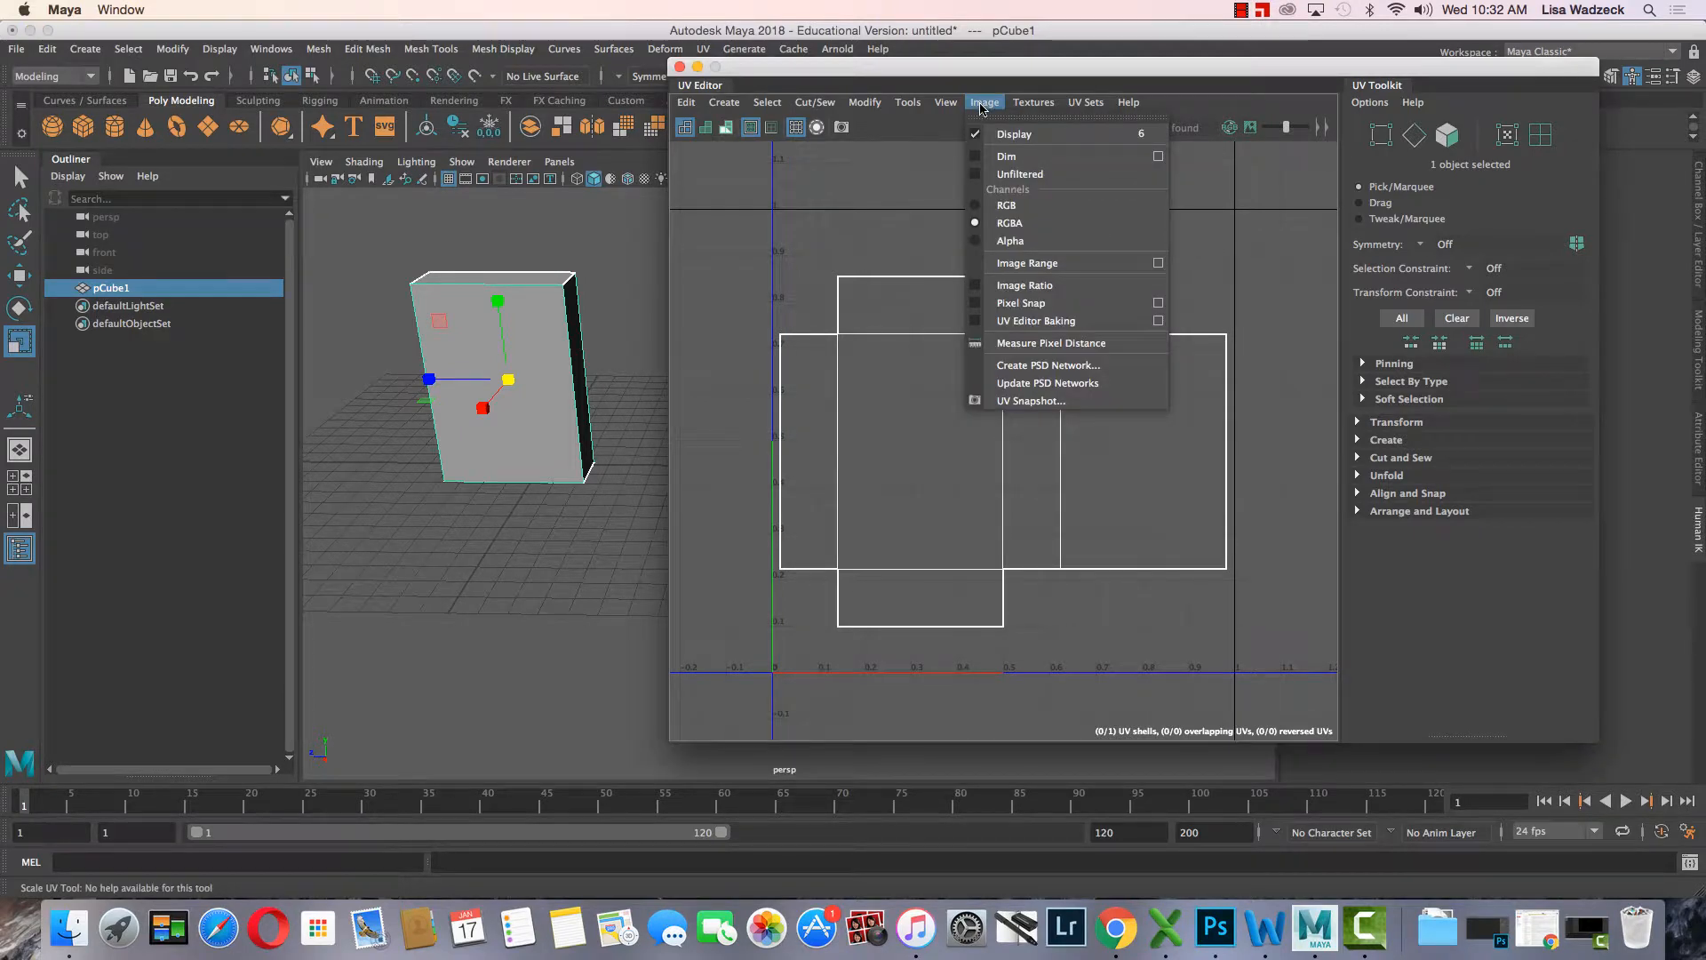
{"action": "left_click", "coordinate": [1055, 371]}
{"action": "left_click_drag", "start_coordinate": [875, 325], "coordinate": [1013, 195]}
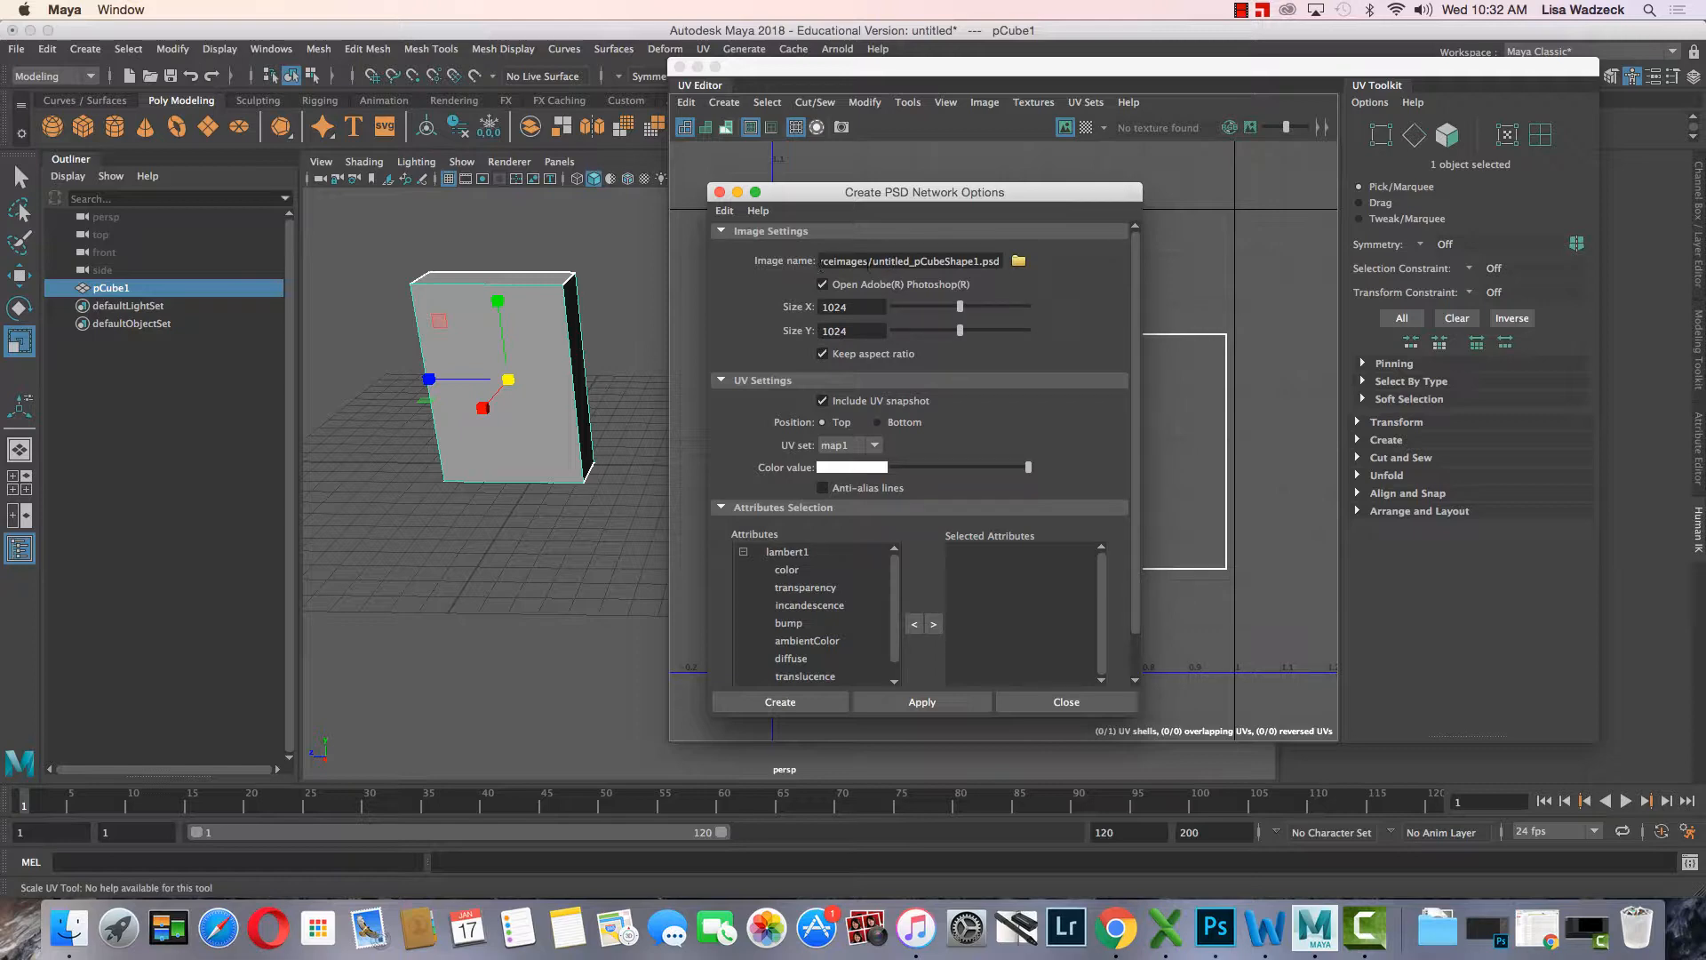
- Name the PSD image boxExample.psd in the sourceimages folder and bring the attribute selection into view
{"action": "left_click_drag", "start_coordinate": [873, 263], "coordinate": [982, 261]}
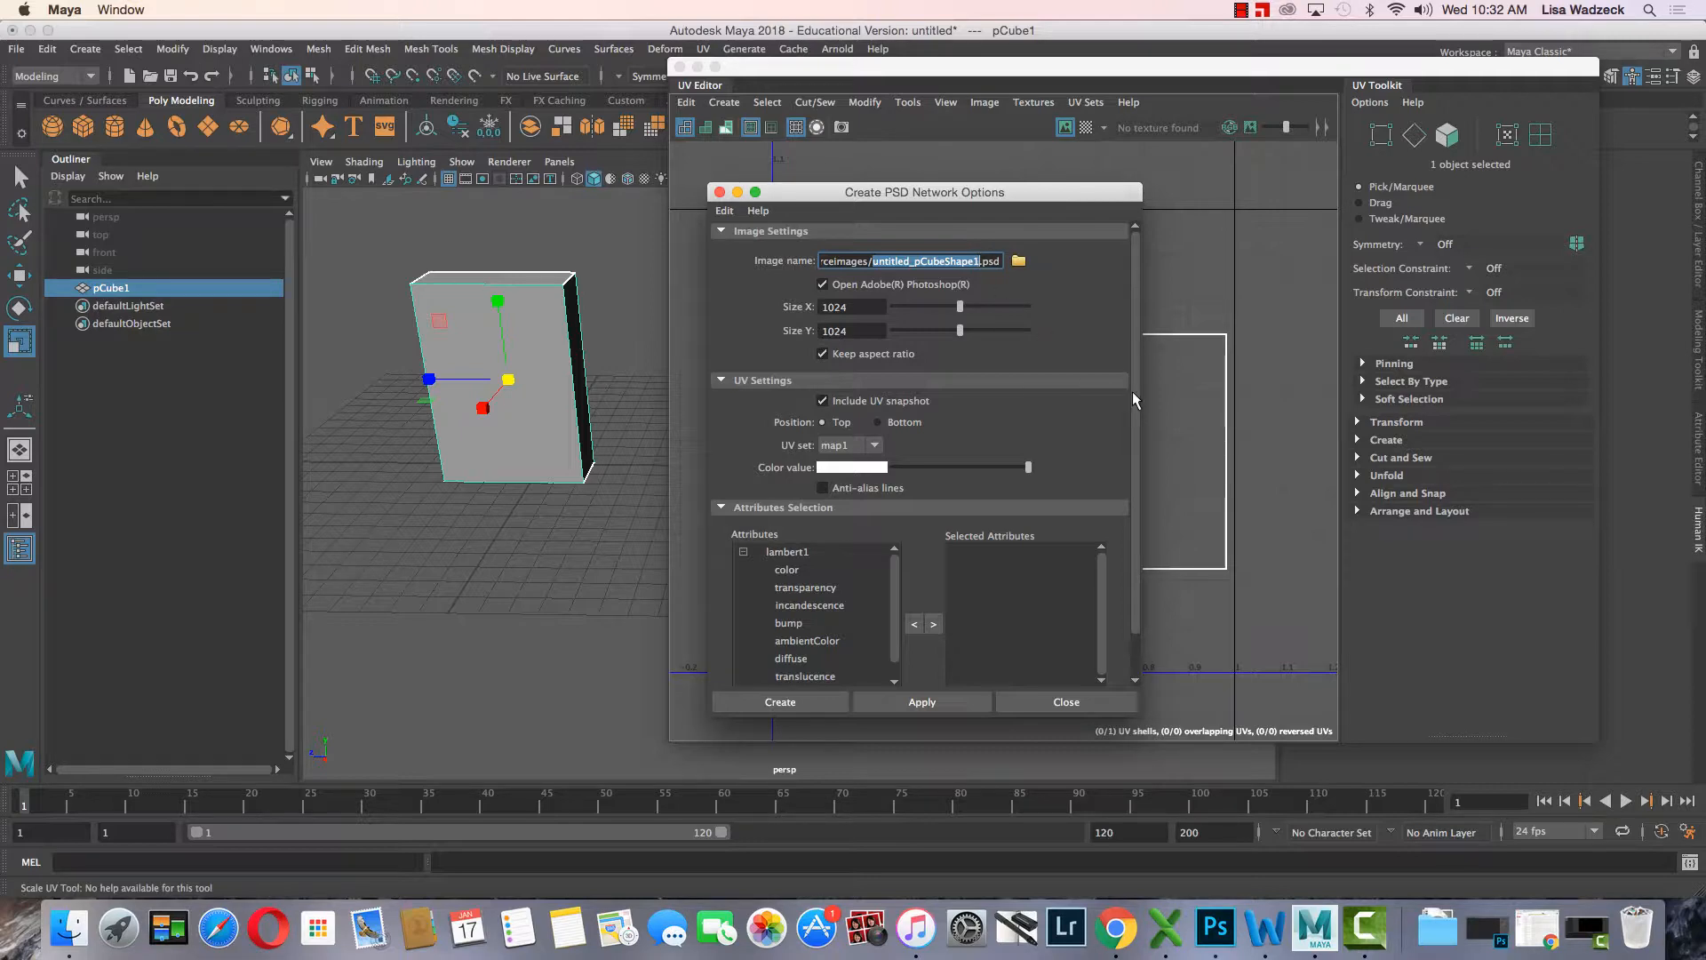
{"action": "type", "text": "boxExample"}
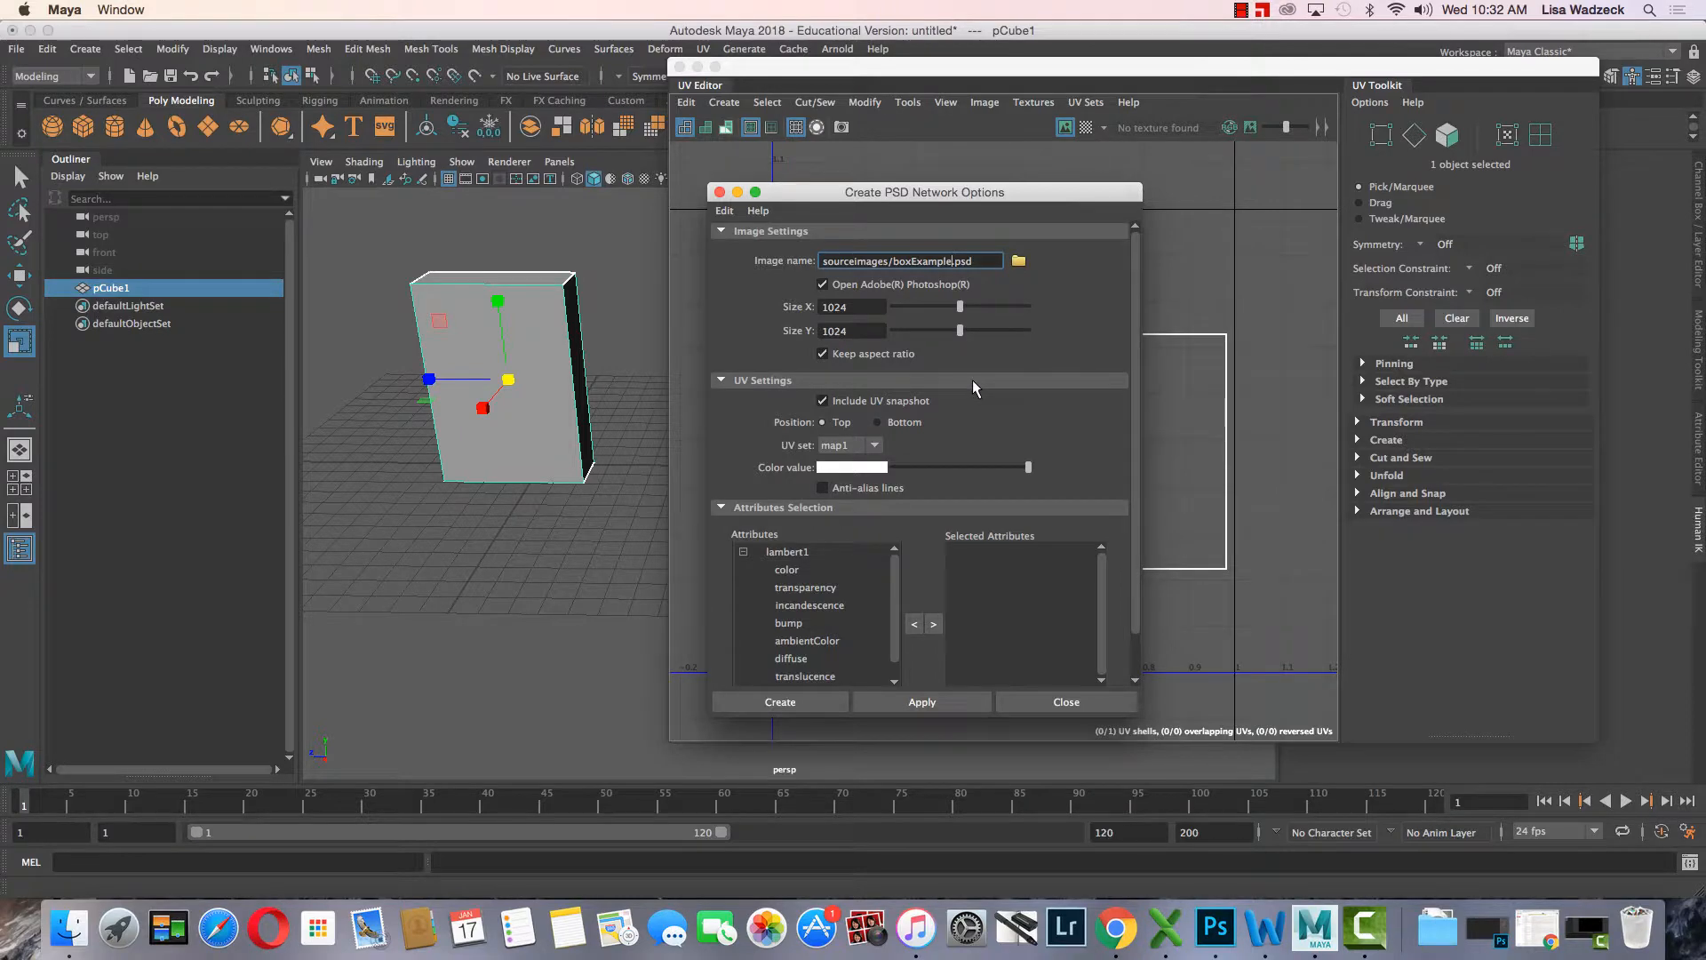
{"action": "scroll", "coordinate": [870, 391], "scroll_direction": "down", "scroll_amount": 2}
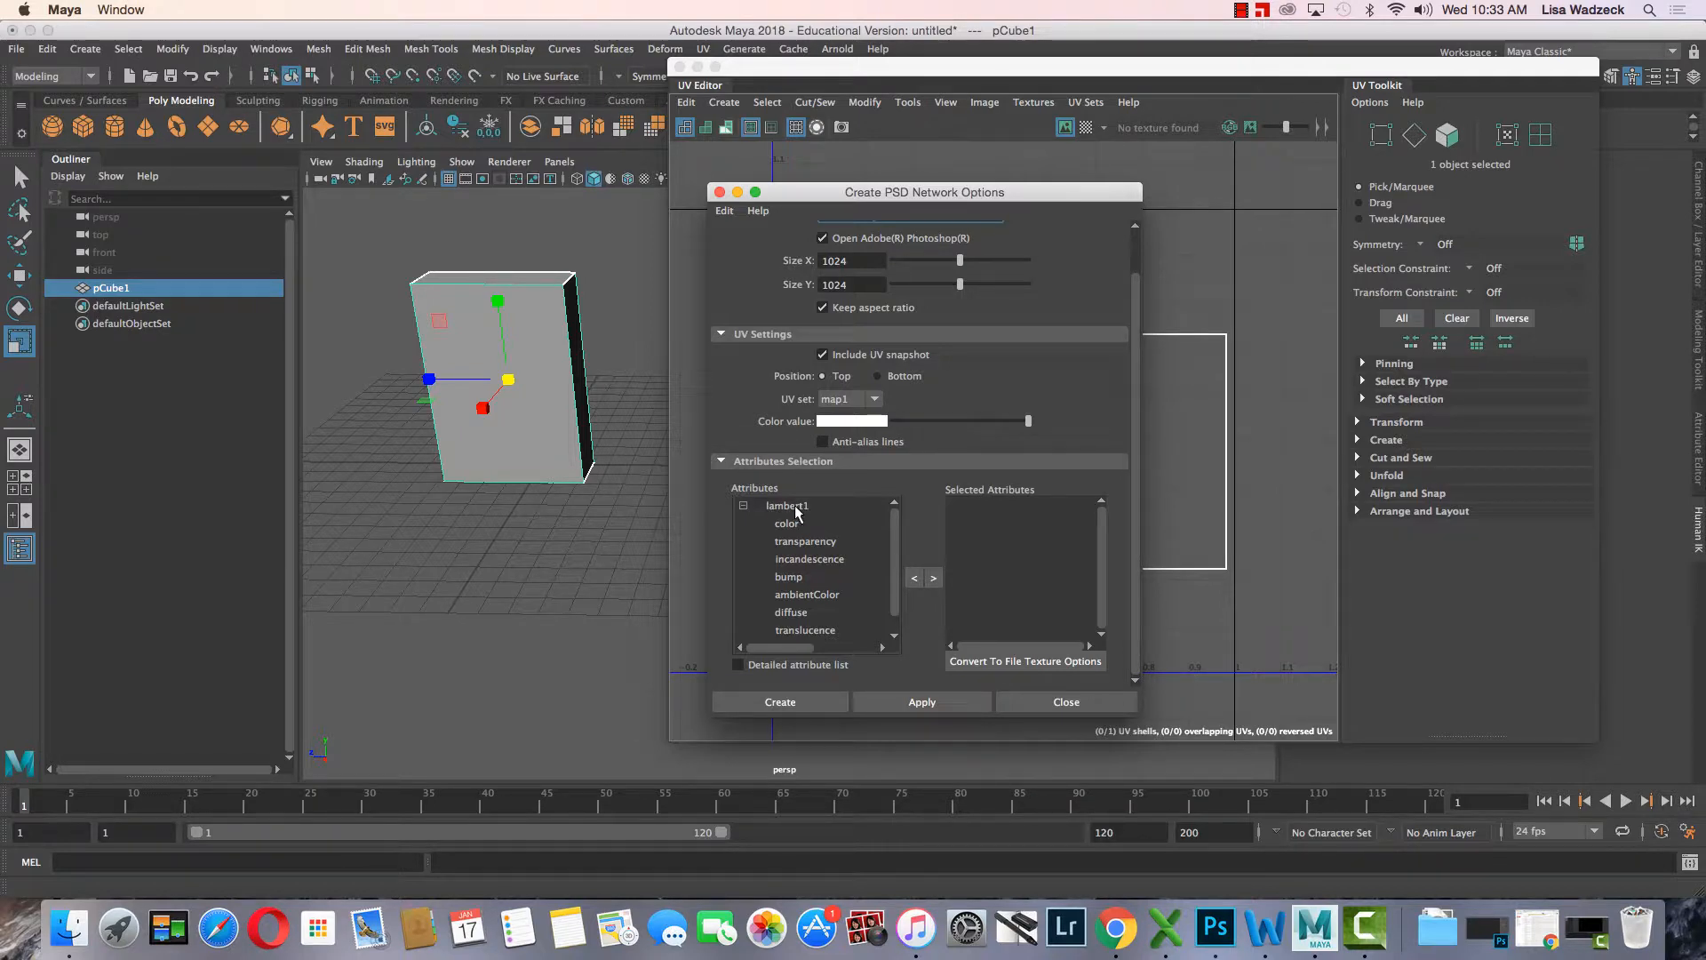
- Assign a new Lambert material to the box
{"action": "left_click", "coordinate": [466, 301]}
{"action": "right_click", "coordinate": [469, 302]}
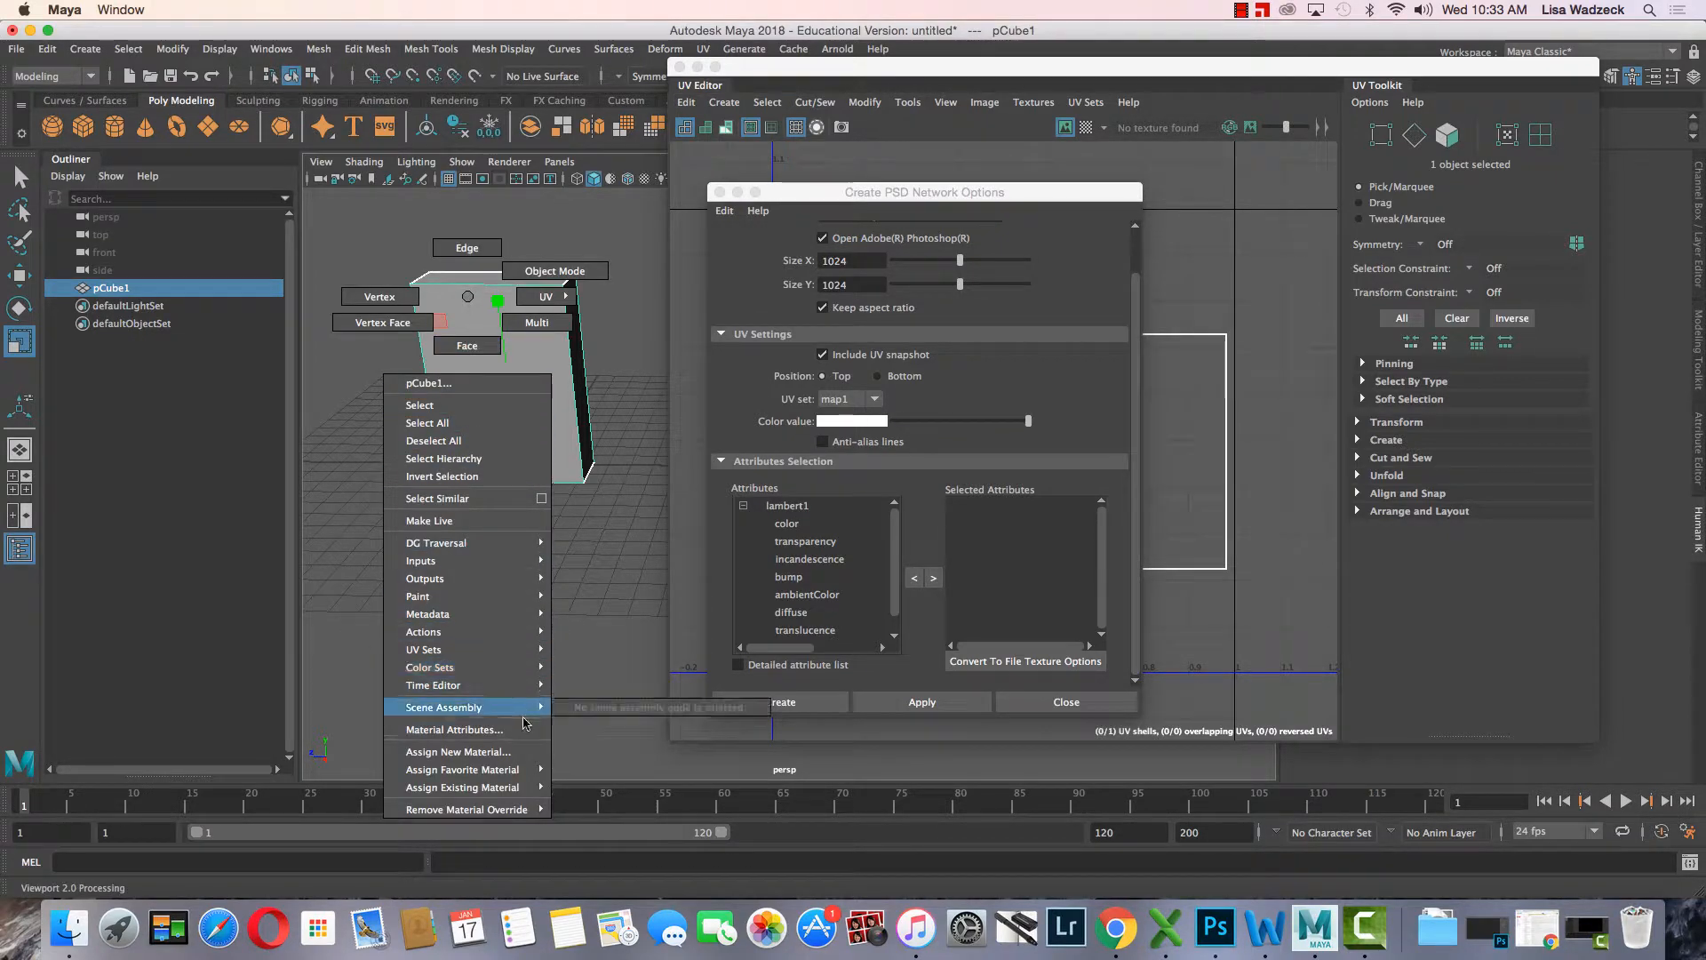
{"action": "left_click", "coordinate": [512, 756]}
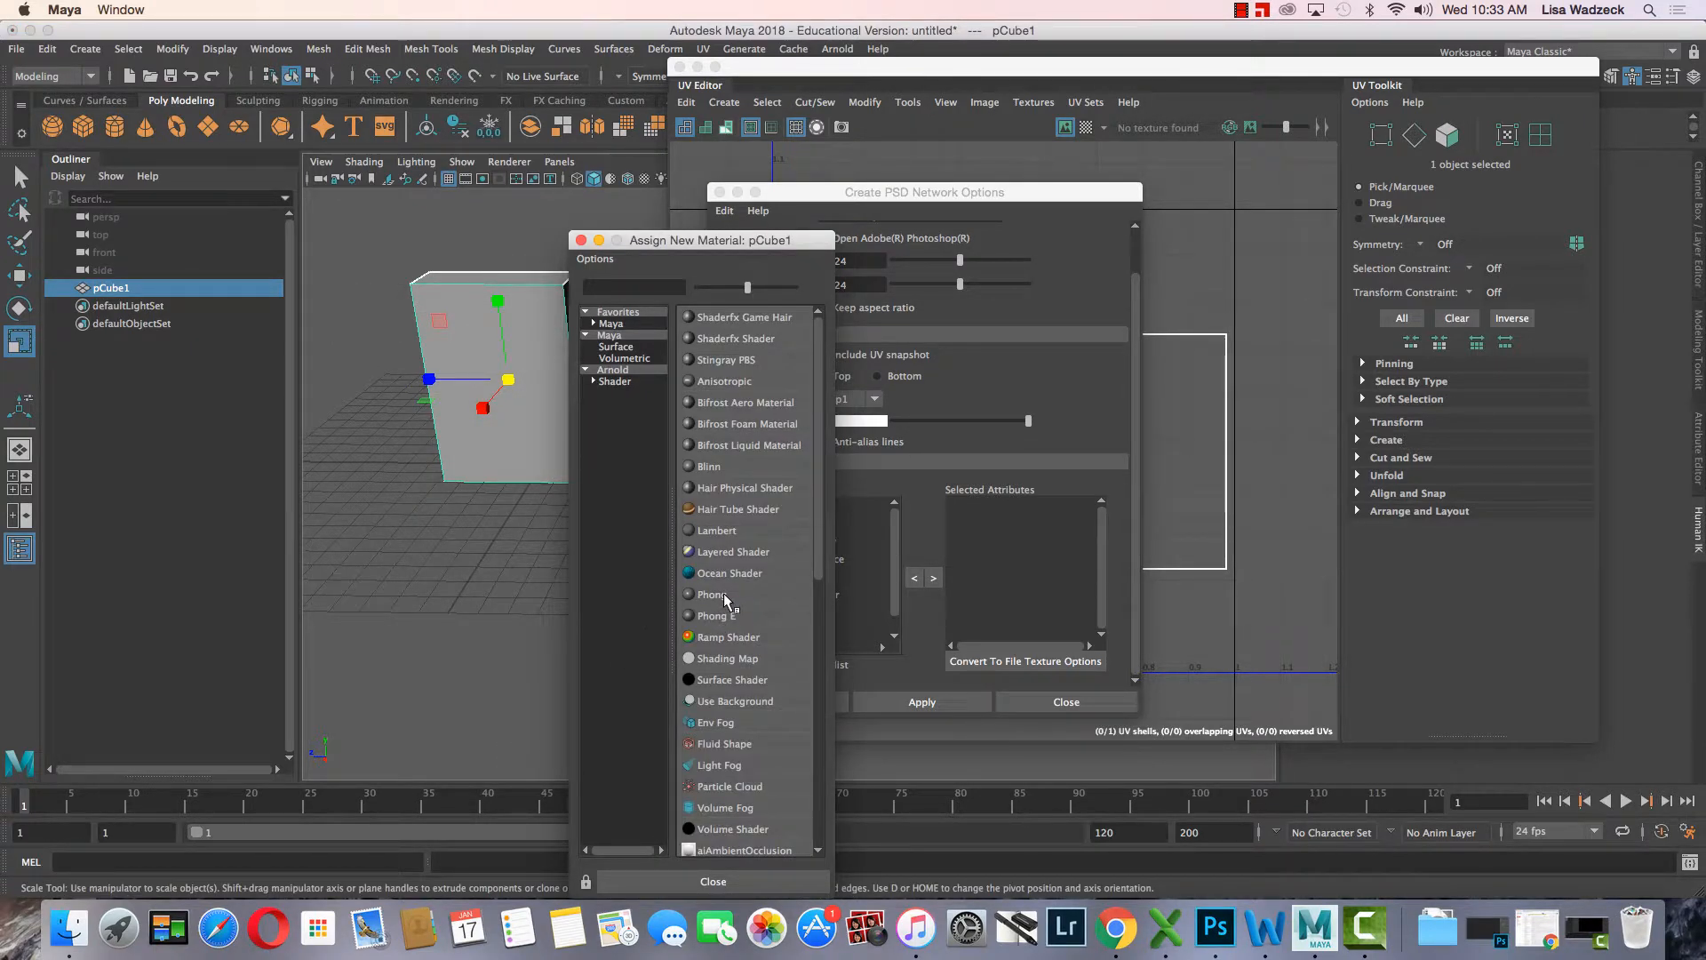
{"action": "left_click", "coordinate": [691, 531]}
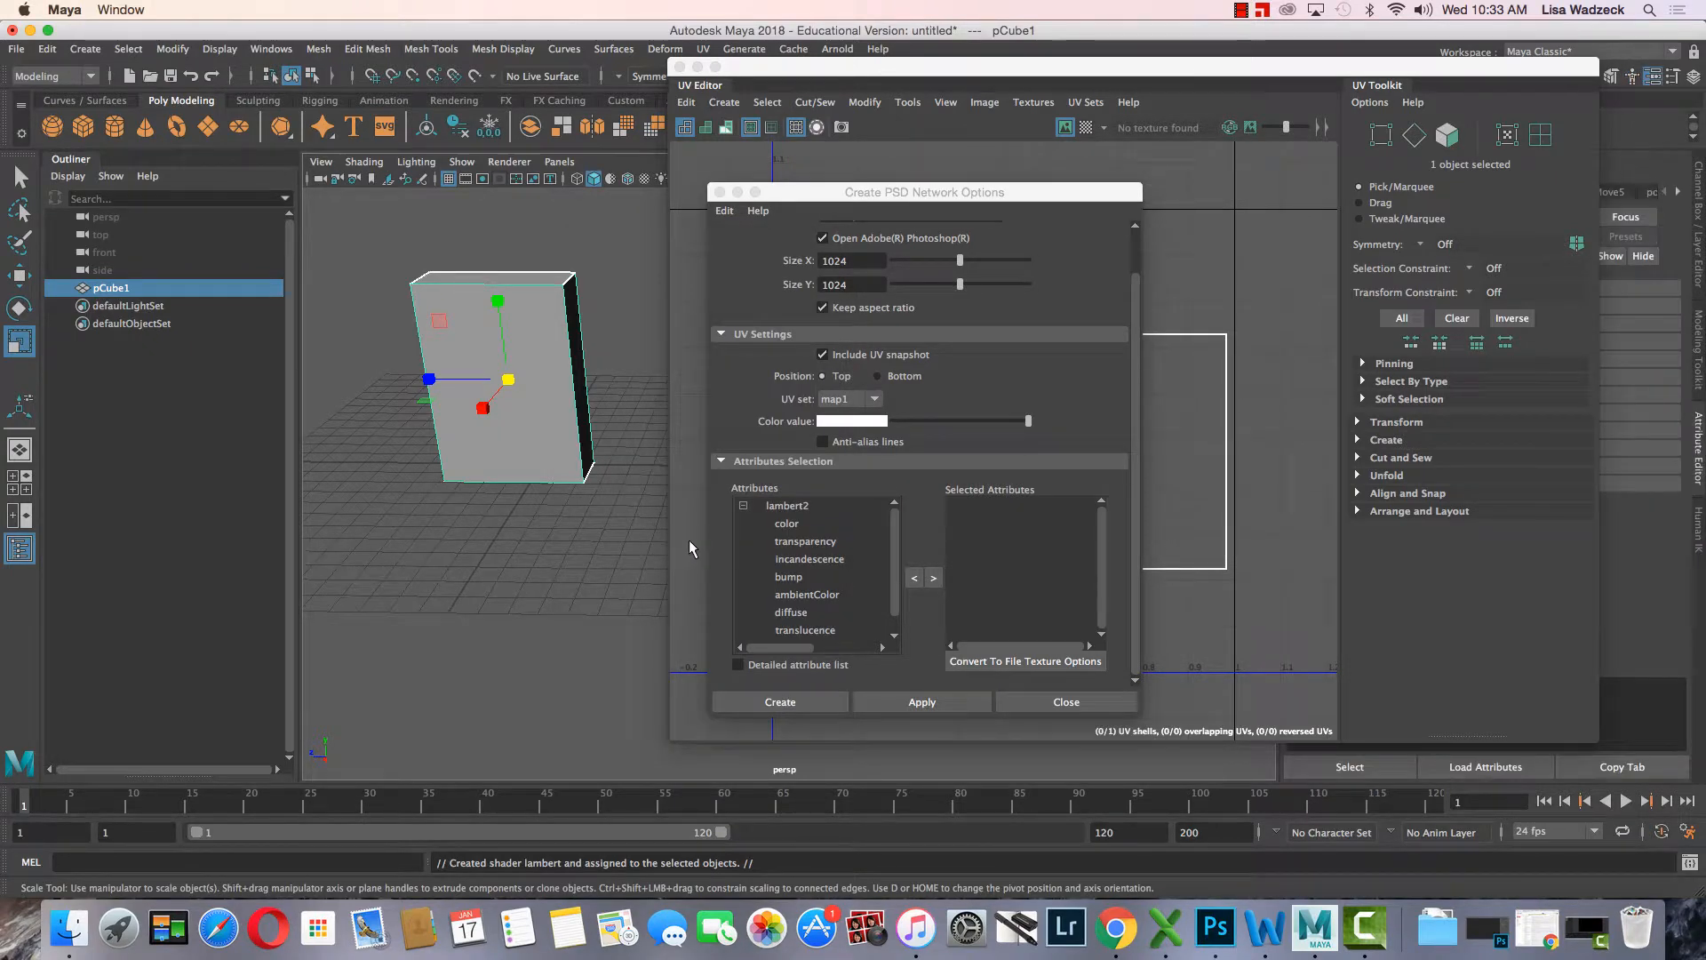
- Add the new Lambert material's color attribute to the selected attributes and create the PSD network, opening it in Photoshop
{"action": "double_click", "coordinate": [787, 525]}
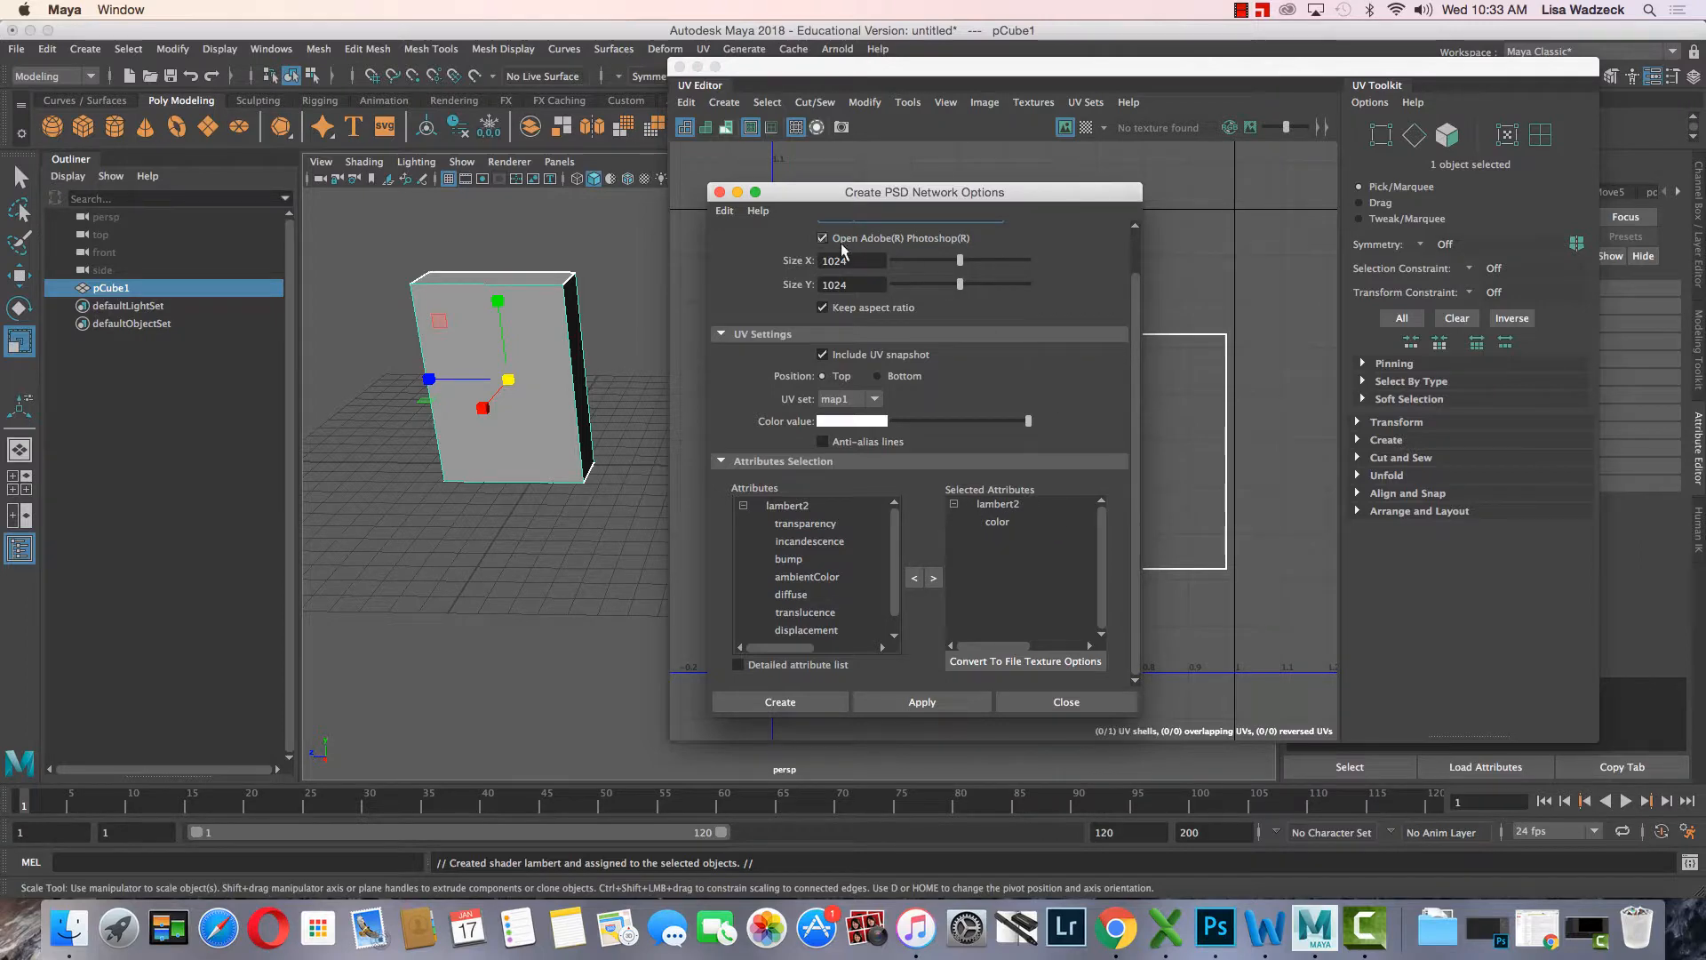
{"action": "scroll", "coordinate": [956, 416], "scroll_direction": "up", "scroll_amount": 2}
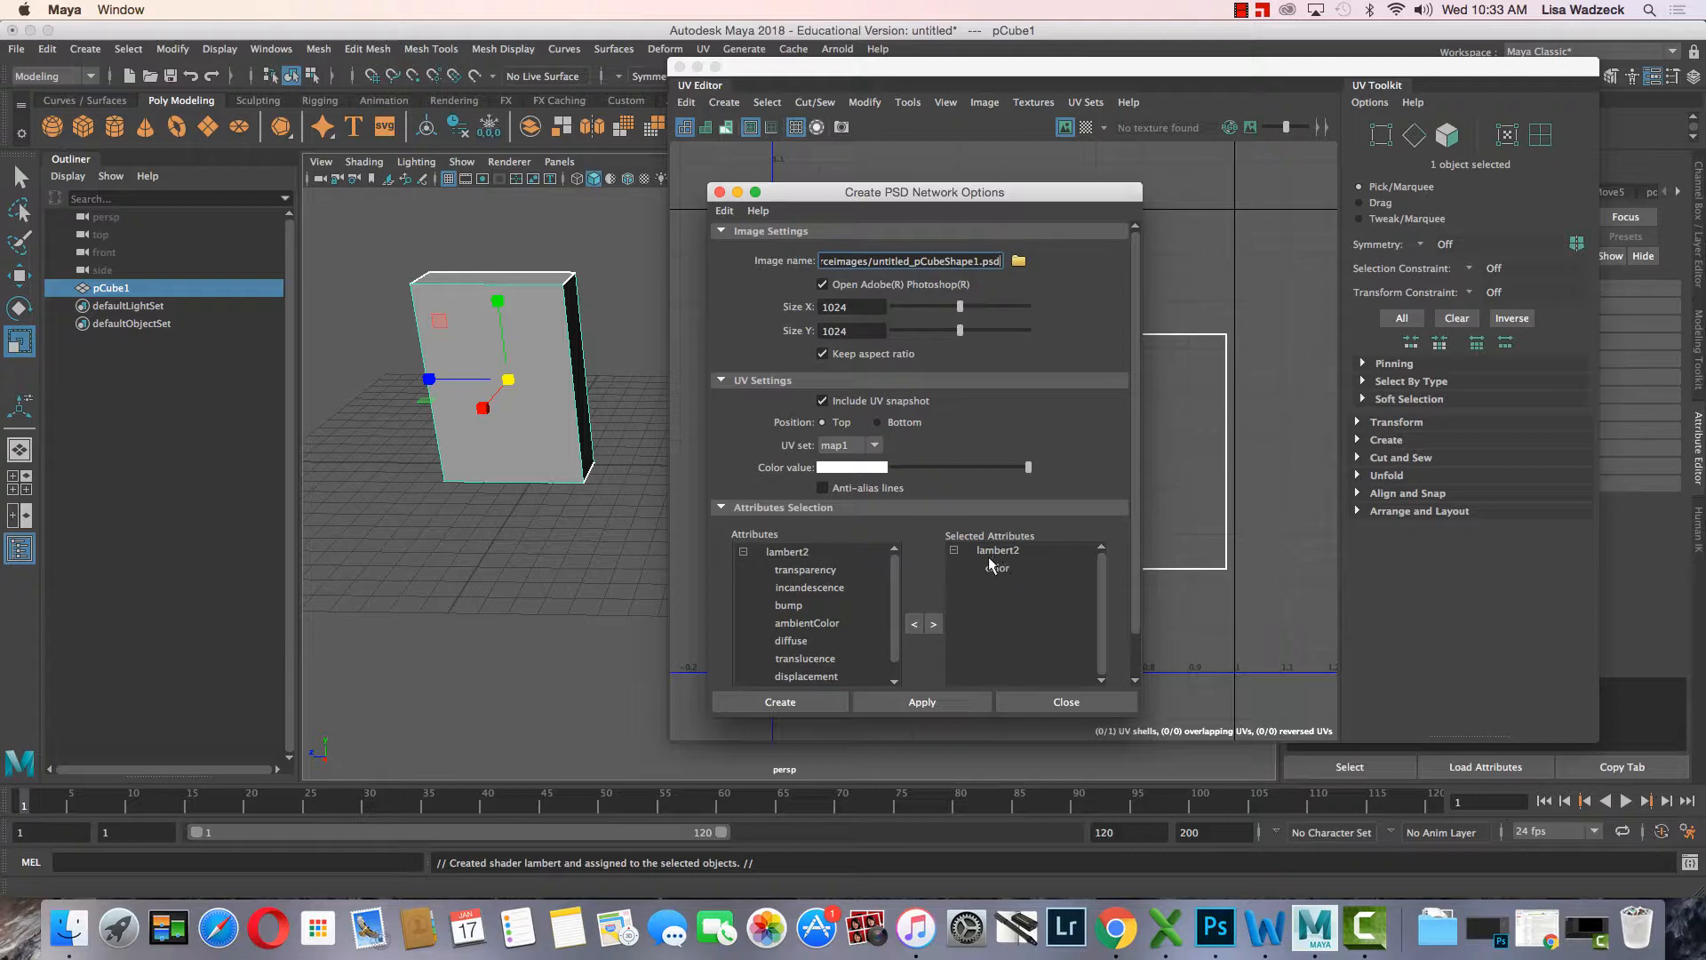
{"action": "left_click", "coordinate": [780, 702]}
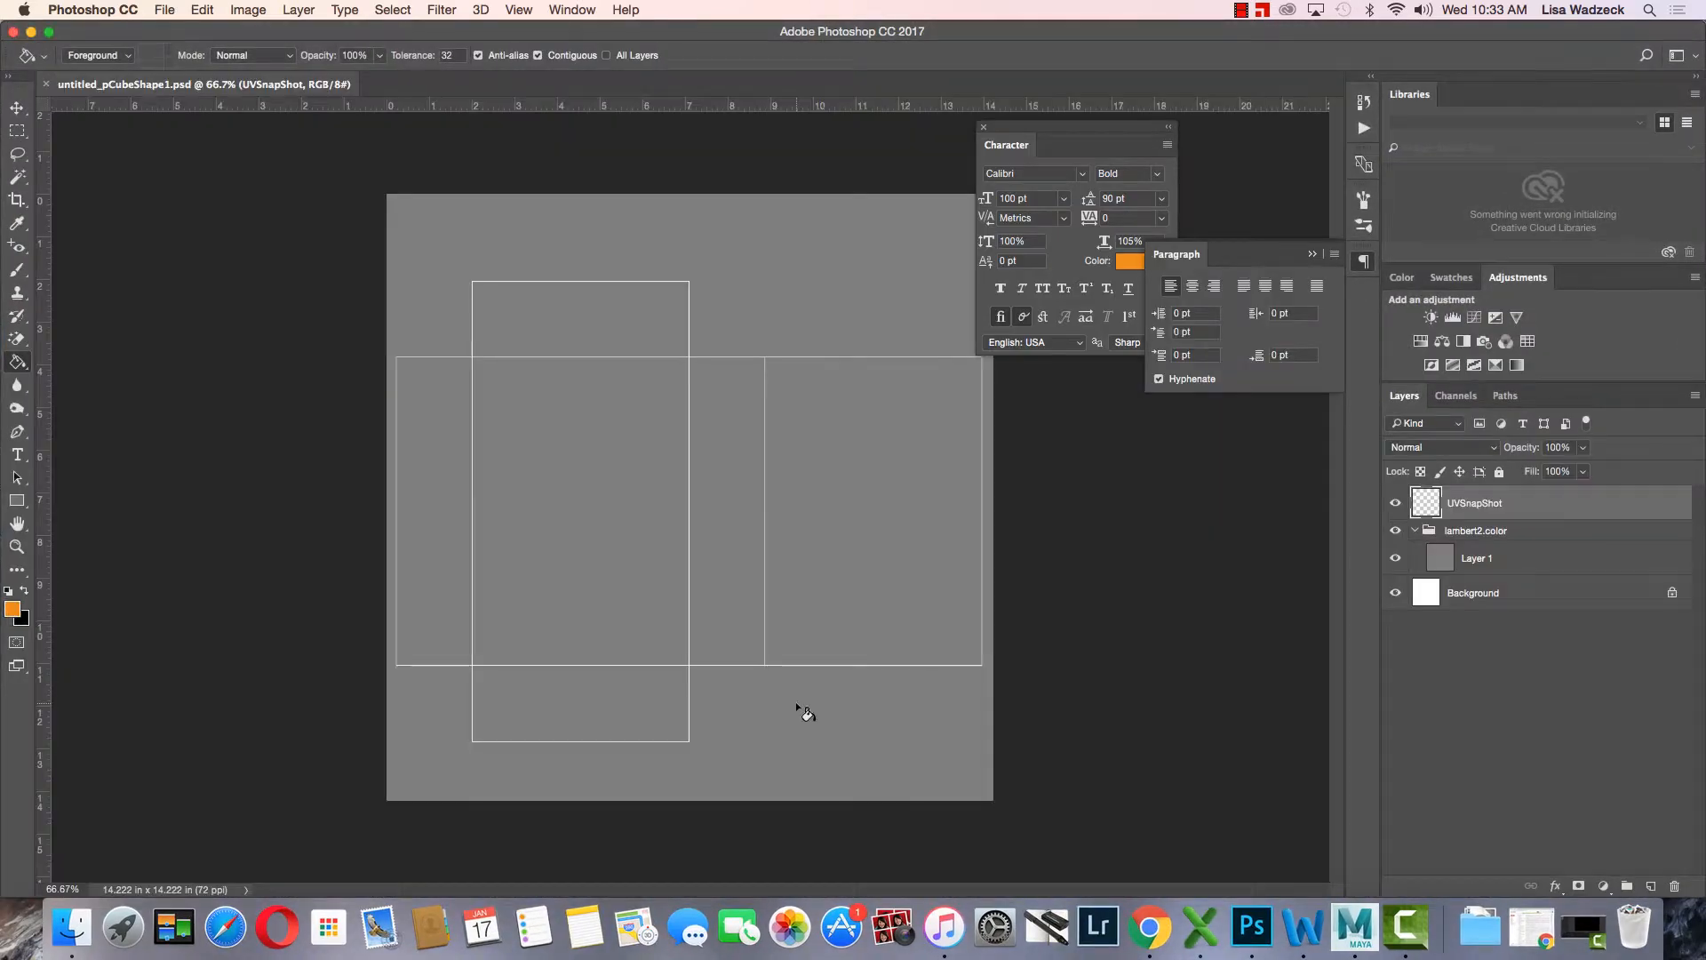
- Close the Character panel and collapse the Paragraph panel to clear the canvas area
{"action": "left_click", "coordinate": [984, 132]}
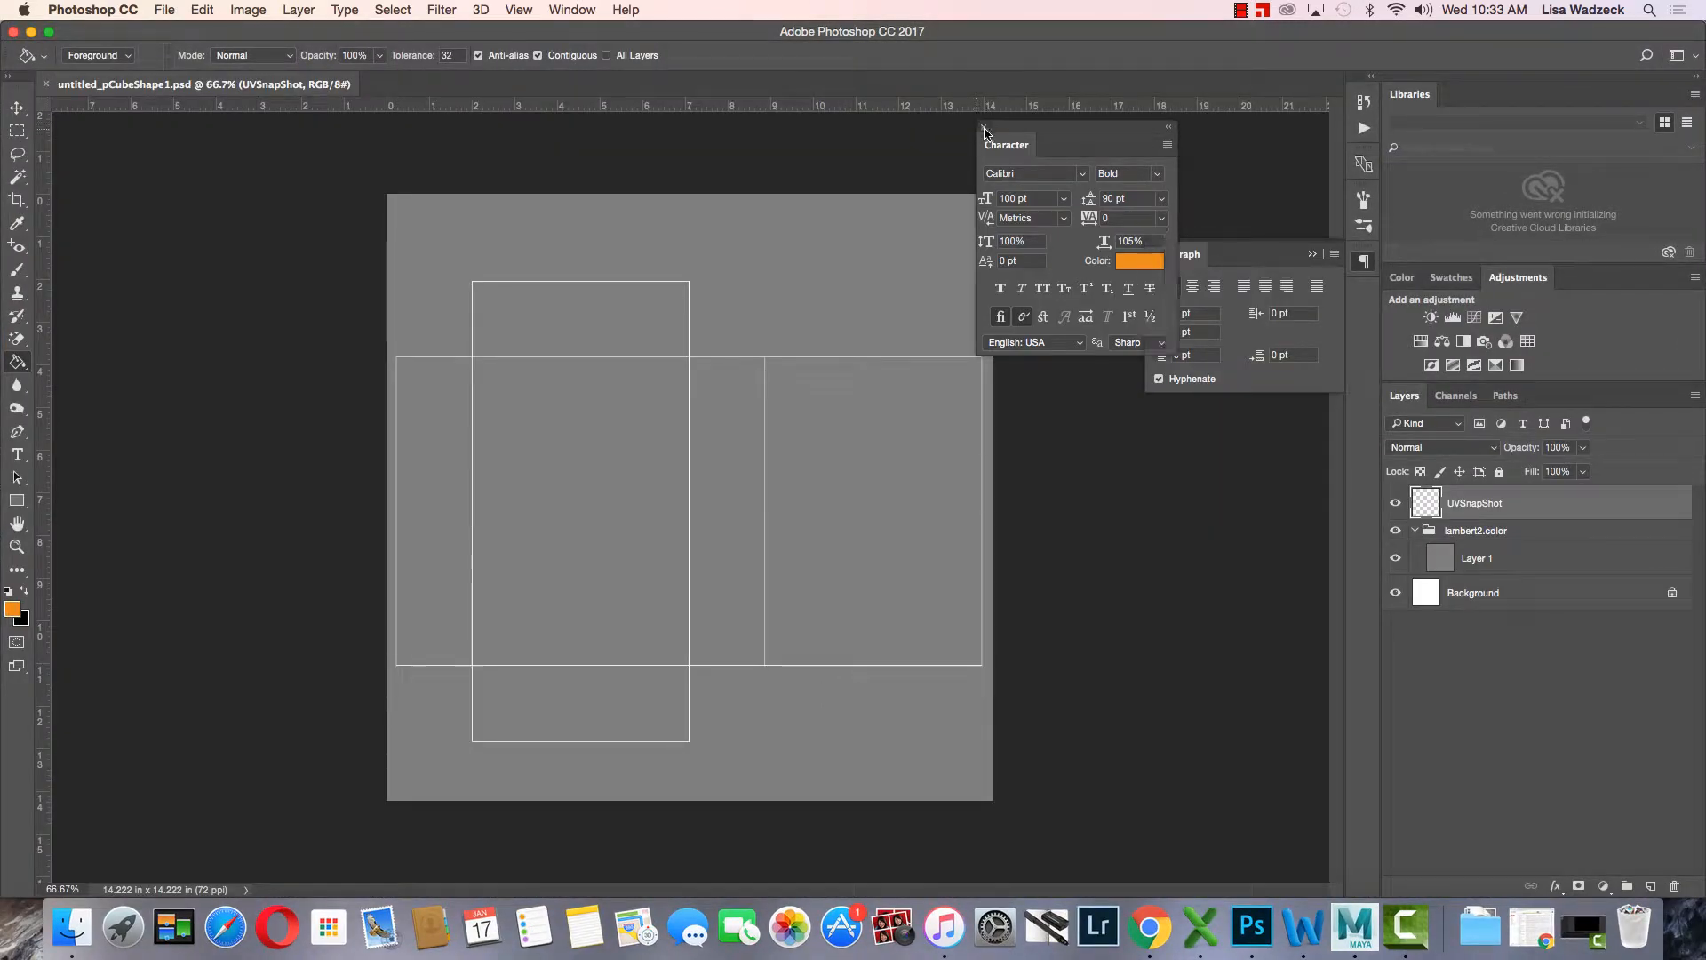
{"action": "left_click", "coordinate": [984, 128]}
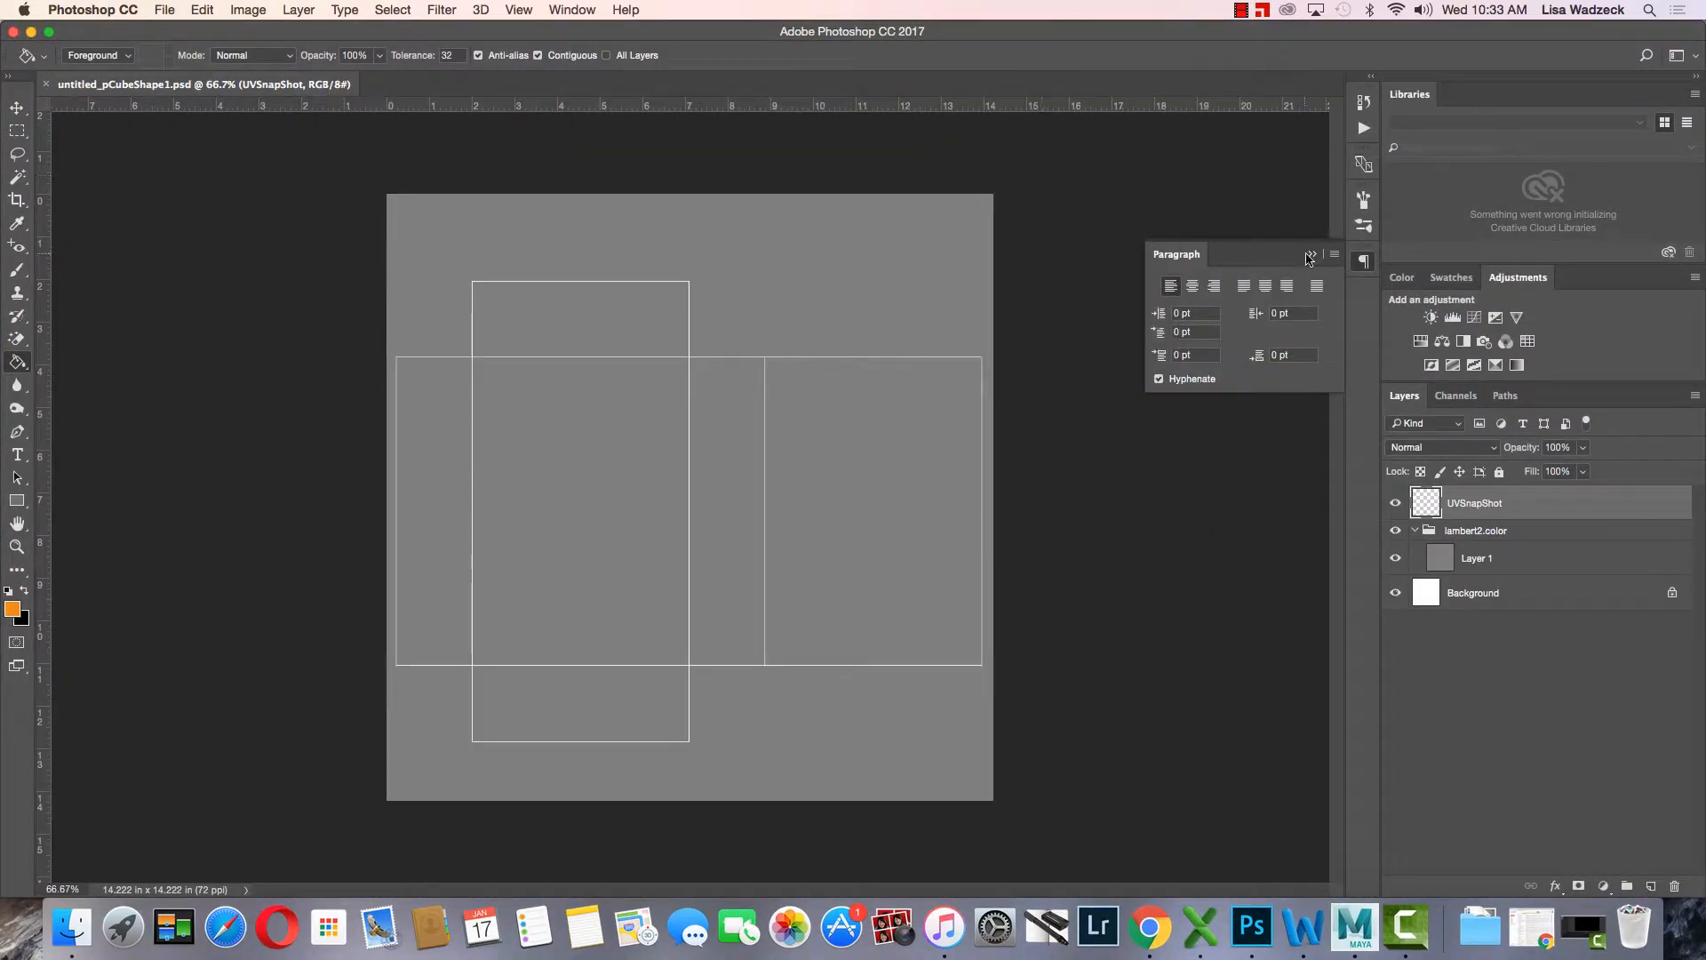
{"action": "left_click", "coordinate": [1312, 255]}
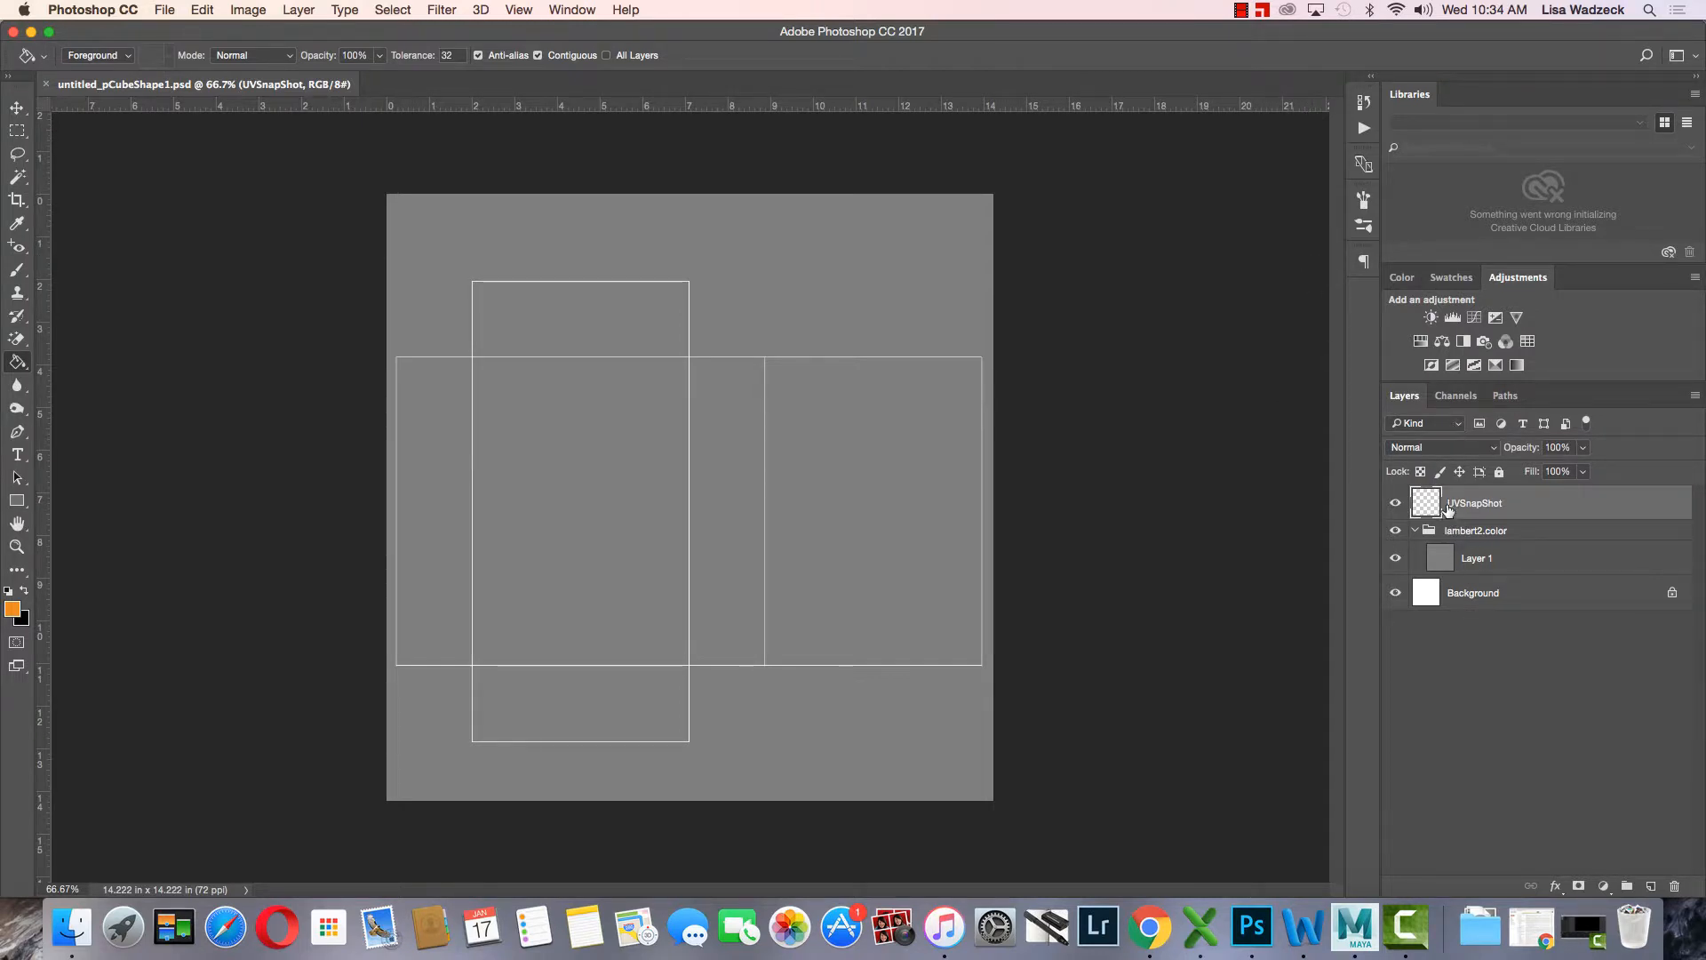
- Toggle the UVSnapShot layer's visibility off and on to examine the UV outline
{"action": "left_click", "coordinate": [1397, 505]}
{"action": "left_click", "coordinate": [1396, 505]}
{"action": "left_click", "coordinate": [1396, 504]}
{"action": "left_click", "coordinate": [1396, 505]}
- Set the foreground color to teal, hex 63afb6
{"action": "left_click", "coordinate": [13, 608]}
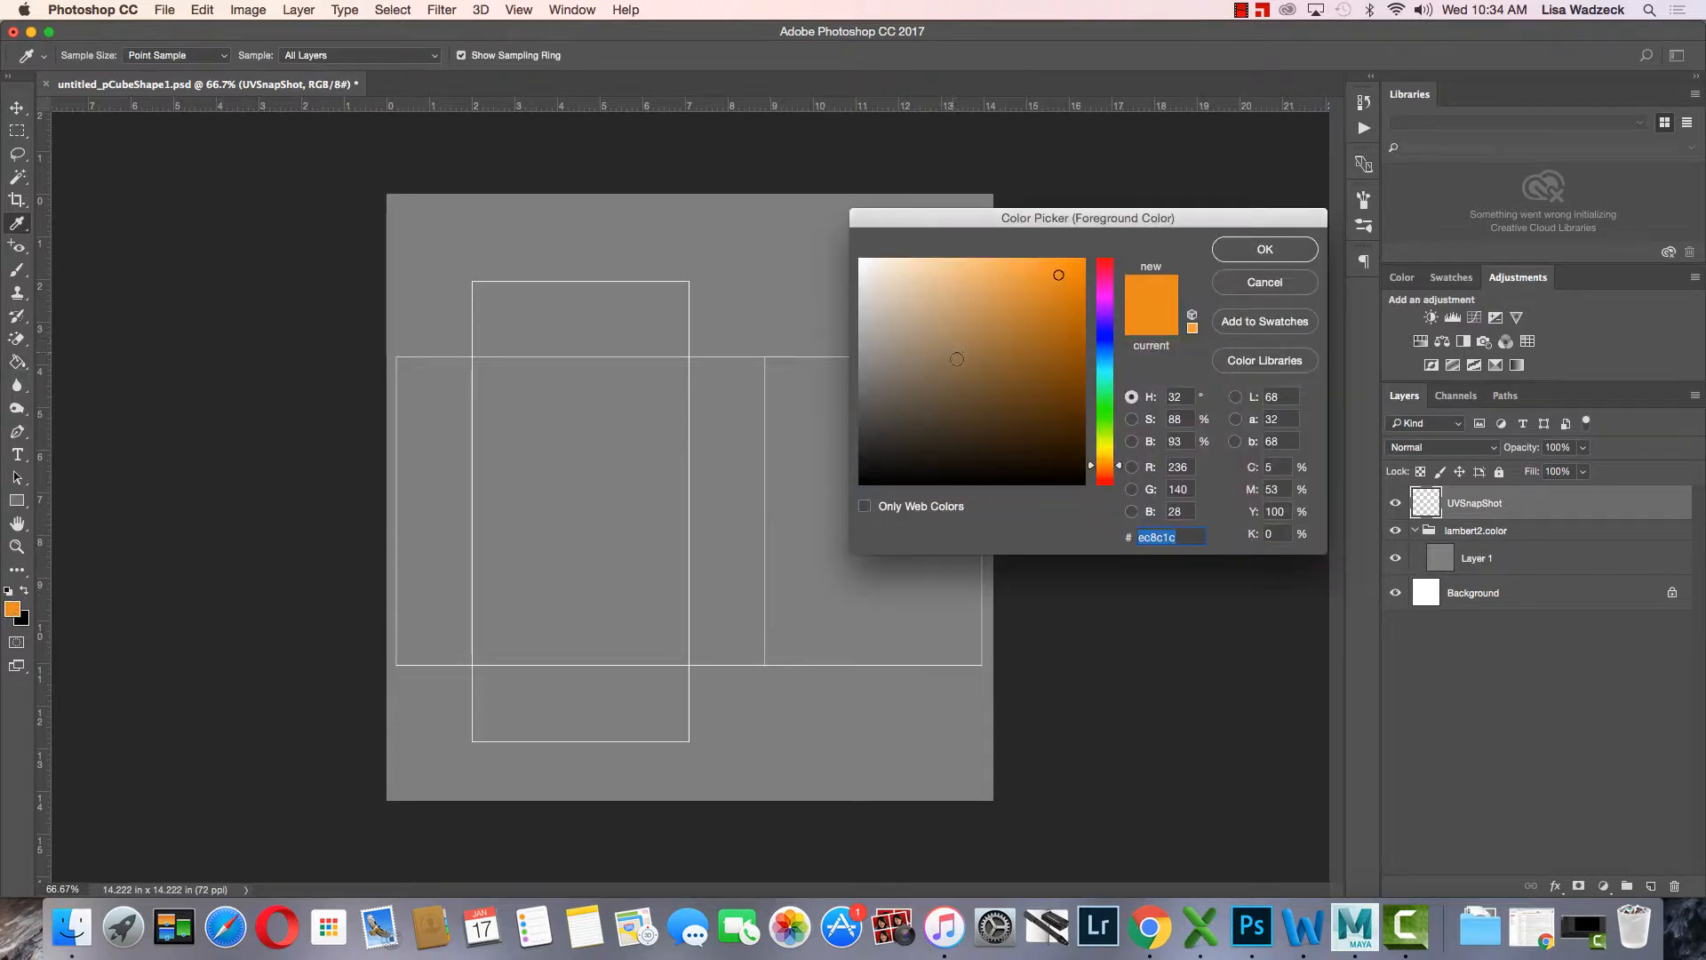
{"action": "left_click", "coordinate": [1106, 422]}
{"action": "left_click_drag", "start_coordinate": [1005, 348], "coordinate": [962, 323]}
{"action": "left_click", "coordinate": [1104, 369]}
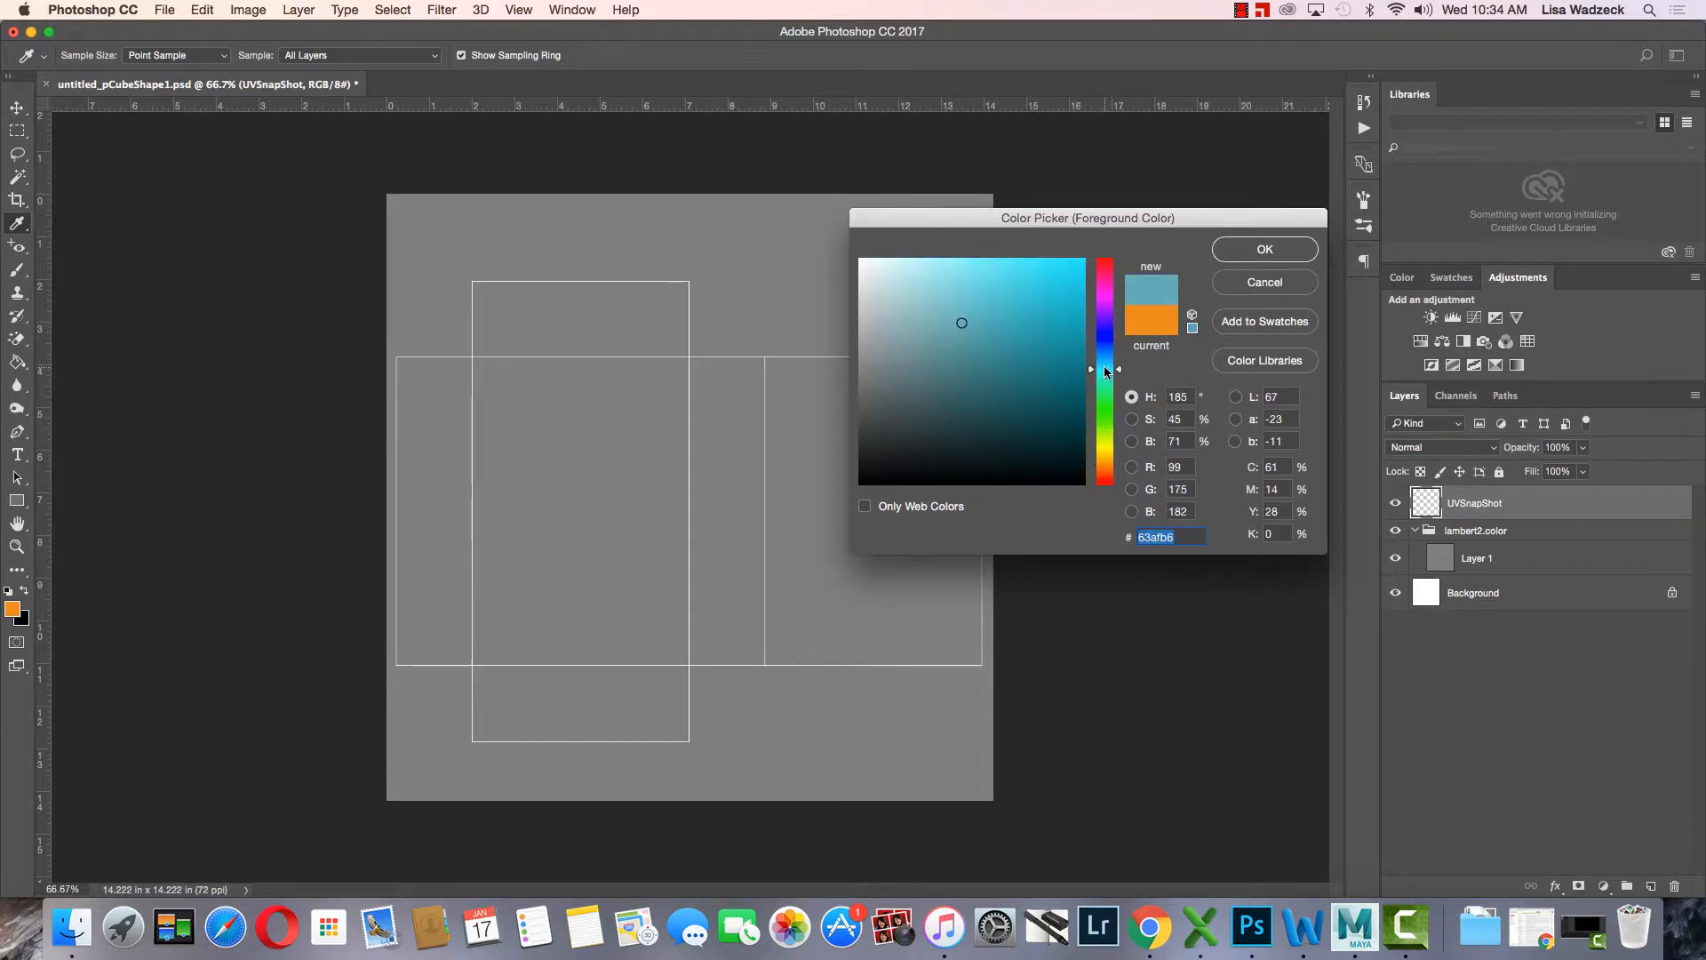
{"action": "left_click", "coordinate": [1258, 252]}
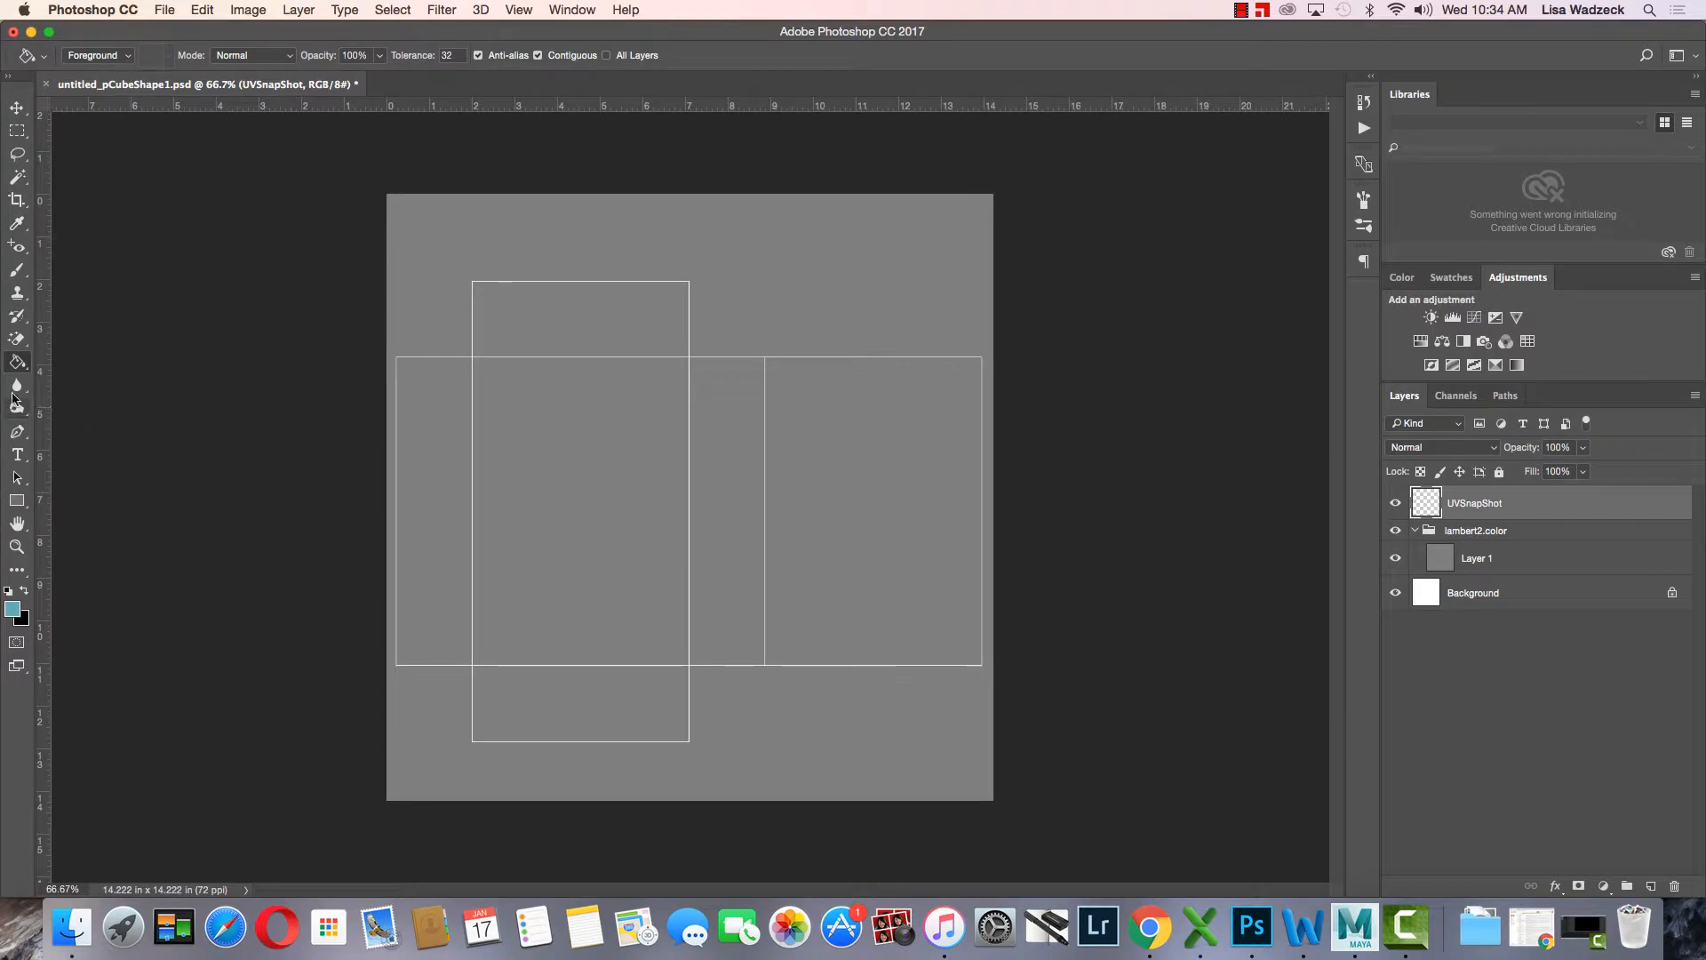
{"action": "left_click", "coordinate": [17, 362]}
{"action": "left_click", "coordinate": [516, 480]}
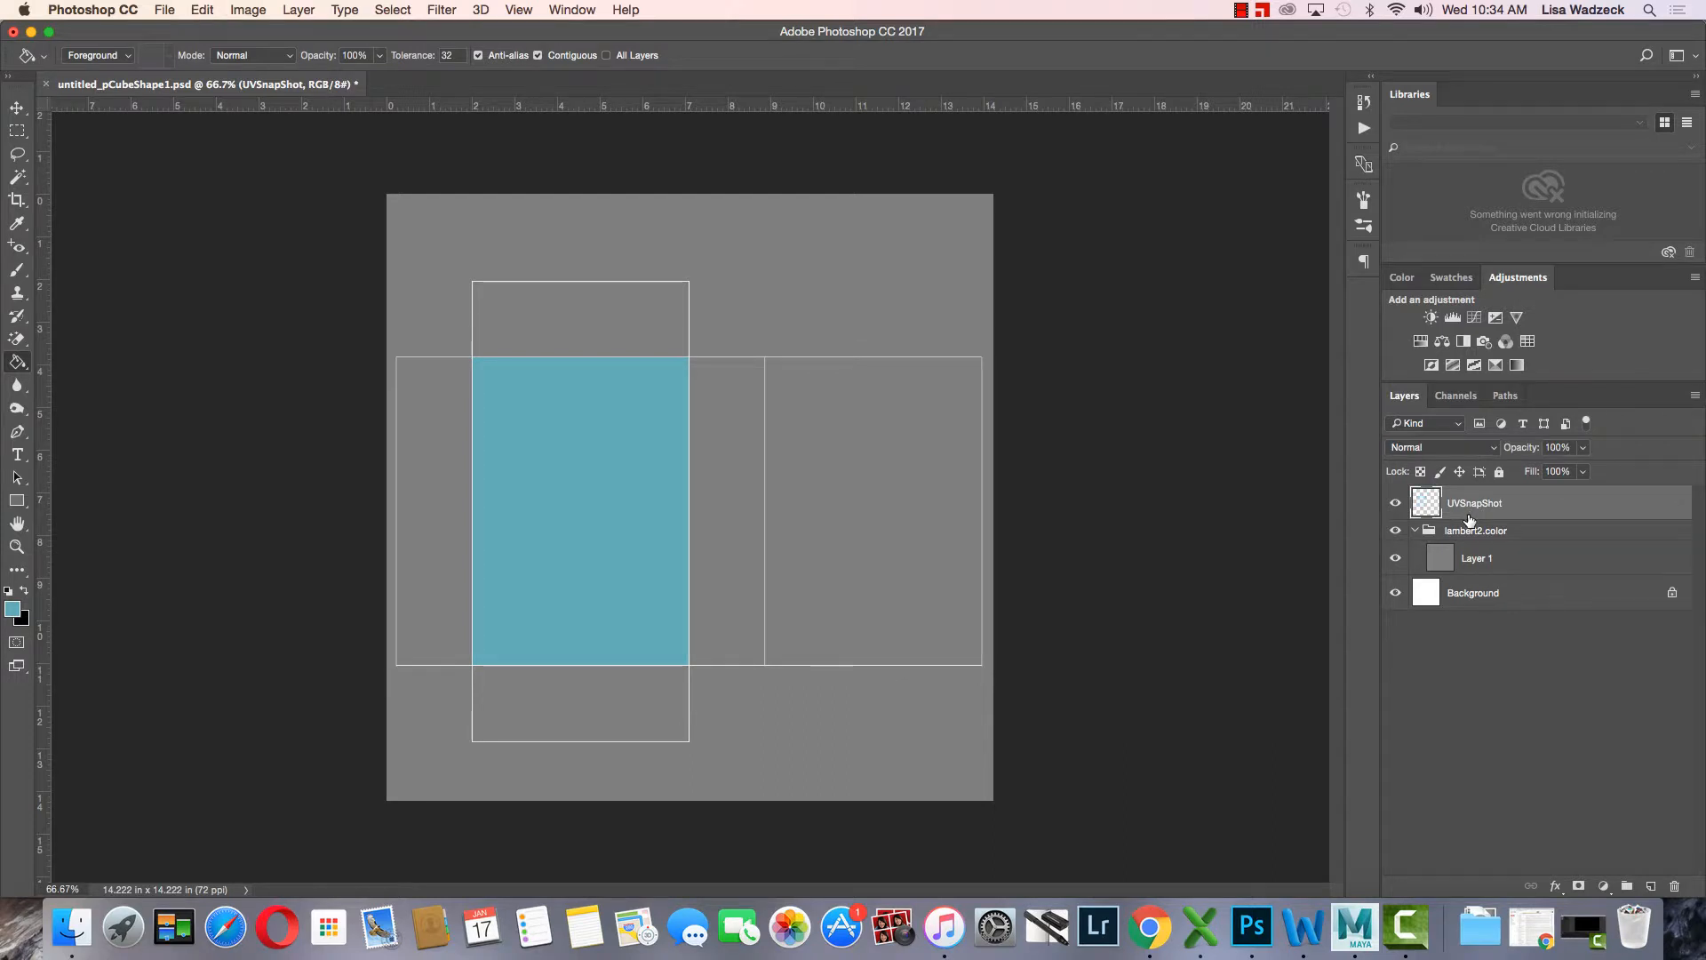
{"action": "key", "text": "super+z"}
- Fill Layer 1 in the lambert2.color group with the teal foreground color
{"action": "left_click", "coordinate": [1501, 559]}
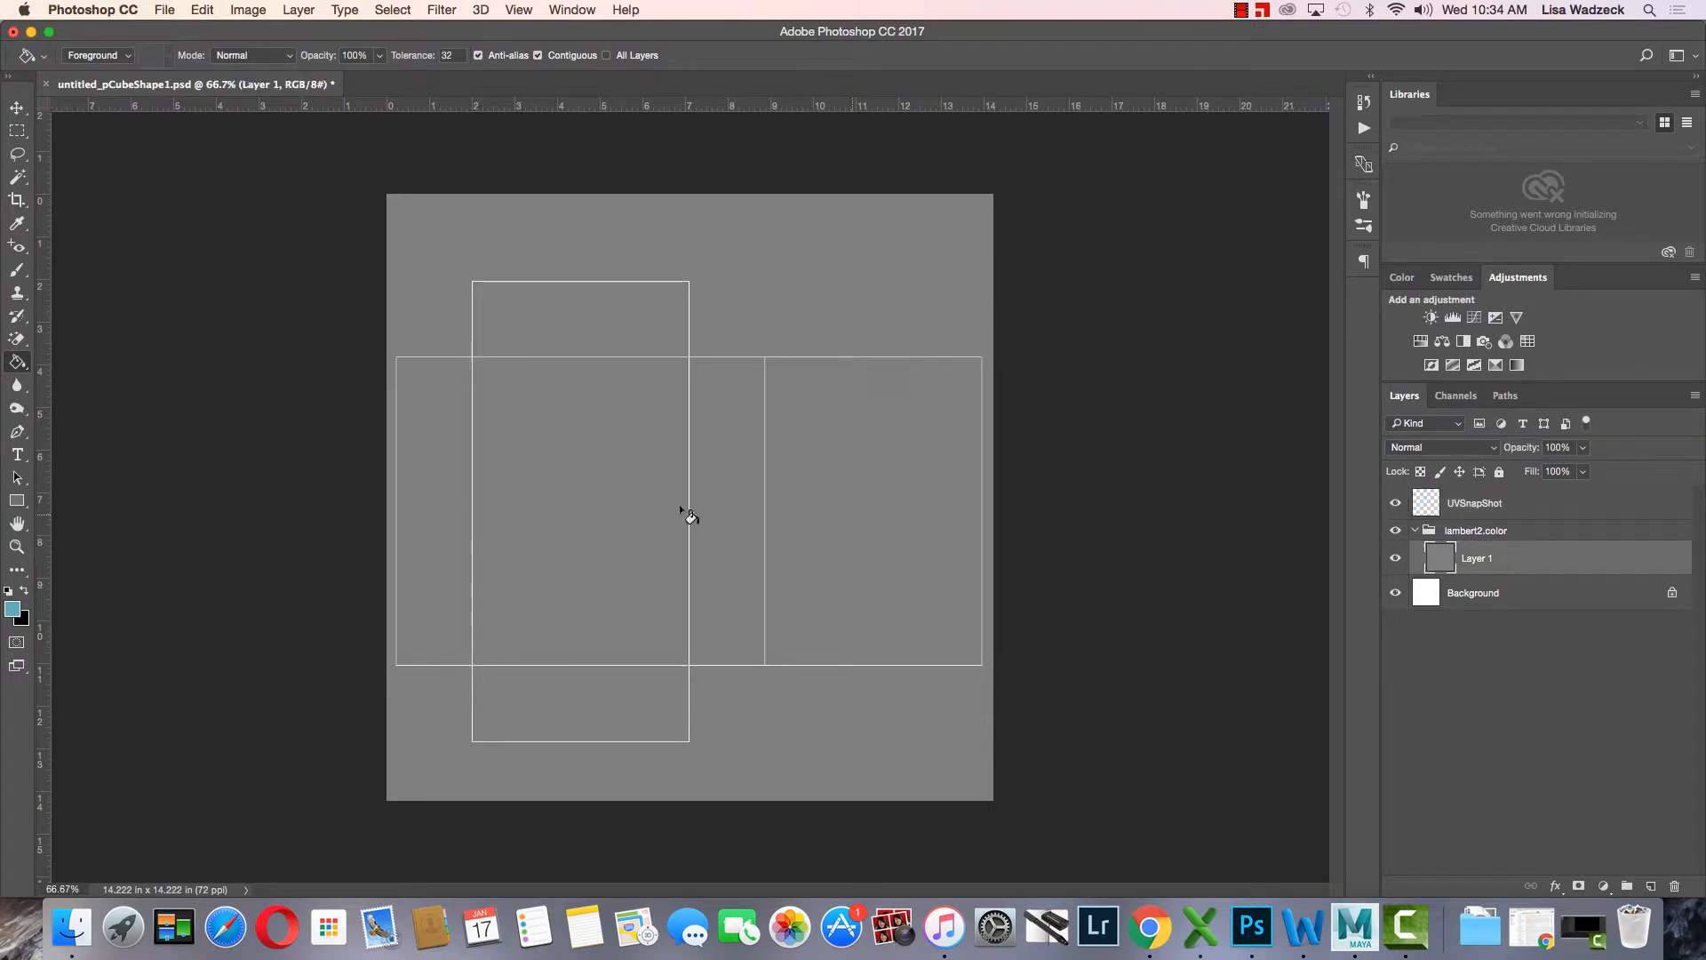
{"action": "left_click", "coordinate": [624, 480]}
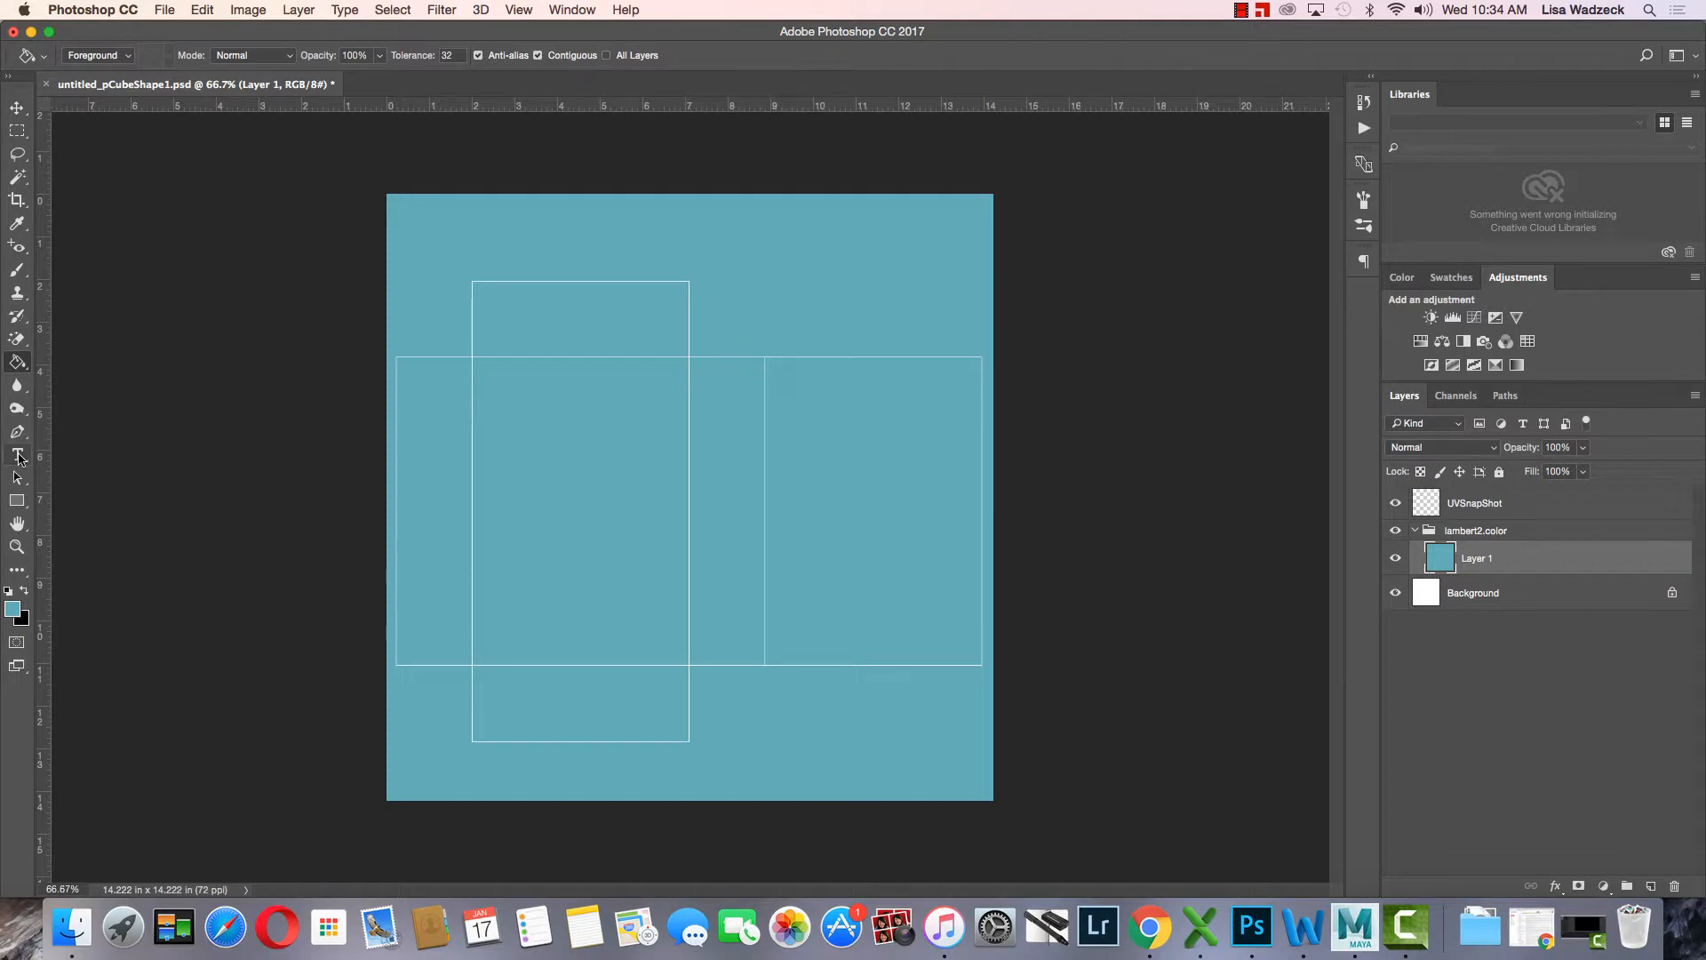
- Swap the foreground color to black and add the text "Fantastic Flakes" on two lines over the box's front panel
{"action": "left_click", "coordinate": [24, 590]}
{"action": "left_click", "coordinate": [17, 455]}
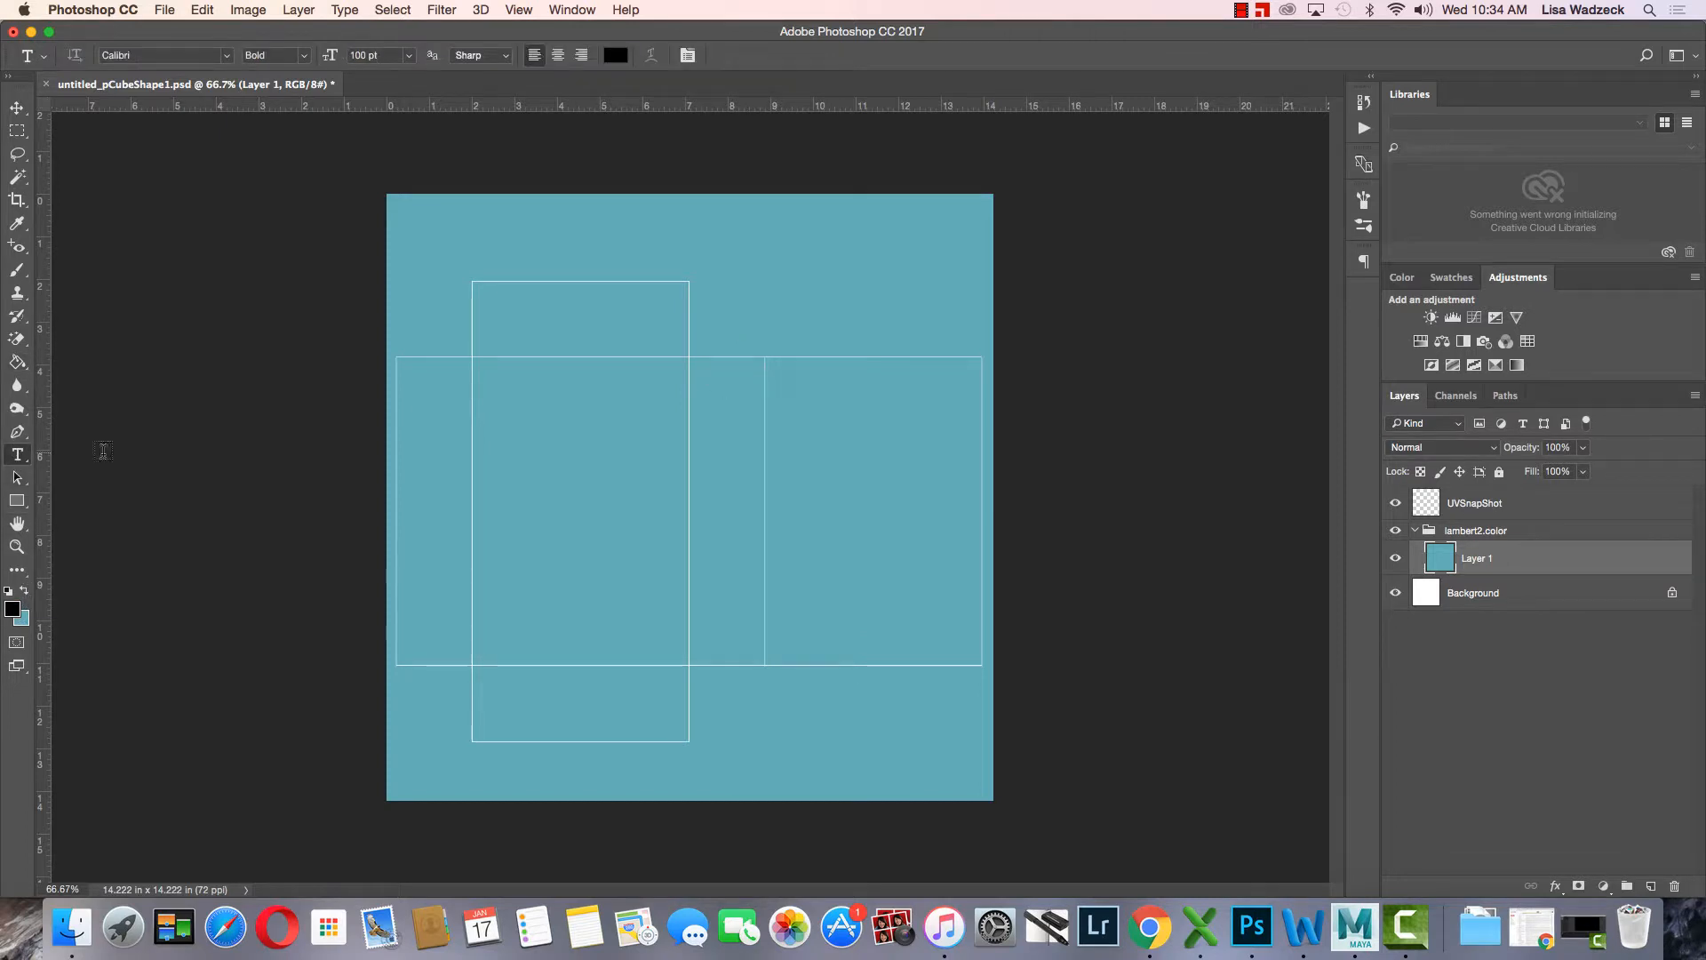
{"action": "left_click", "coordinate": [513, 433]}
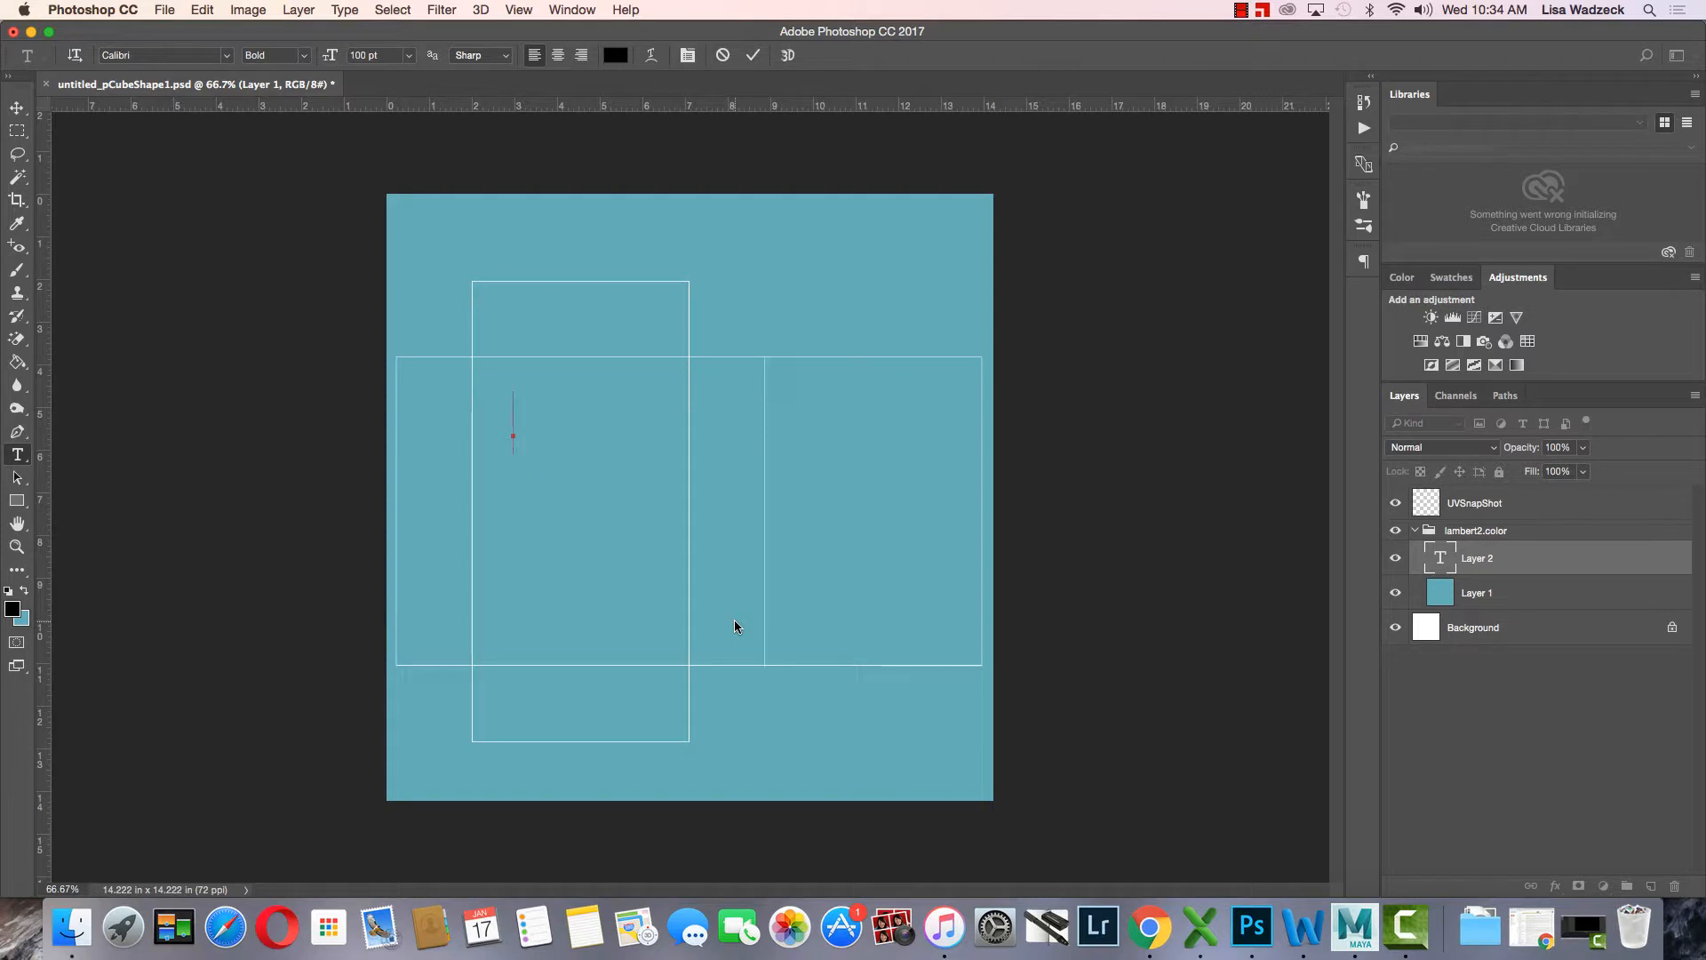
{"action": "type", "text": "Fan"}
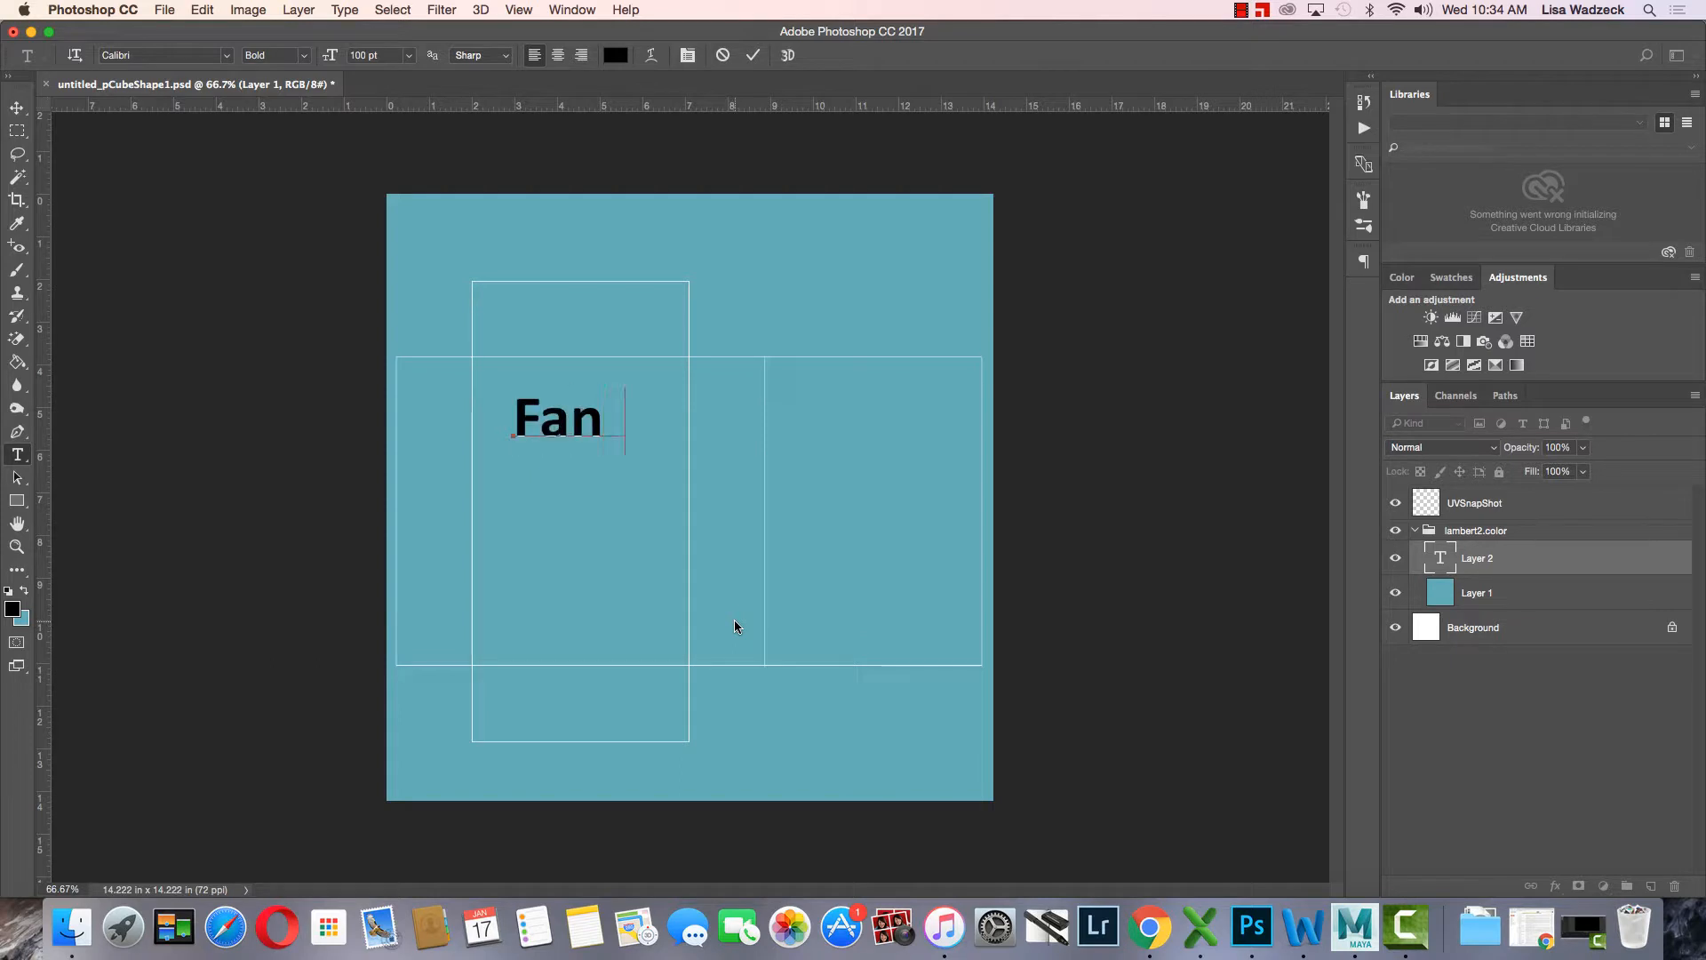
{"action": "type", "text": "tastic"}
{"action": "key", "text": "Return"}
{"action": "type", "text": "Flakes"}
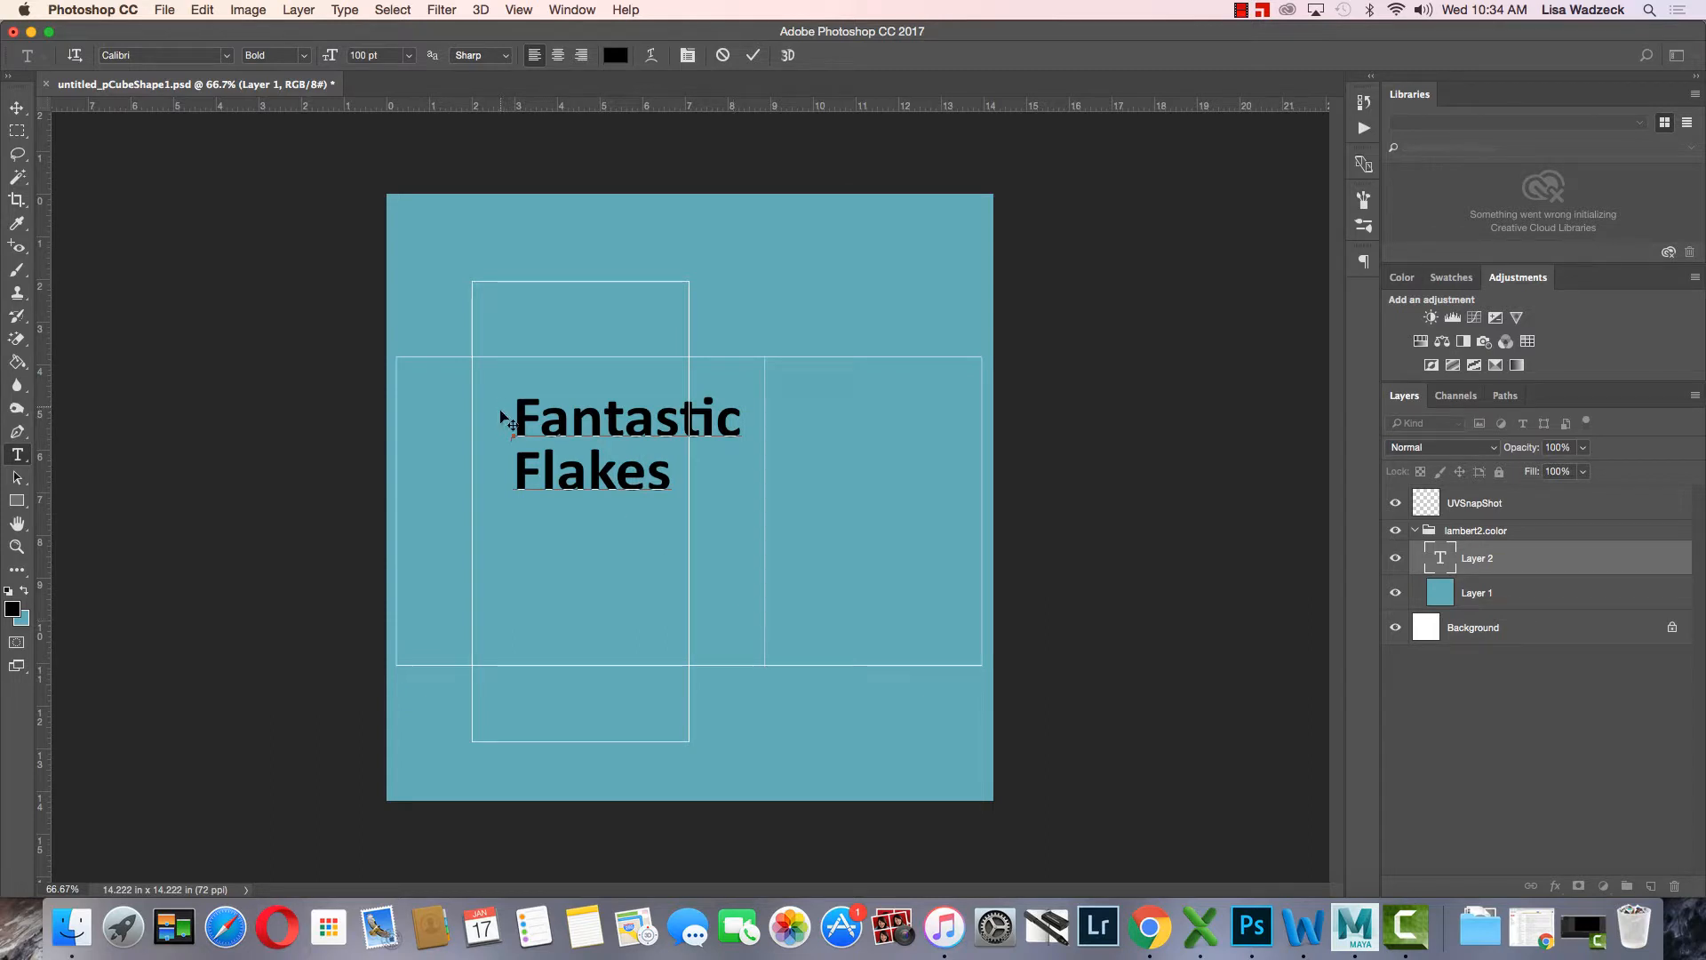
- Set the "Fantastic Flakes" text to 90 pt and move it inside the upper part of the front panel
{"action": "left_click_drag", "start_coordinate": [501, 415], "coordinate": [673, 480]}
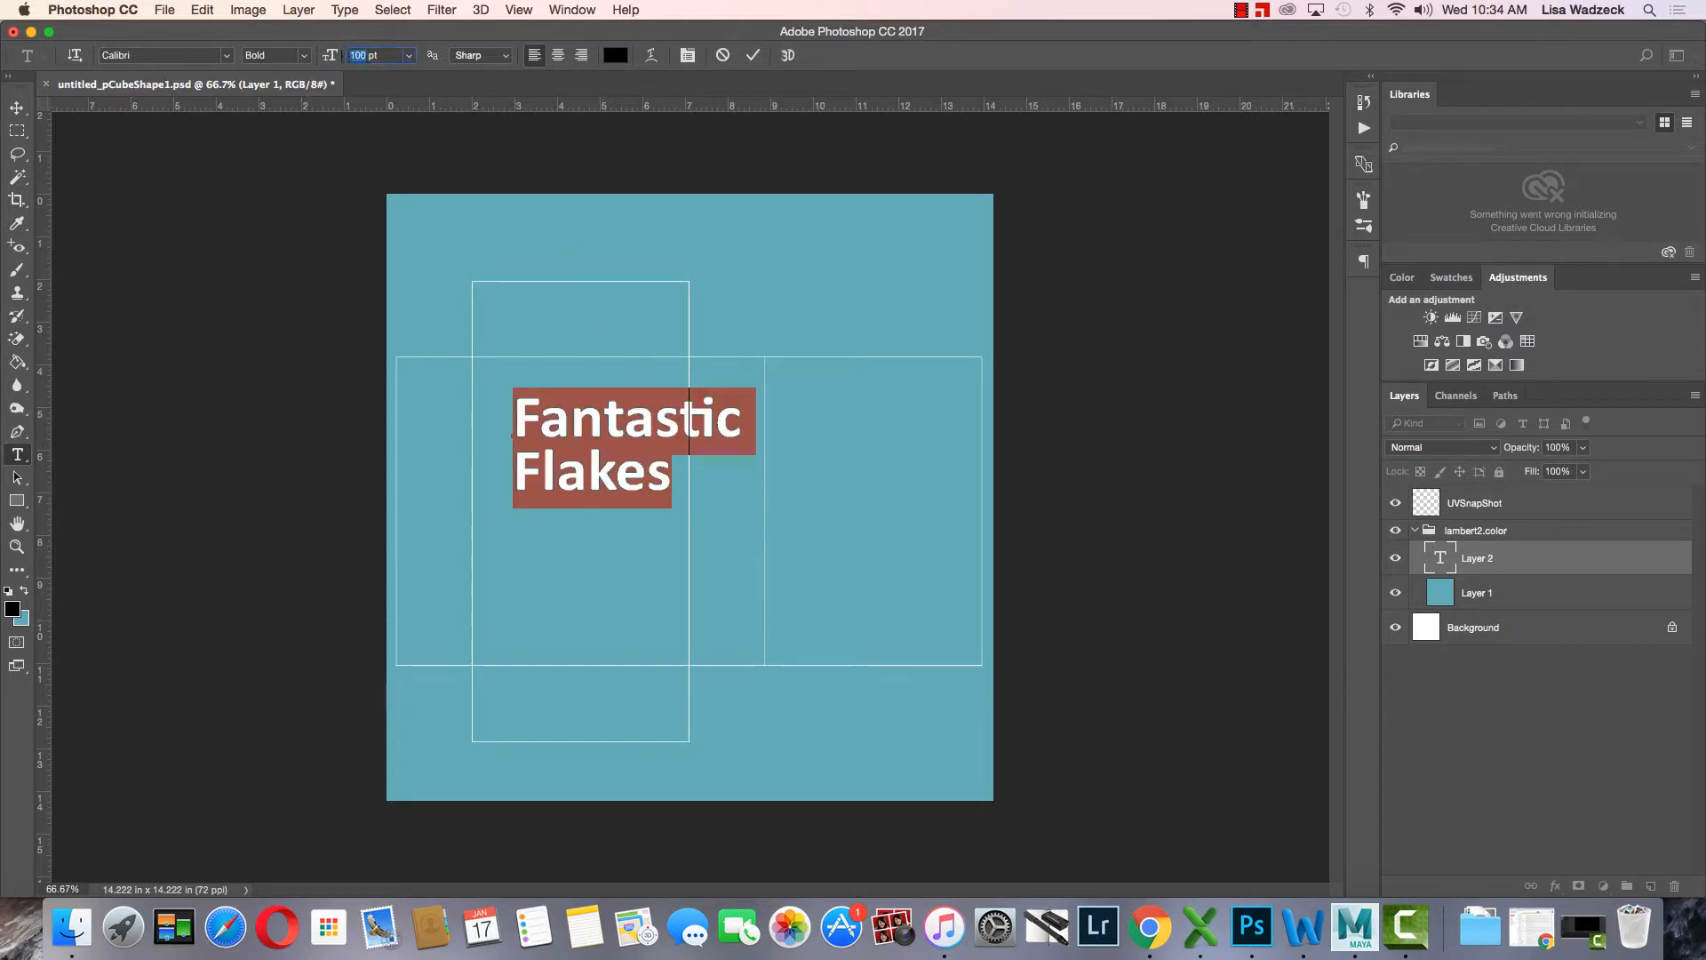
{"action": "left_click_drag", "start_coordinate": [340, 55], "coordinate": [211, 51]}
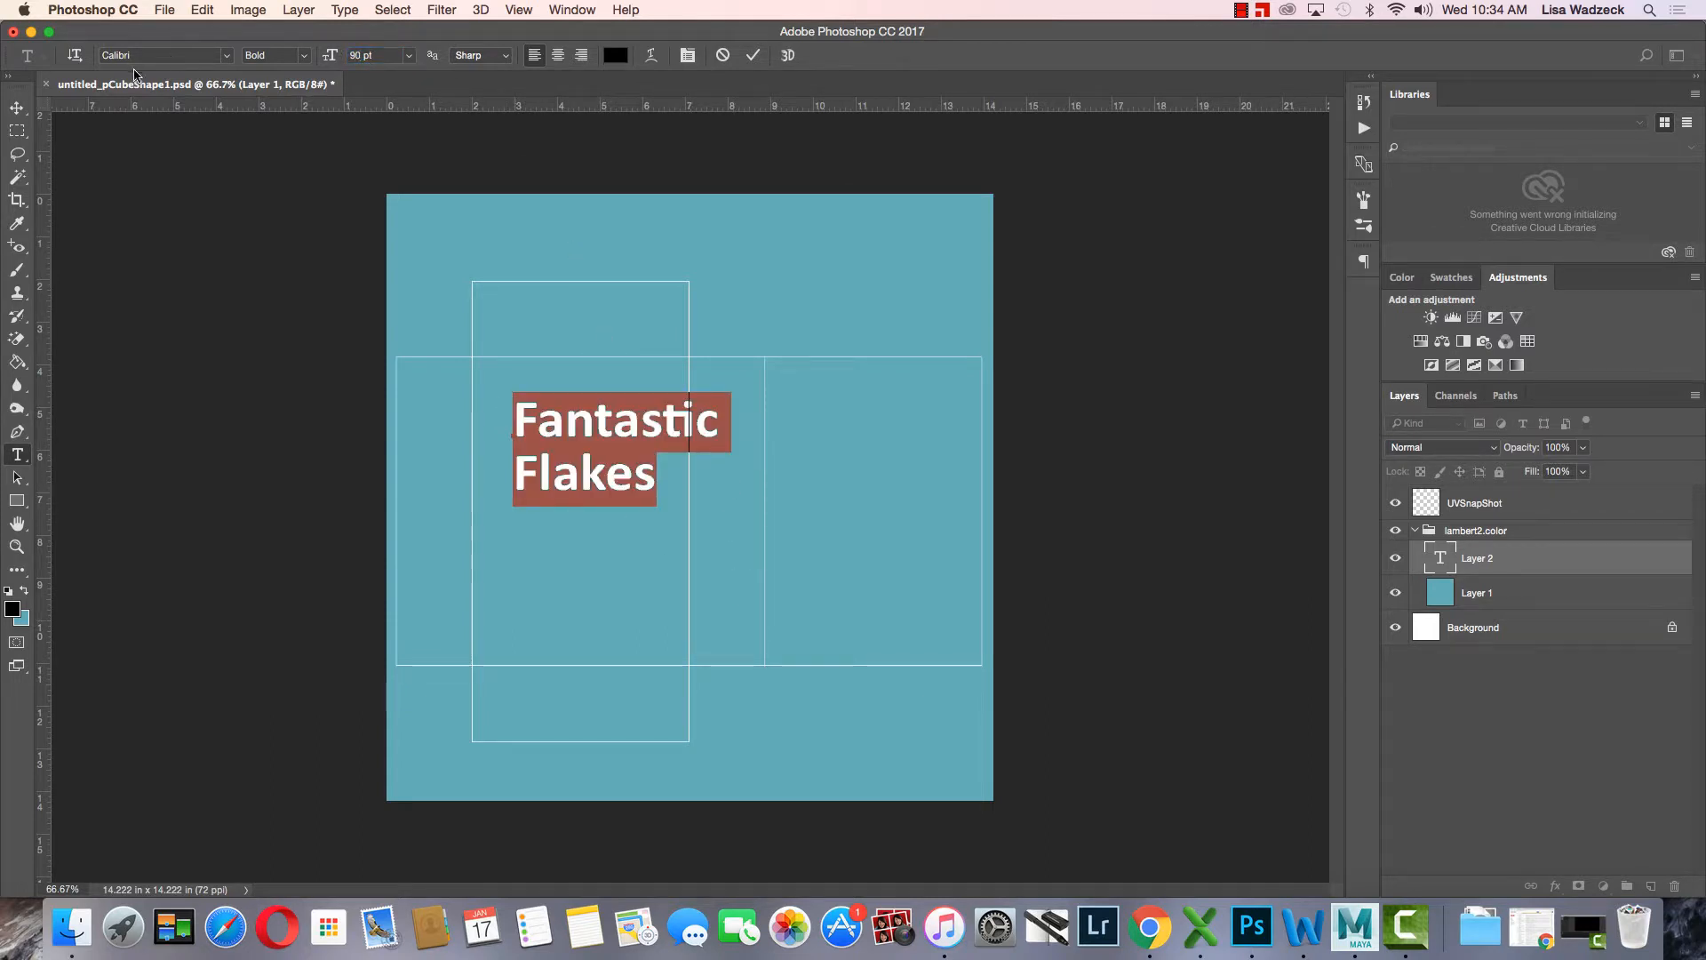
{"action": "left_click", "coordinate": [17, 107]}
{"action": "left_click_drag", "start_coordinate": [594, 424], "coordinate": [559, 395]}
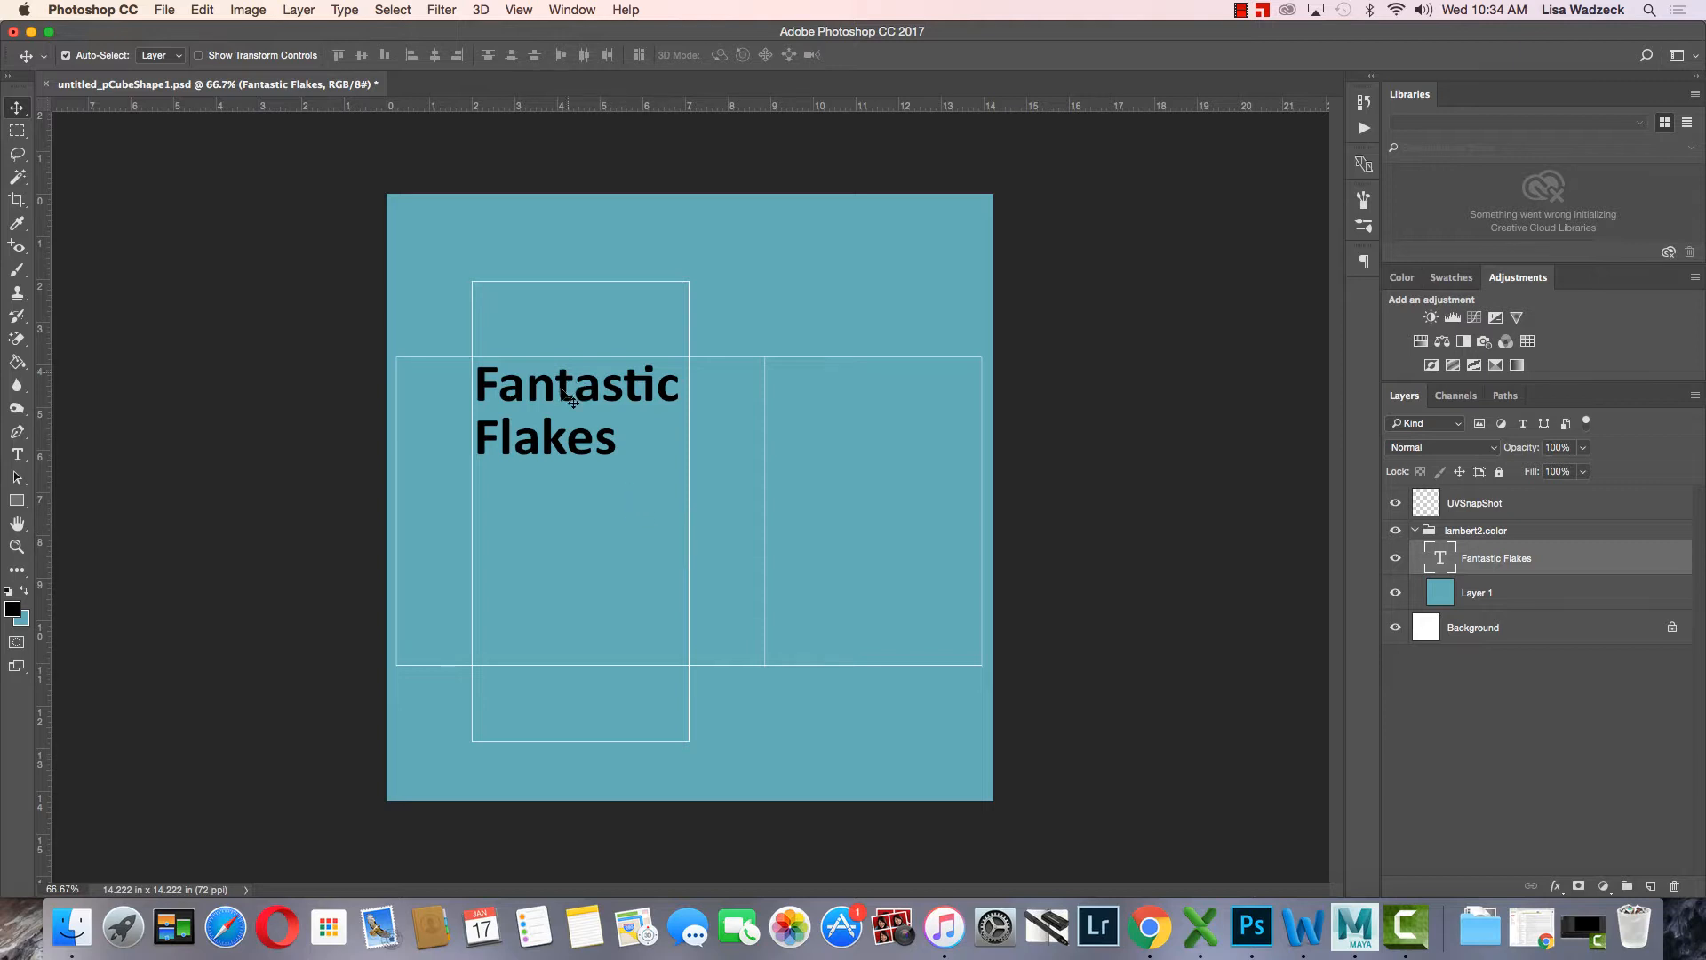
- Nudge the "Fantastic Flakes" text slightly down and right so it sits clear of the front panel's edges
{"action": "key", "text": "Down"}
{"action": "key", "text": "Down"}
{"action": "key", "text": "Down"}
{"action": "key", "text": "Down"}
{"action": "key", "text": "Down"}
{"action": "key", "text": "Down"}
{"action": "key", "text": "Down"}
{"action": "key", "text": "Down"}
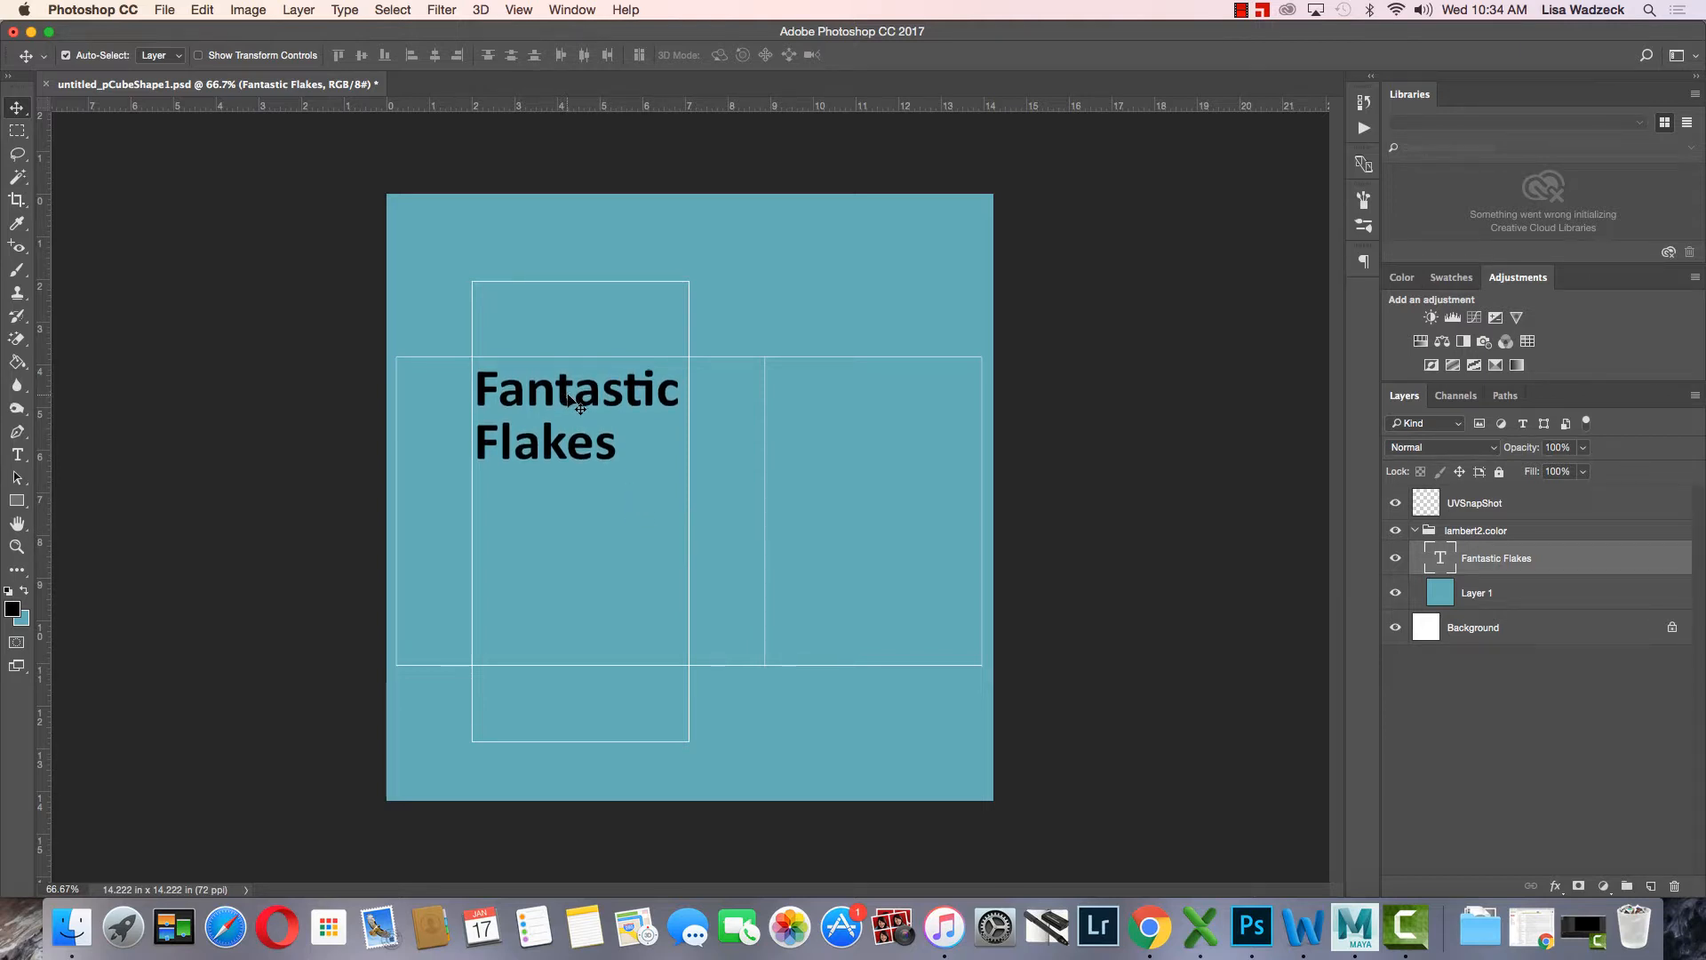
{"action": "key", "text": "Right"}
{"action": "key", "text": "Right"}
{"action": "key", "text": "Right"}
{"action": "key", "text": "Right"}
{"action": "key", "text": "Right"}
{"action": "key", "text": "Right"}
{"action": "key", "text": "Down"}
{"action": "key", "text": "Down"}
{"action": "key", "text": "Down"}
{"action": "key", "text": "Right"}
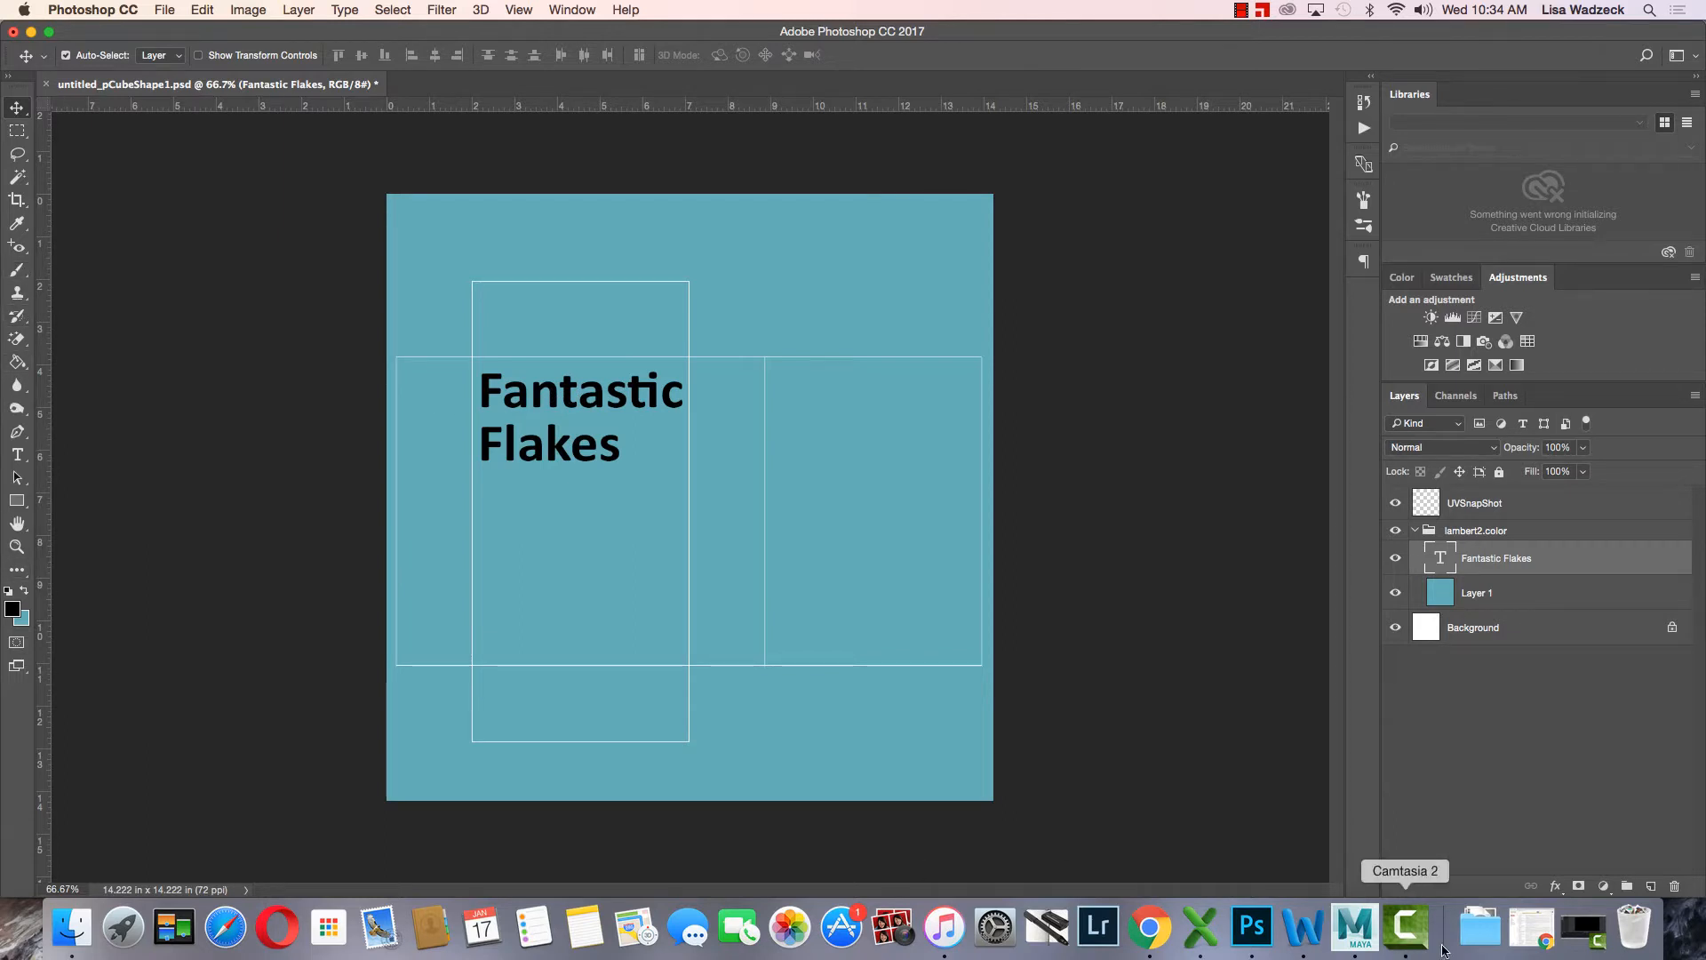
- Add a new layer and brush a black B on the back panel, a T on the top flap and short strokes on the bottom flap
{"action": "left_click", "coordinate": [1649, 886]}
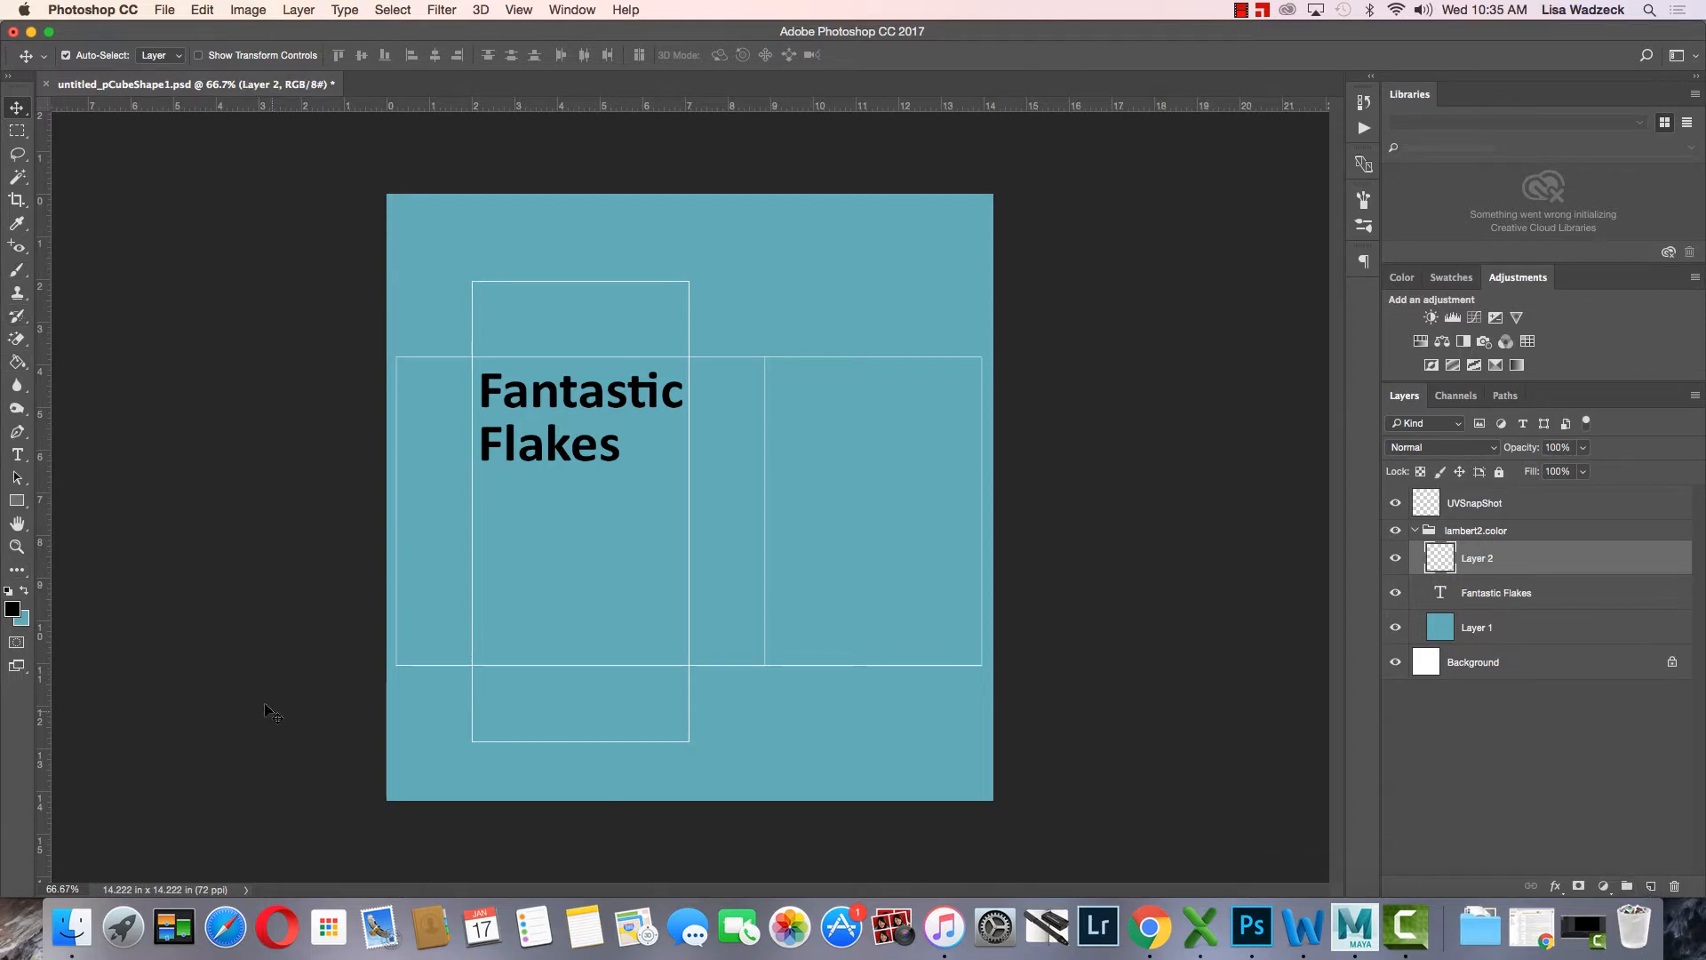
{"action": "left_click", "coordinate": [17, 269]}
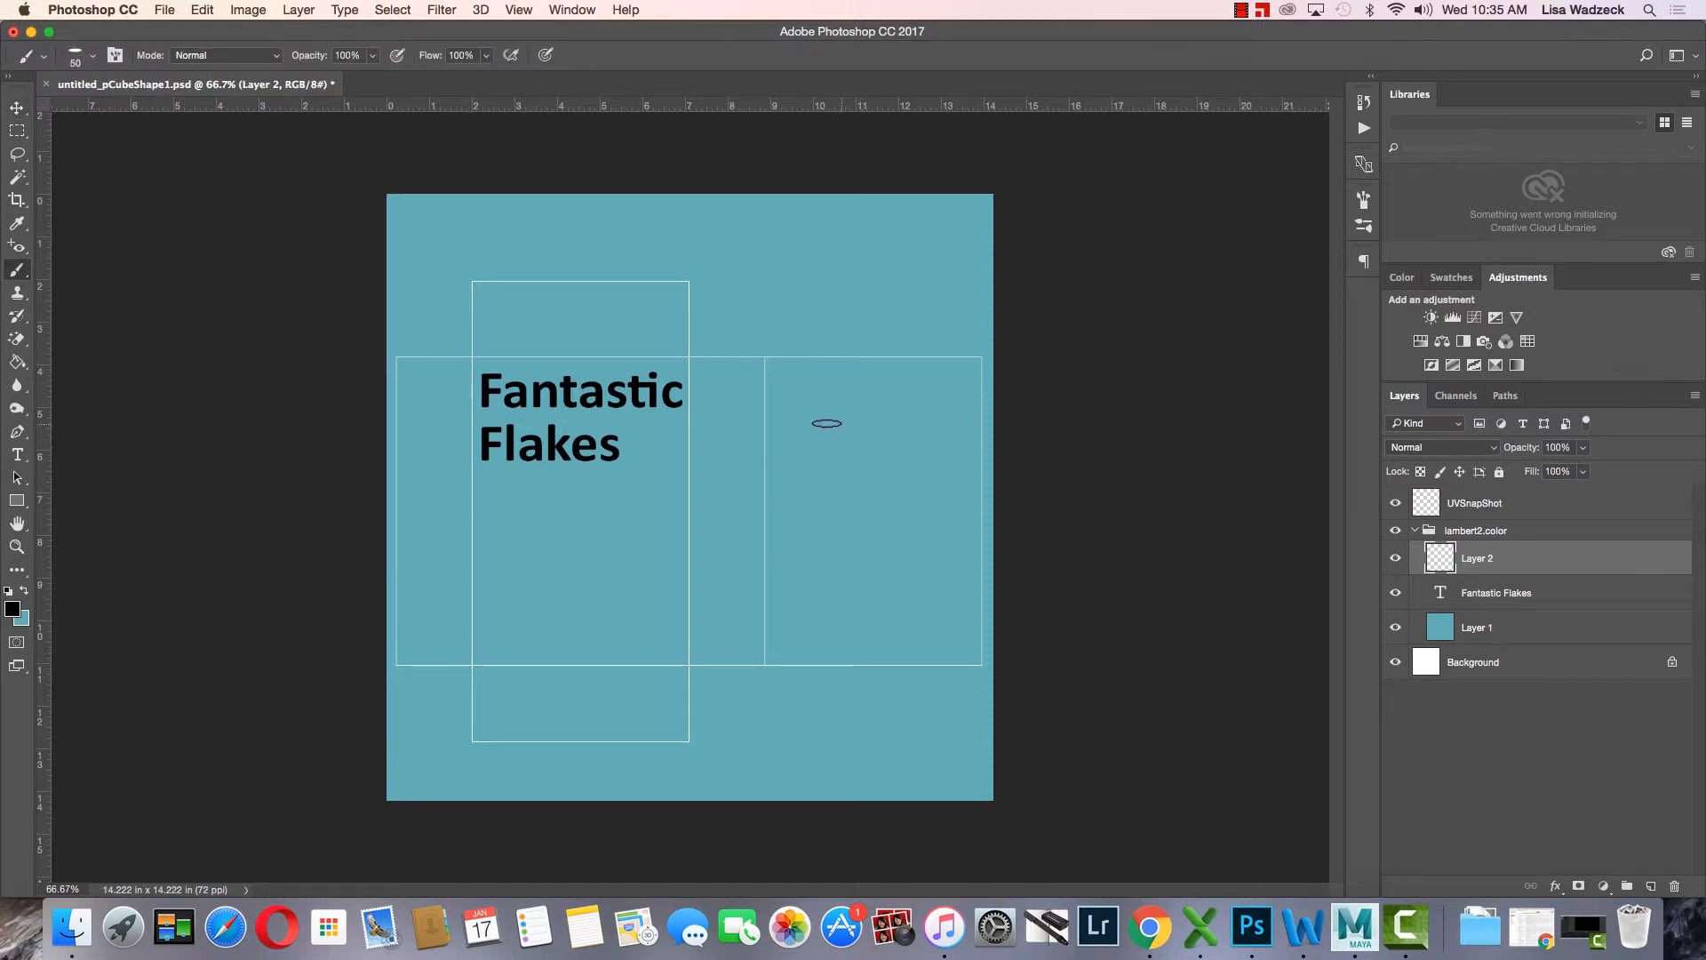
{"action": "left_click_drag", "start_coordinate": [823, 425], "coordinate": [823, 531]}
{"action": "mouse_move", "coordinate": [845, 427]}
{"action": "left_mouse_down"}
{"action": "mouse_move", "coordinate": [832, 476]}
{"action": "mouse_move", "coordinate": [887, 487]}
{"action": "mouse_move", "coordinate": [808, 535]}
{"action": "left_mouse_up"}
{"action": "left_click_drag", "start_coordinate": [604, 317], "coordinate": [557, 306]}
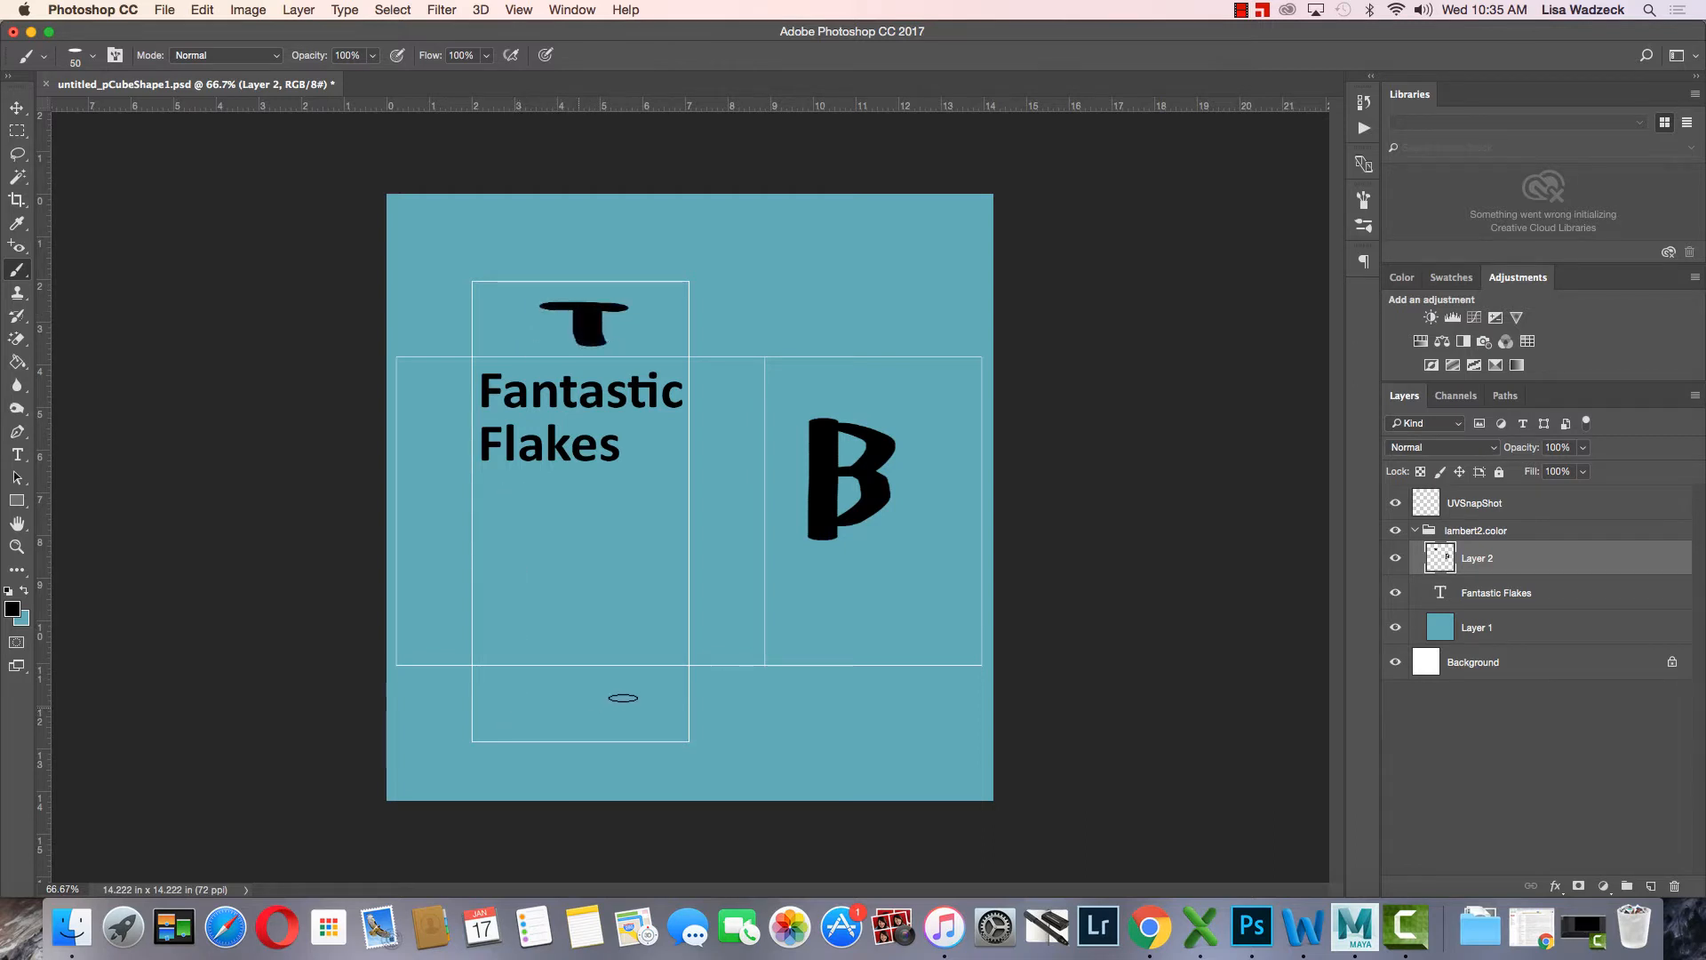
{"action": "mouse_move", "coordinate": [645, 690]}
{"action": "left_mouse_down"}
{"action": "mouse_move", "coordinate": [645, 718]}
{"action": "mouse_move", "coordinate": [560, 731]}
{"action": "left_mouse_up"}
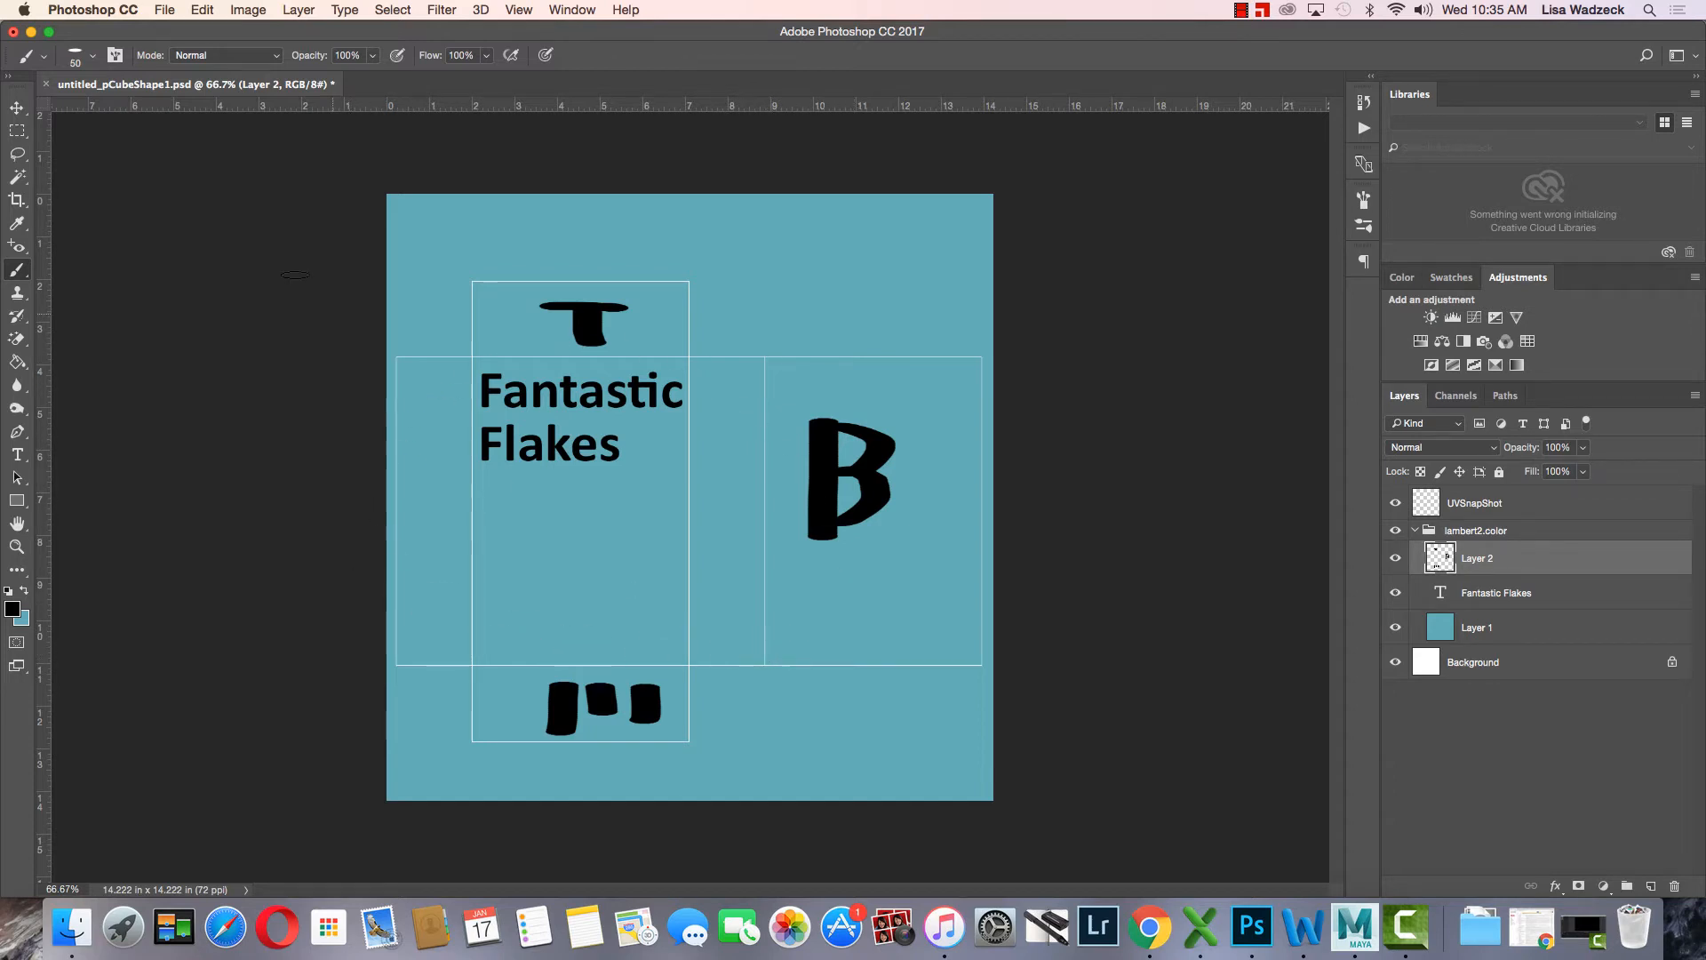
- Save the PSD texture file and switch back to Maya
{"action": "left_click", "coordinate": [164, 11]}
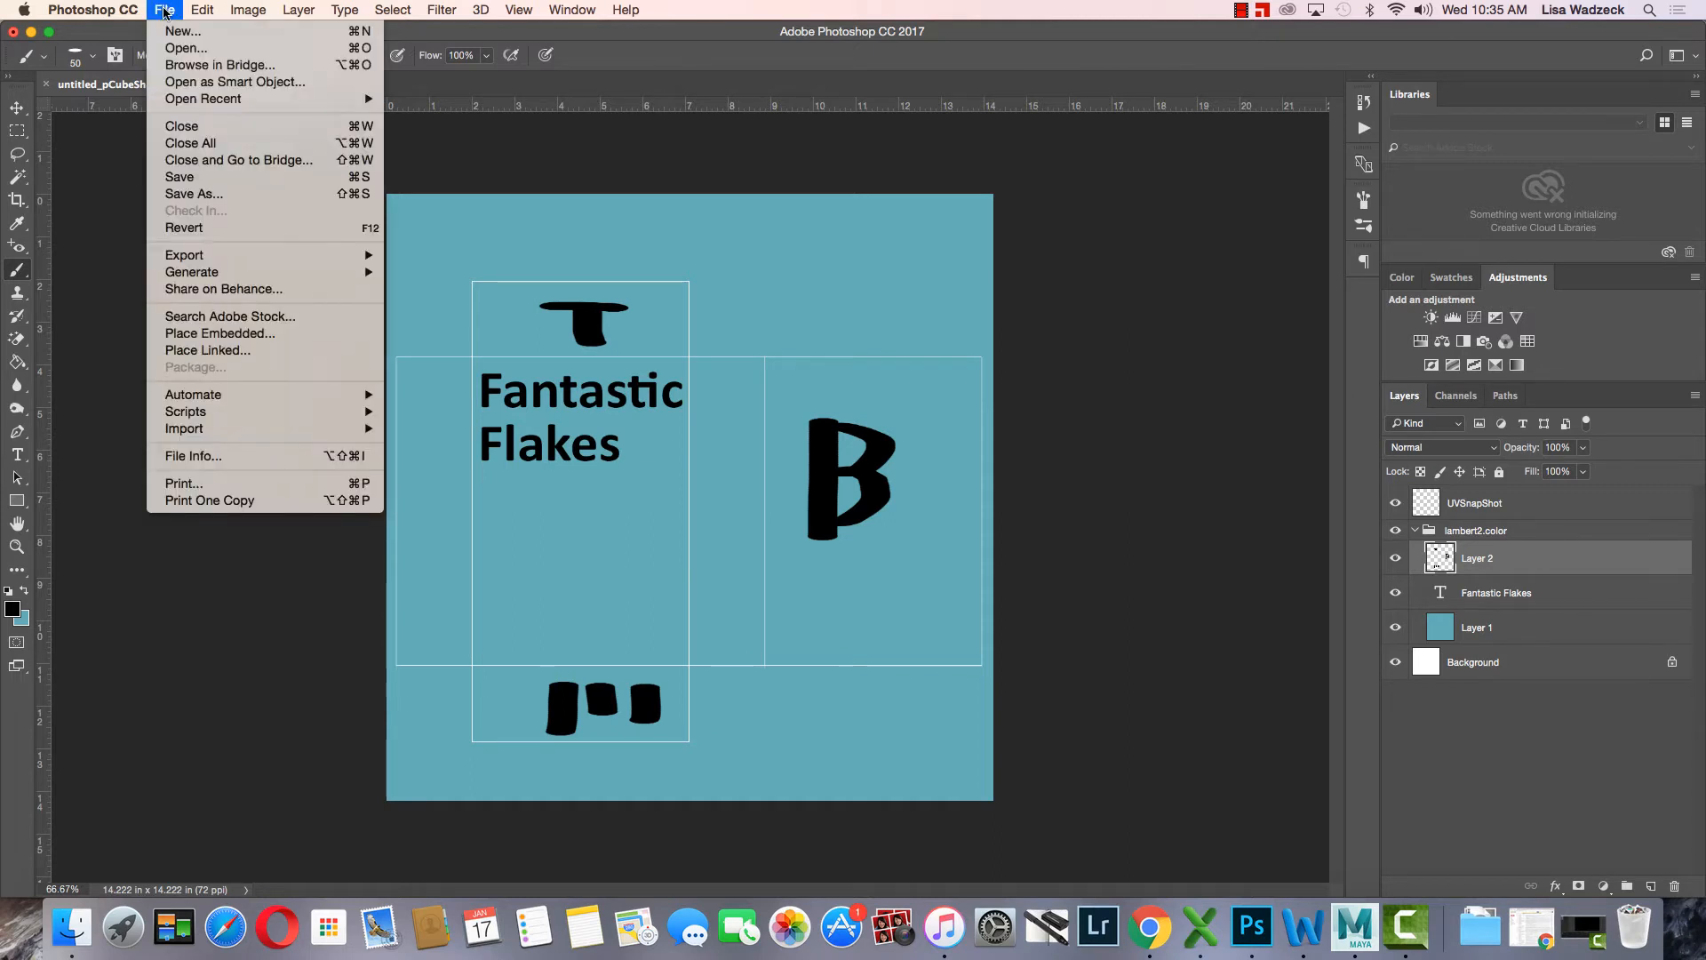
{"action": "left_click", "coordinate": [177, 181]}
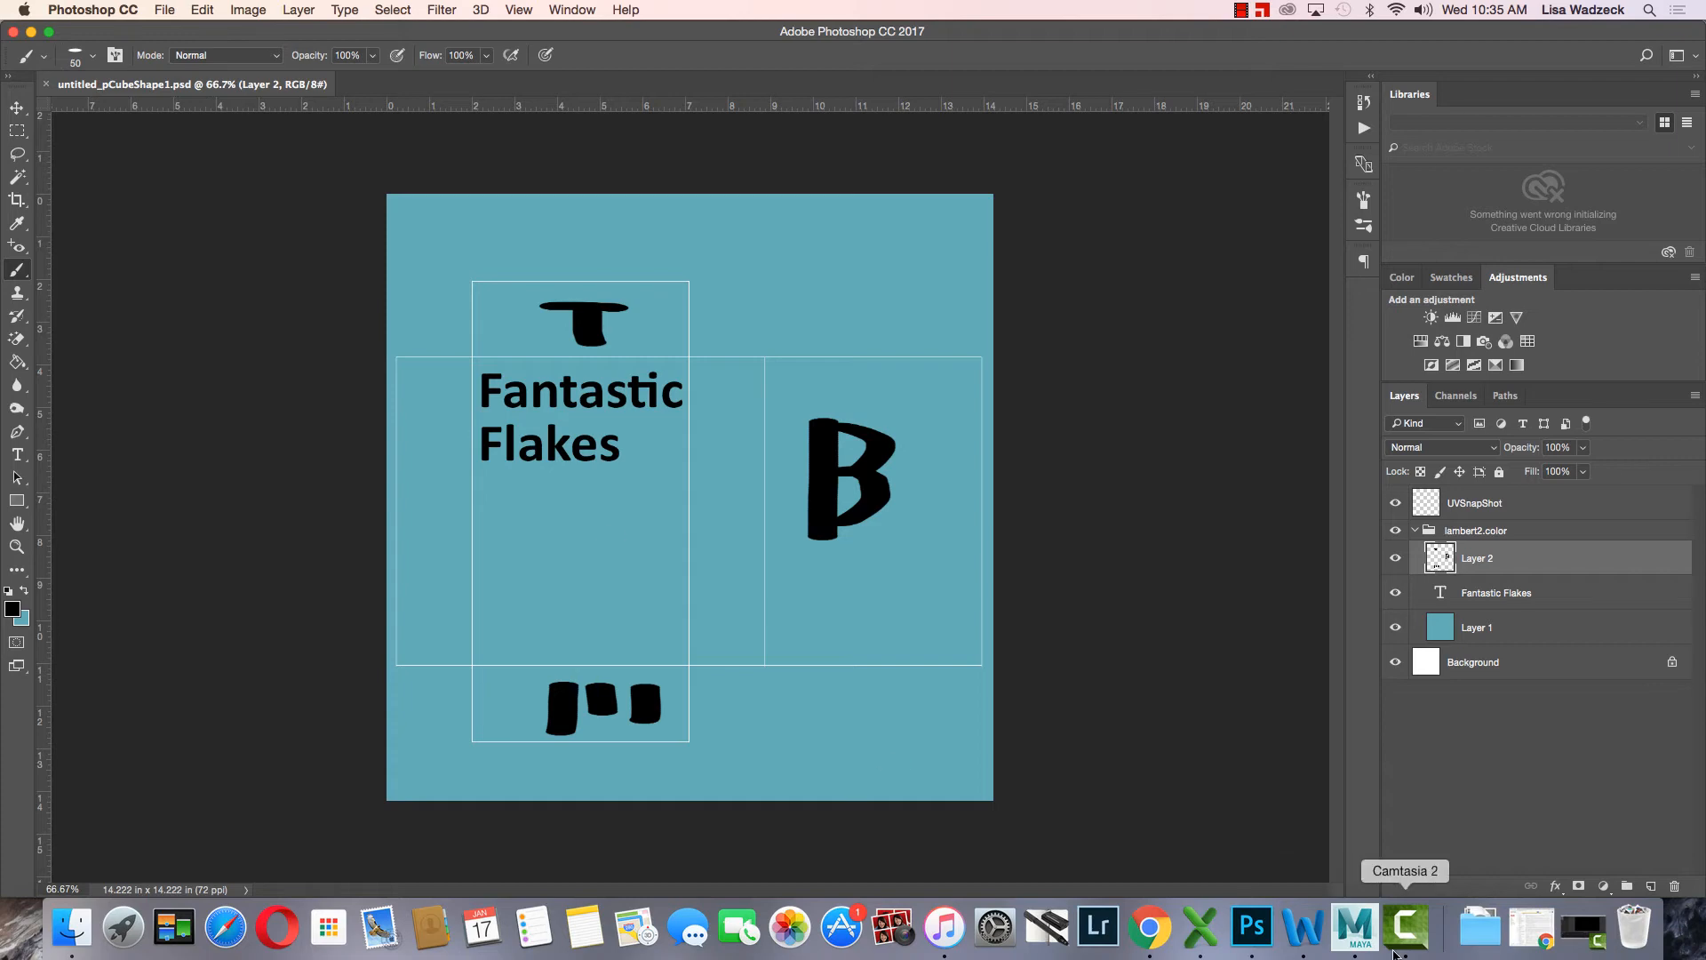
{"action": "left_click", "coordinate": [1353, 940]}
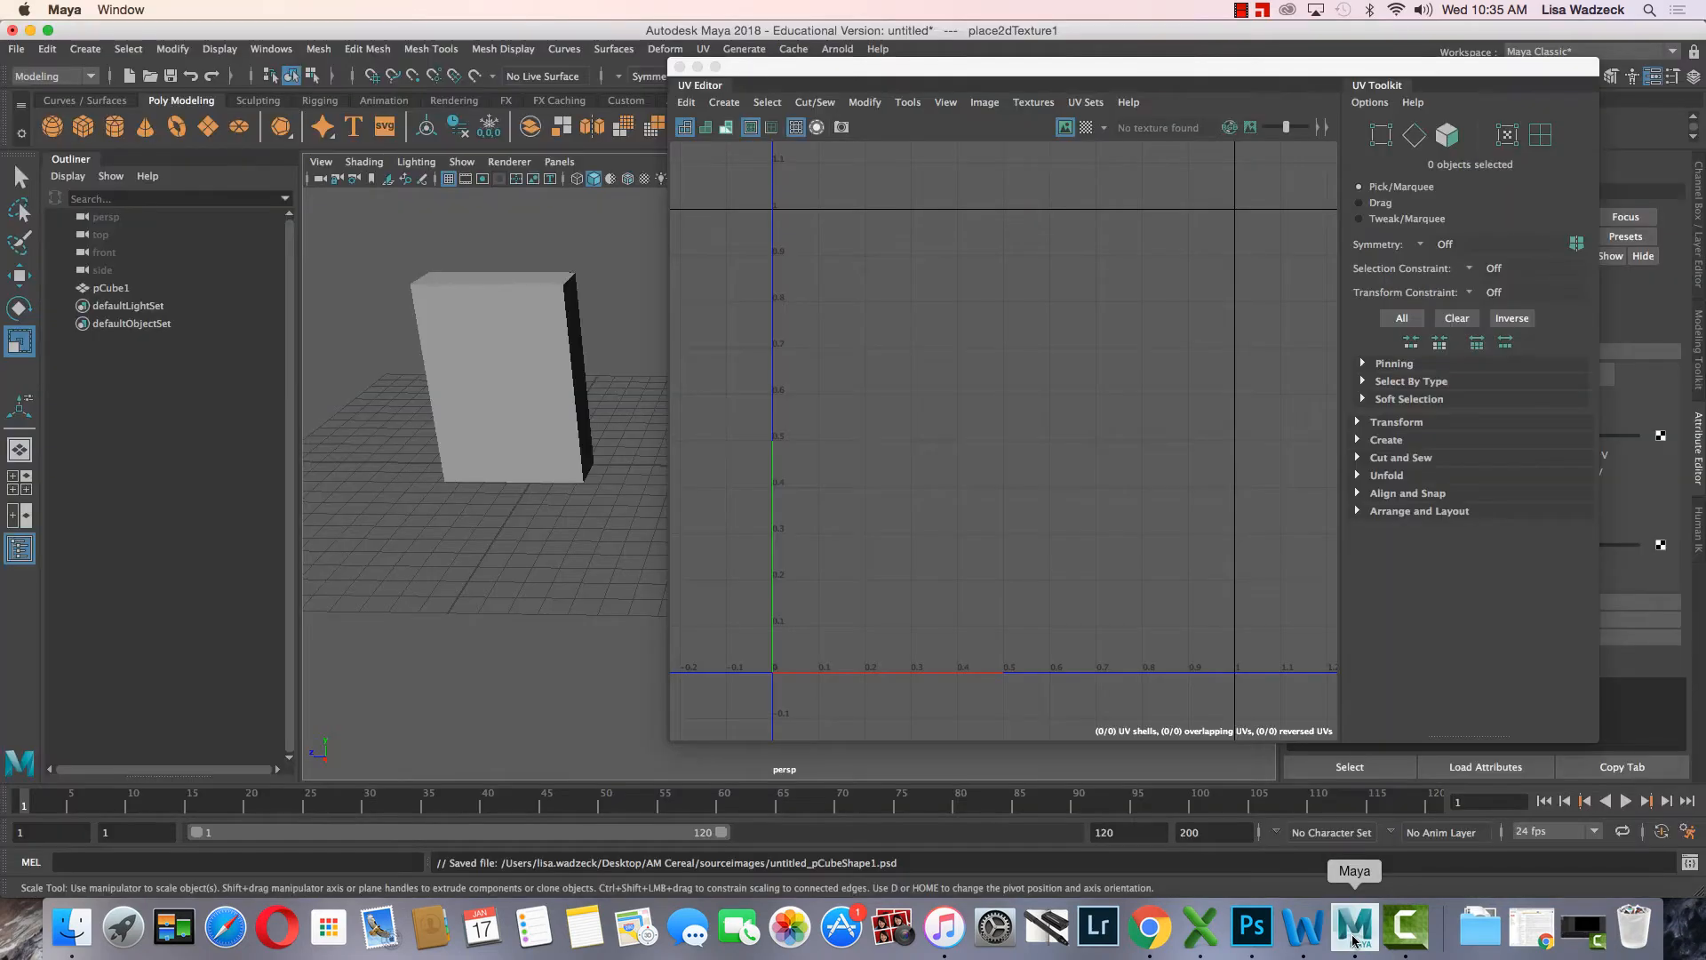
- Close the UV Editor and display the box in shaded mode with texture maps to inspect its front and top
{"action": "left_click", "coordinate": [680, 68]}
{"action": "left_click_drag", "start_coordinate": [620, 362], "coordinate": [841, 537], "text": "alt"}
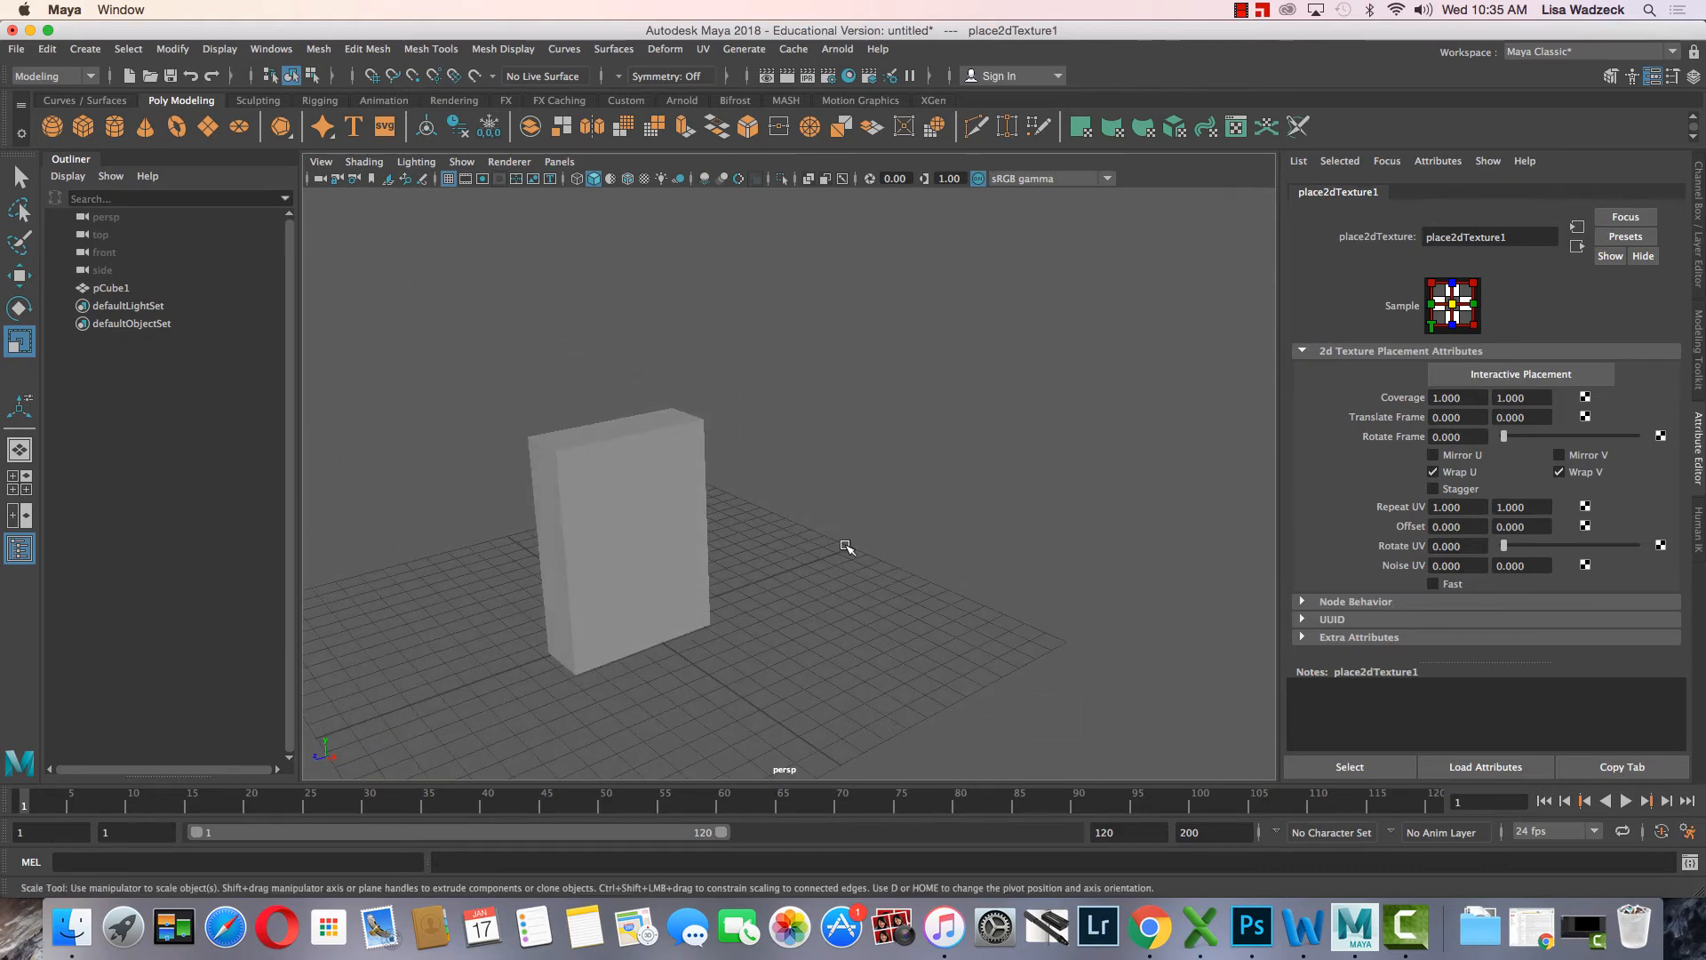
{"action": "key", "text": "4"}
{"action": "key", "text": "5"}
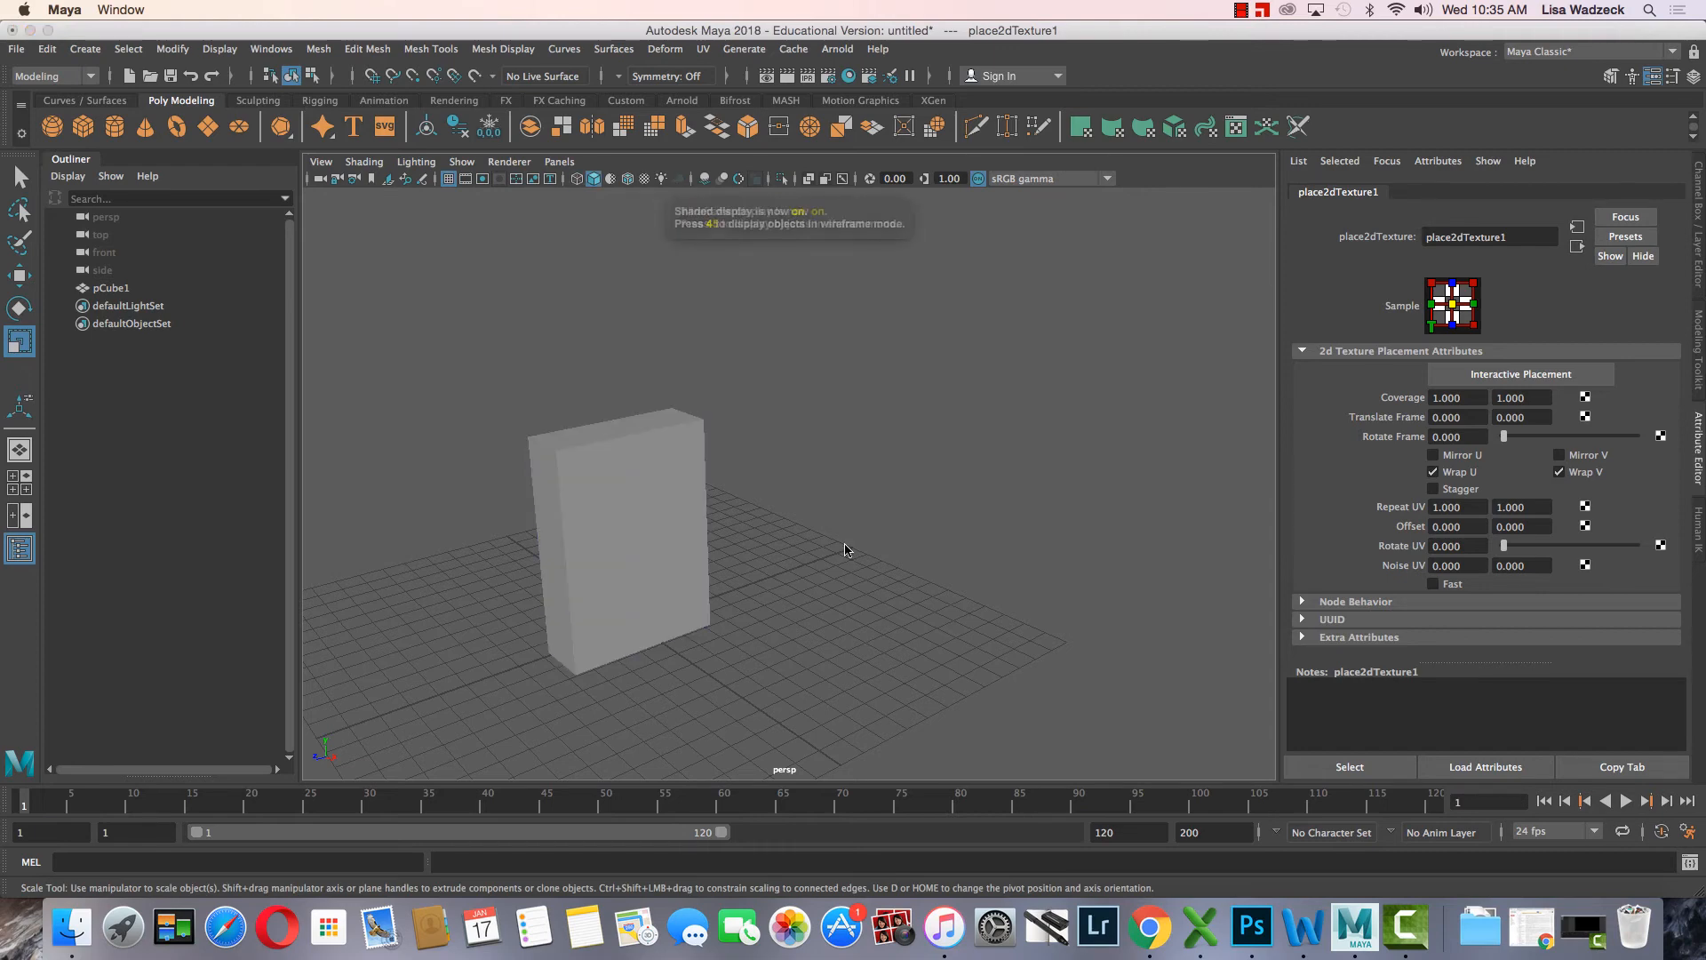
{"action": "key", "text": "6"}
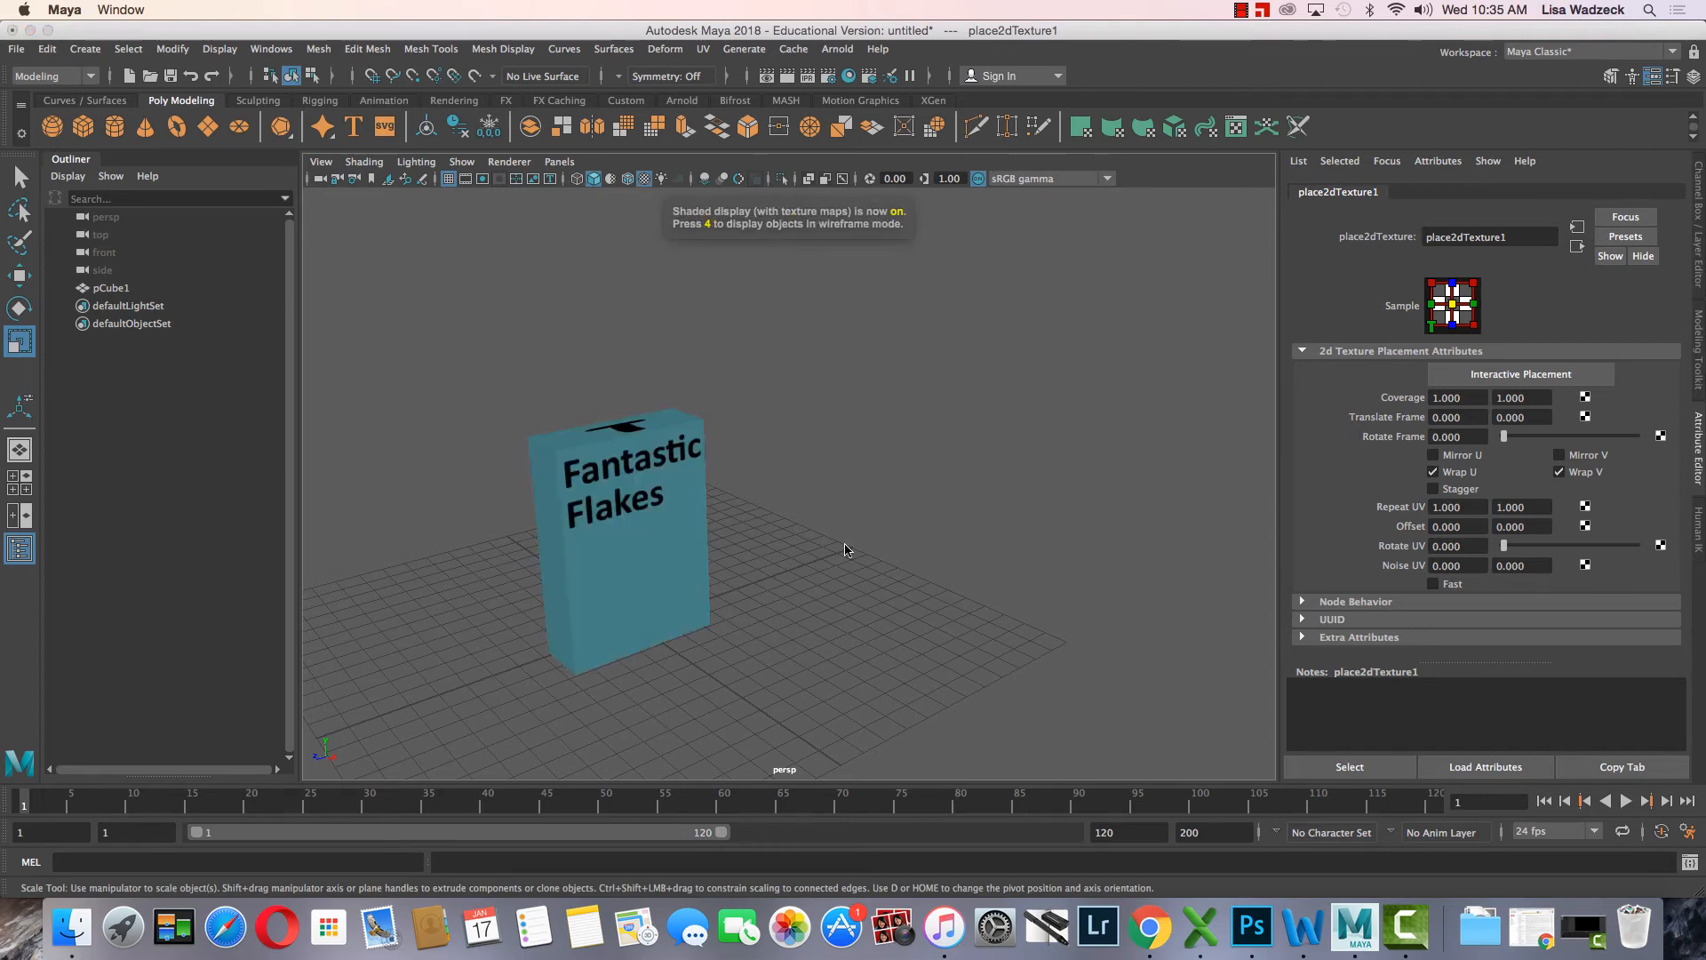
{"action": "mouse_move", "coordinate": [654, 573]}
{"action": "left_mouse_down", "text": "alt"}
{"action": "mouse_move", "coordinate": [738, 584]}
{"action": "mouse_move", "coordinate": [480, 546]}
{"action": "mouse_move", "coordinate": [525, 589]}
{"action": "mouse_move", "coordinate": [676, 588]}
{"action": "left_mouse_up", "text": "alt"}
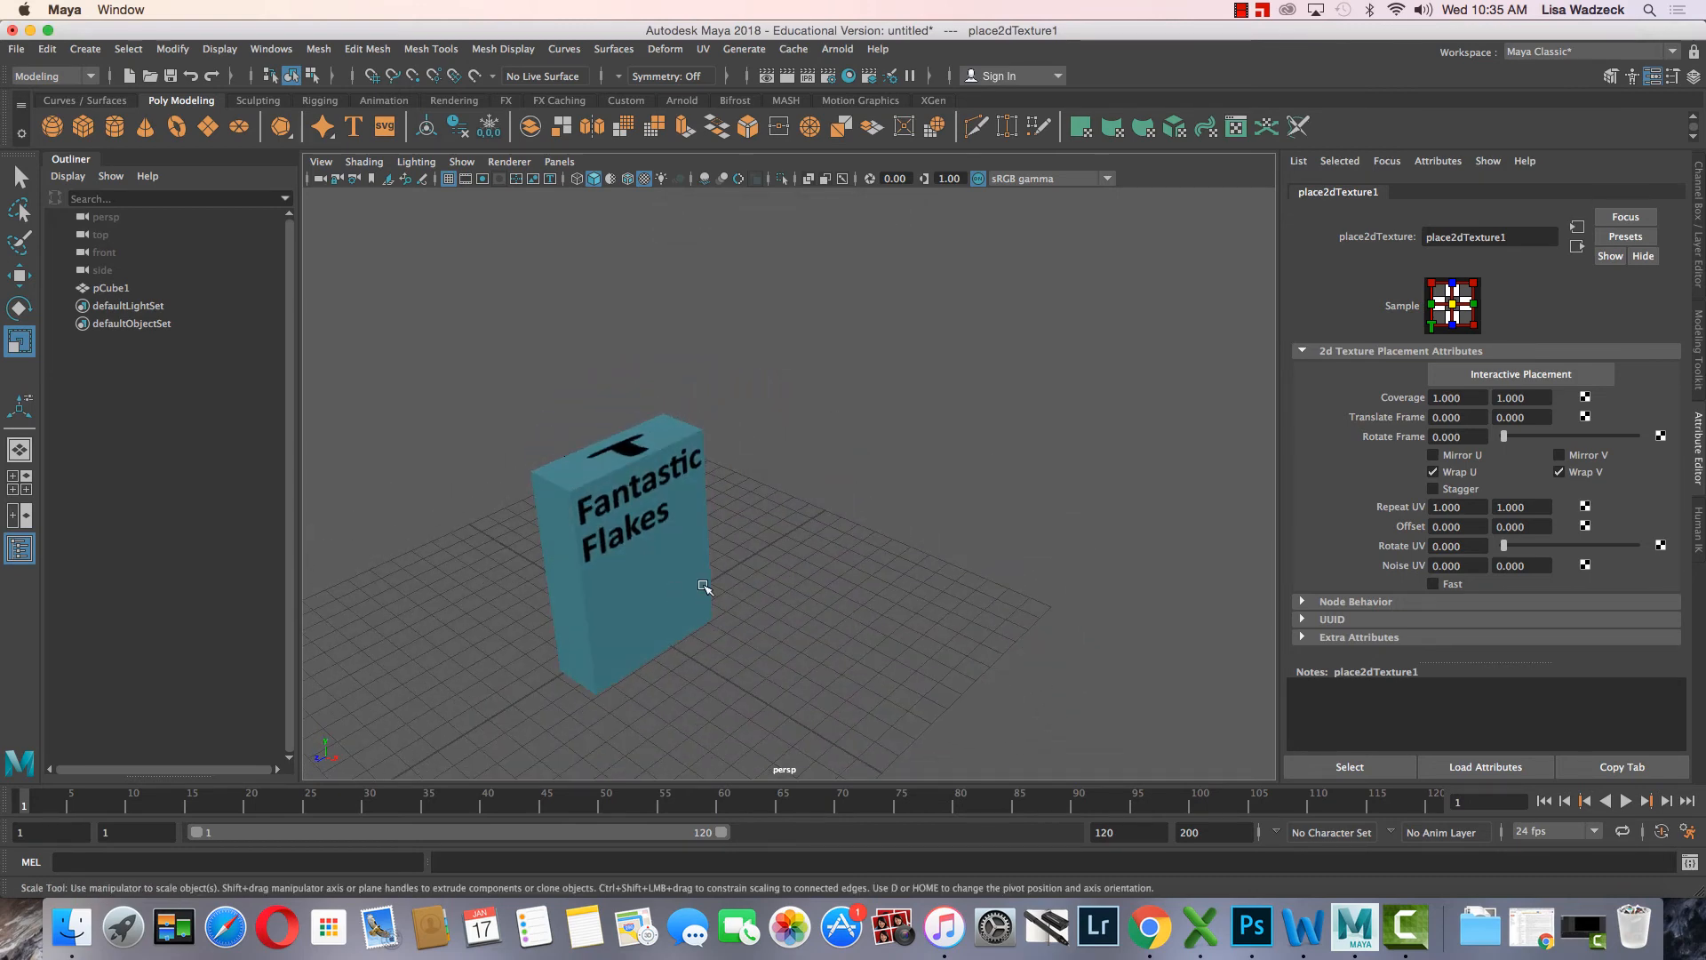